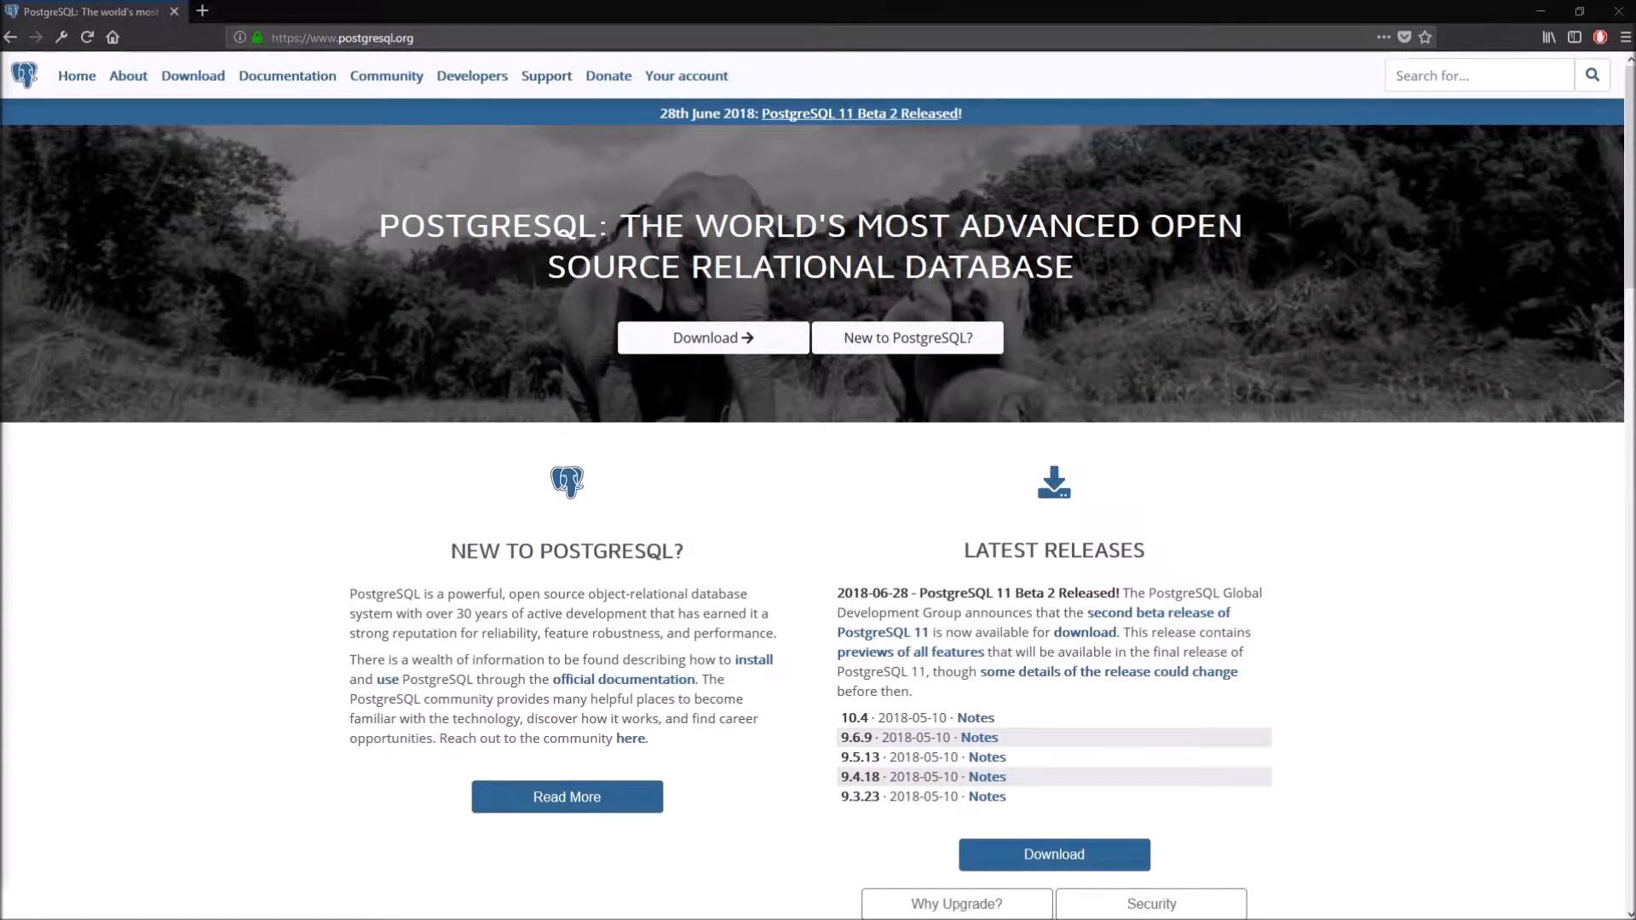
- Go from postgresql.org through the Downloads page to the Windows installers page
{"action": "left_click", "coordinate": [447, 37]}
{"action": "left_click_drag", "start_coordinate": [446, 38], "coordinate": [271, 38]}
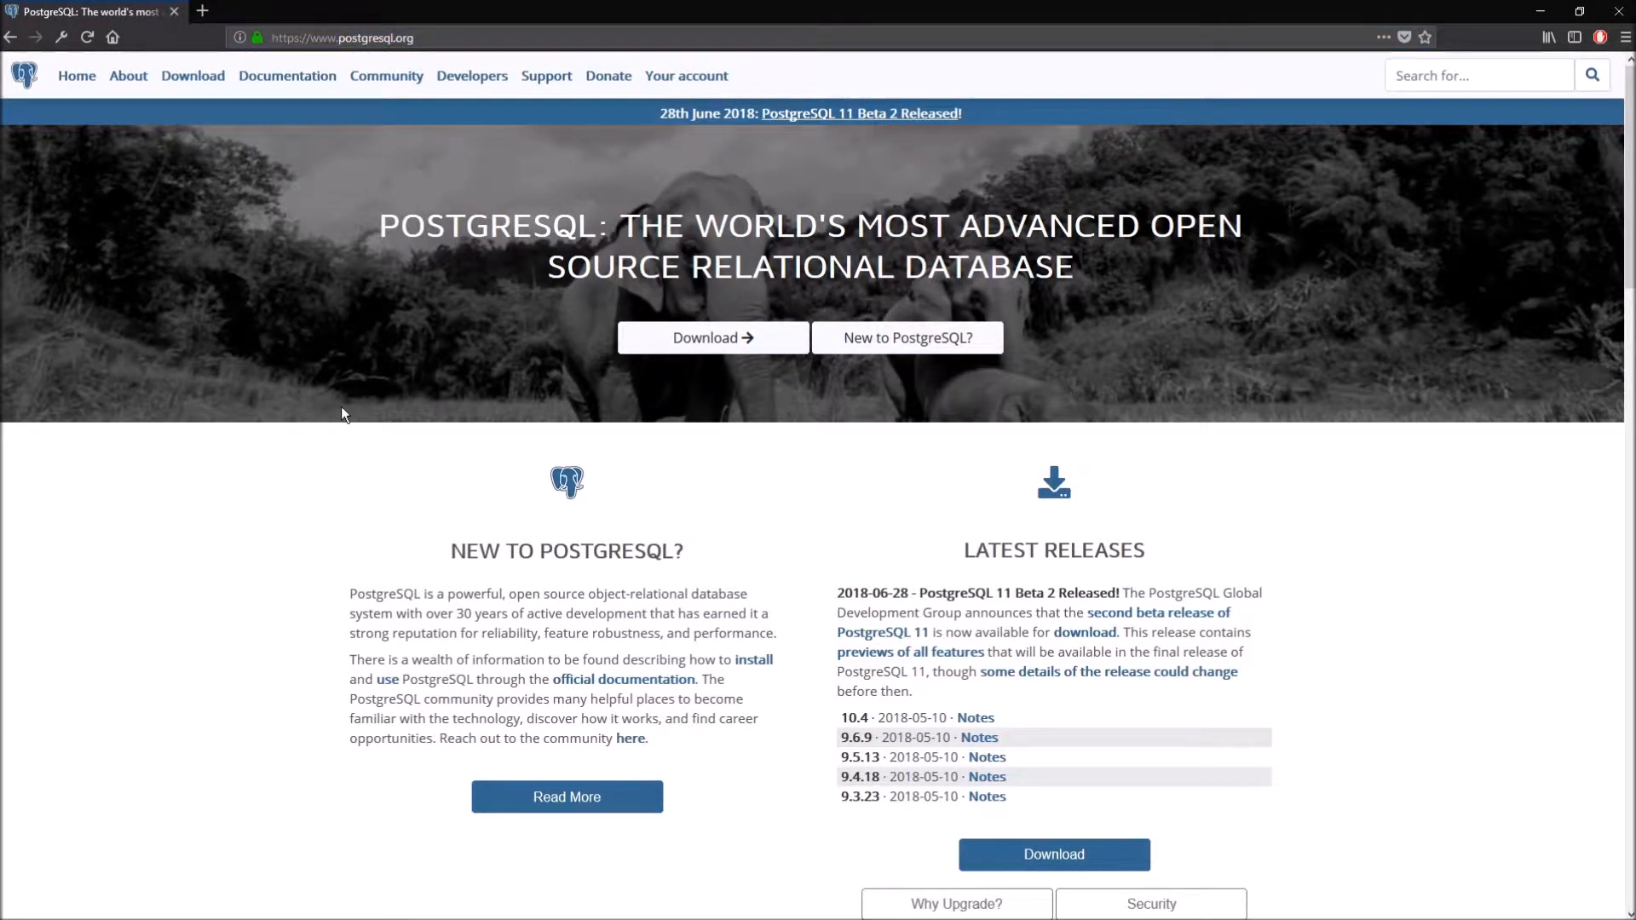
{"action": "left_click", "coordinate": [723, 338]}
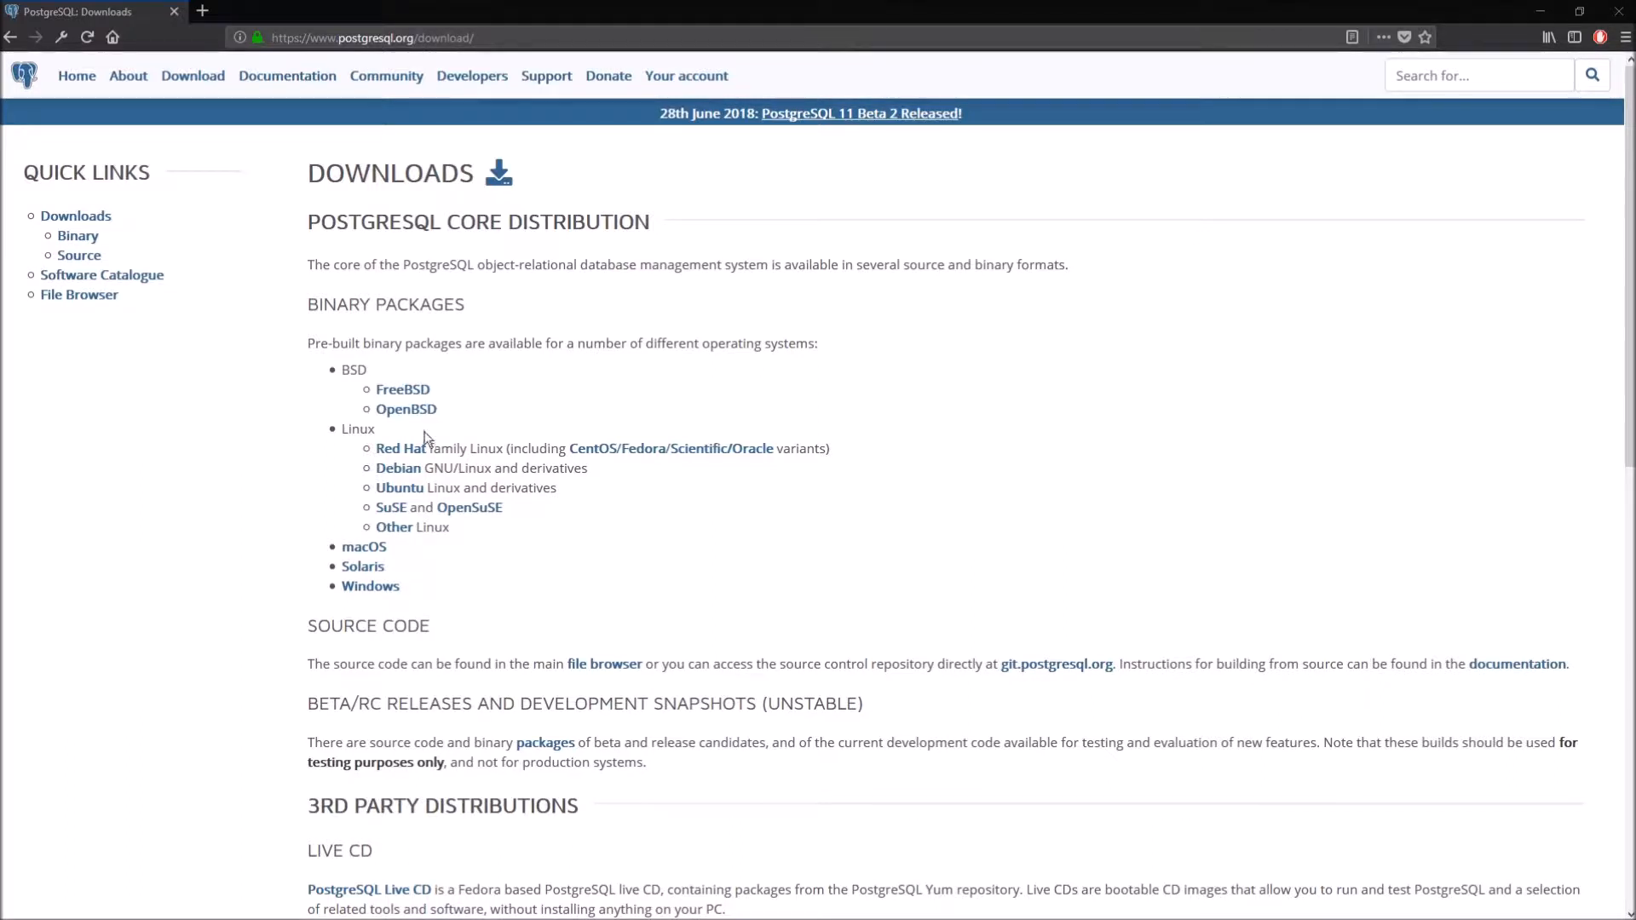
{"action": "left_click", "coordinate": [362, 588]}
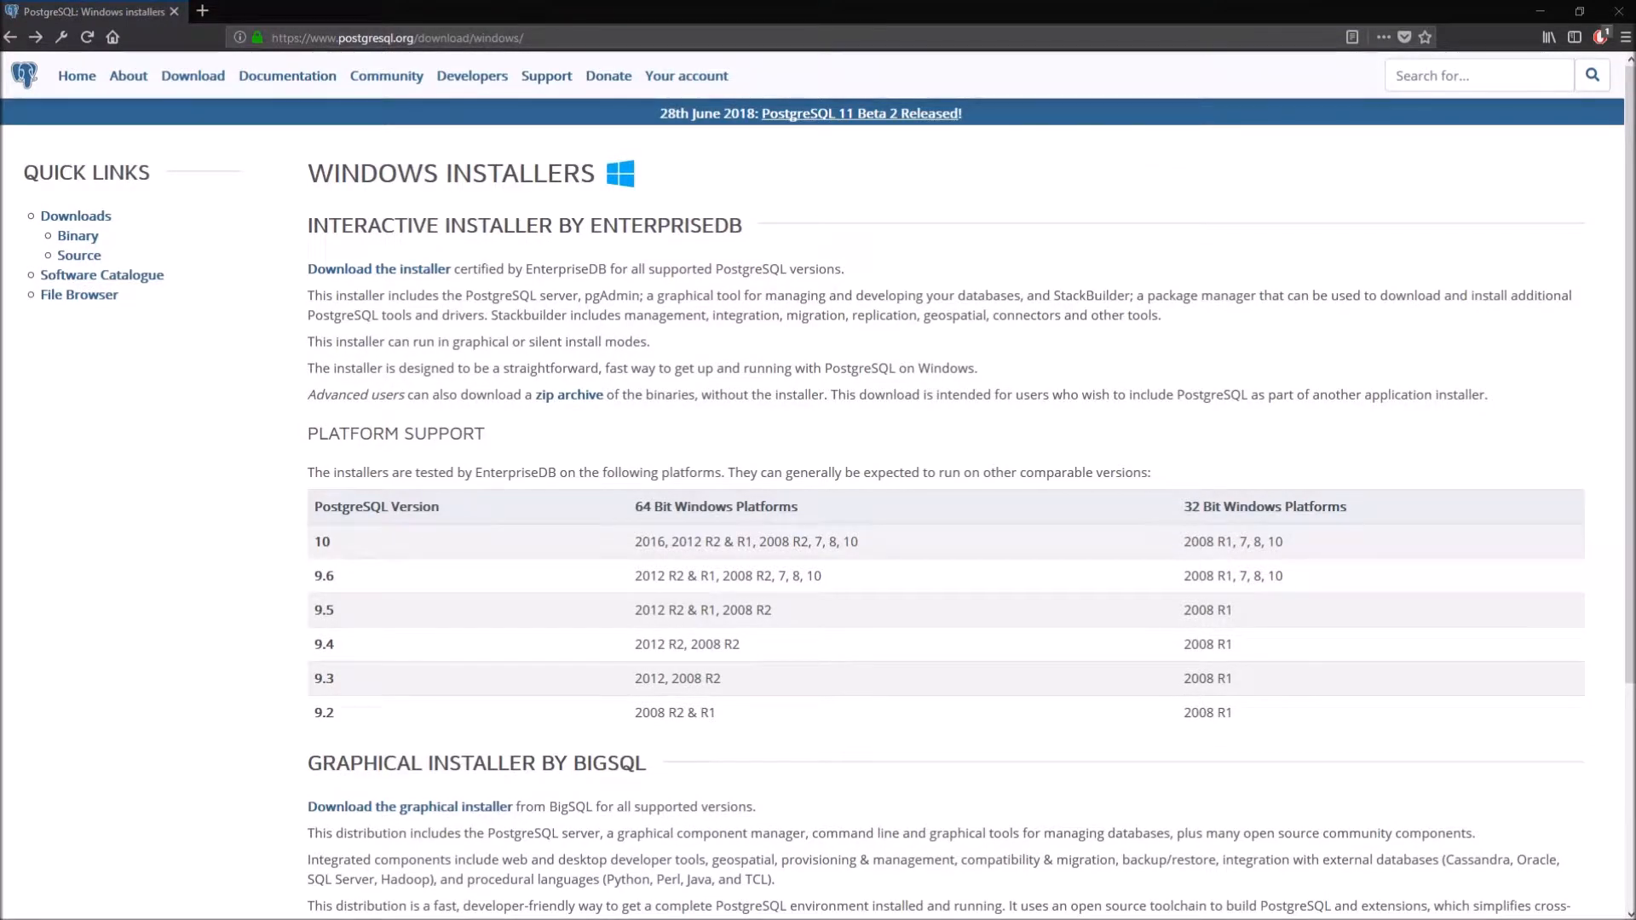
- On the EnterpriseDB page, choose PostgreSQL 10.4 for Windows x86-64 and start the download
{"action": "left_click", "coordinate": [402, 274]}
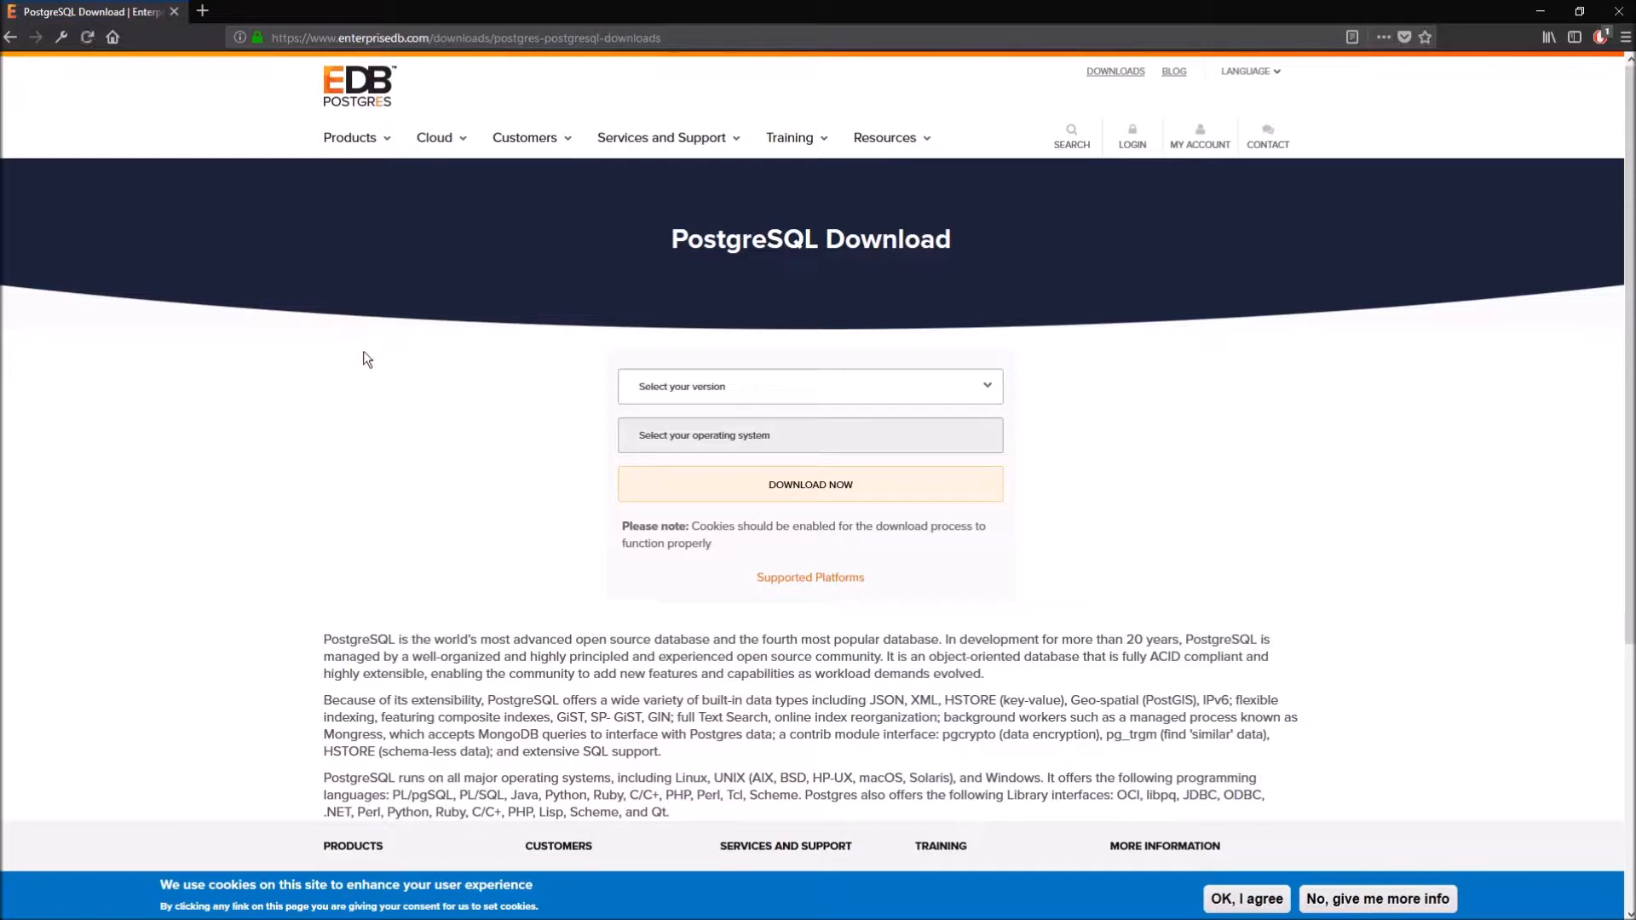
{"action": "left_click", "coordinate": [675, 387]}
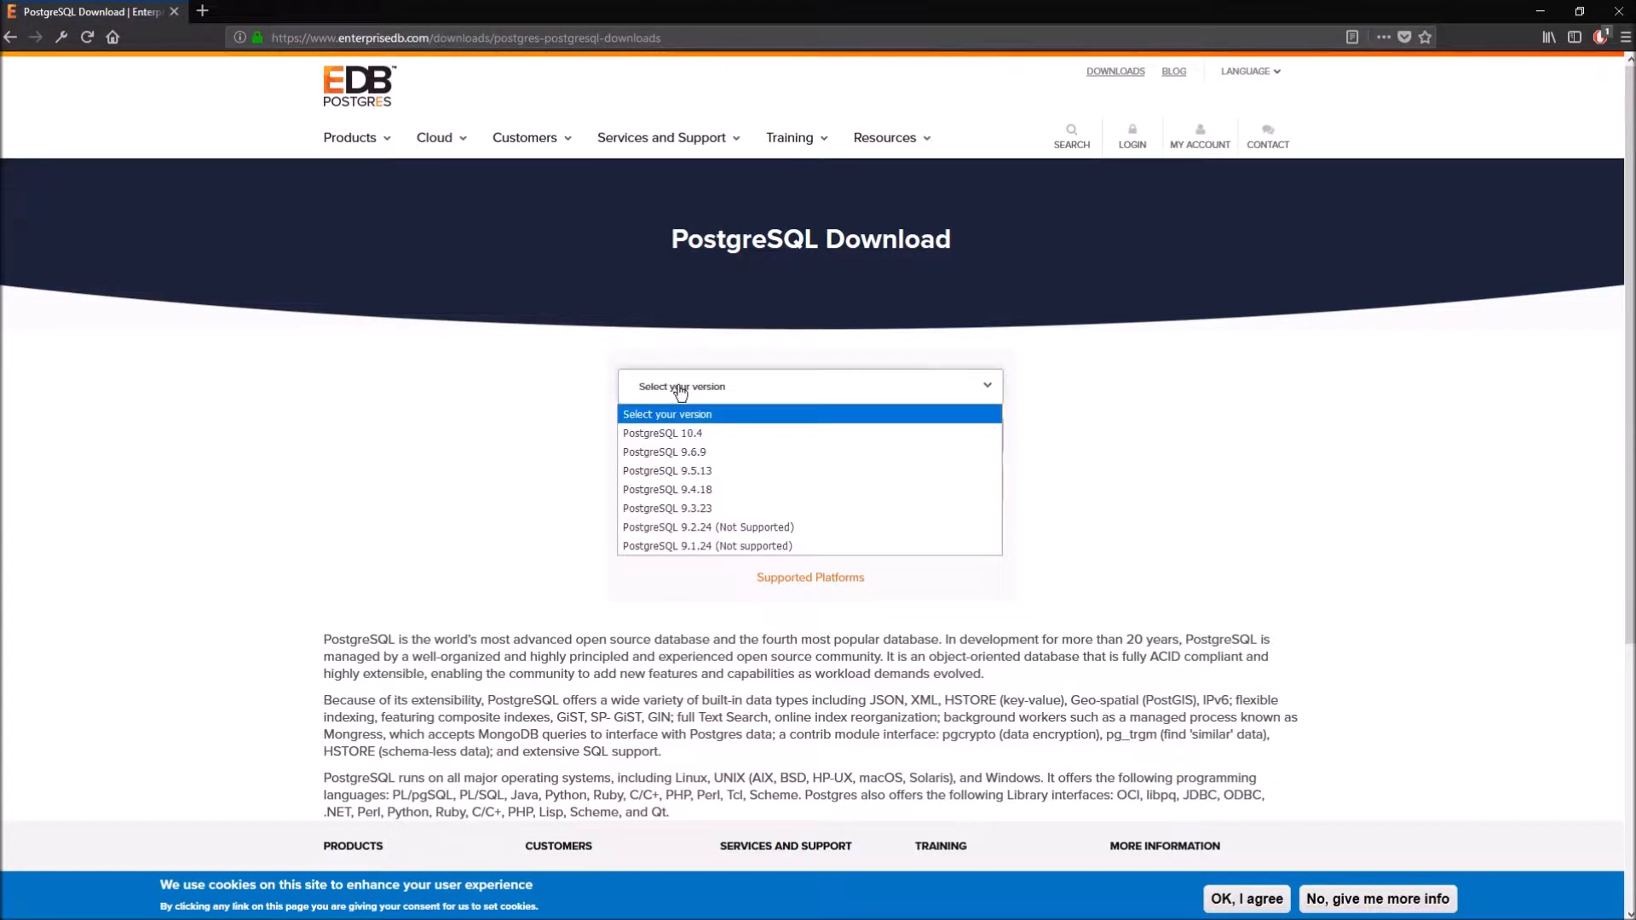
{"action": "left_click", "coordinate": [682, 434]}
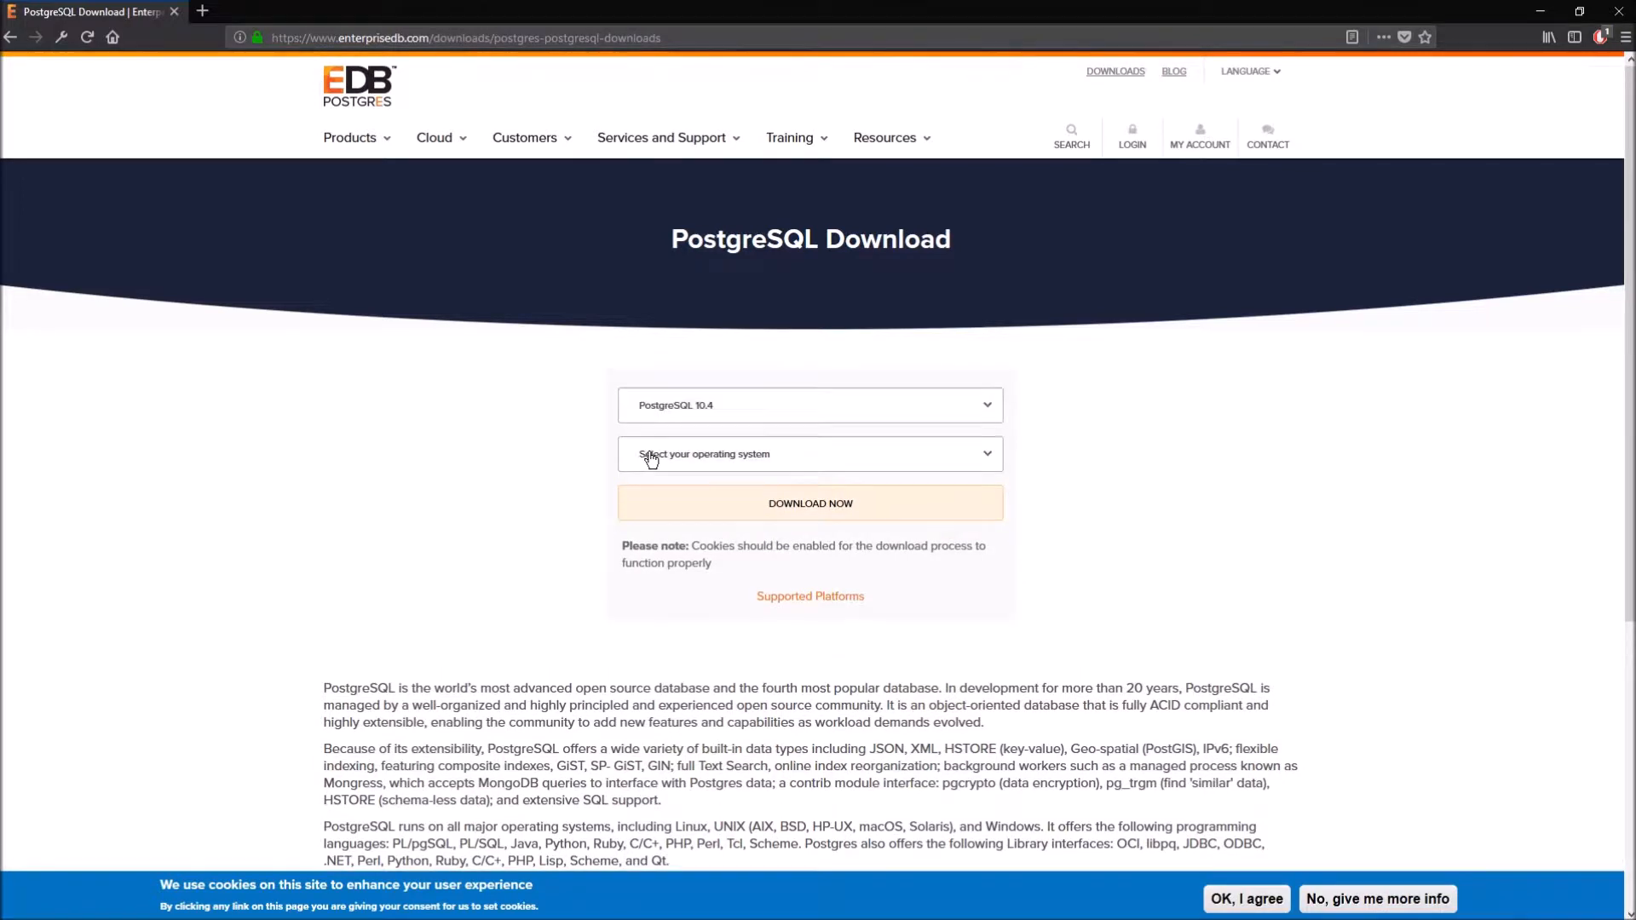
{"action": "left_click", "coordinate": [647, 460]}
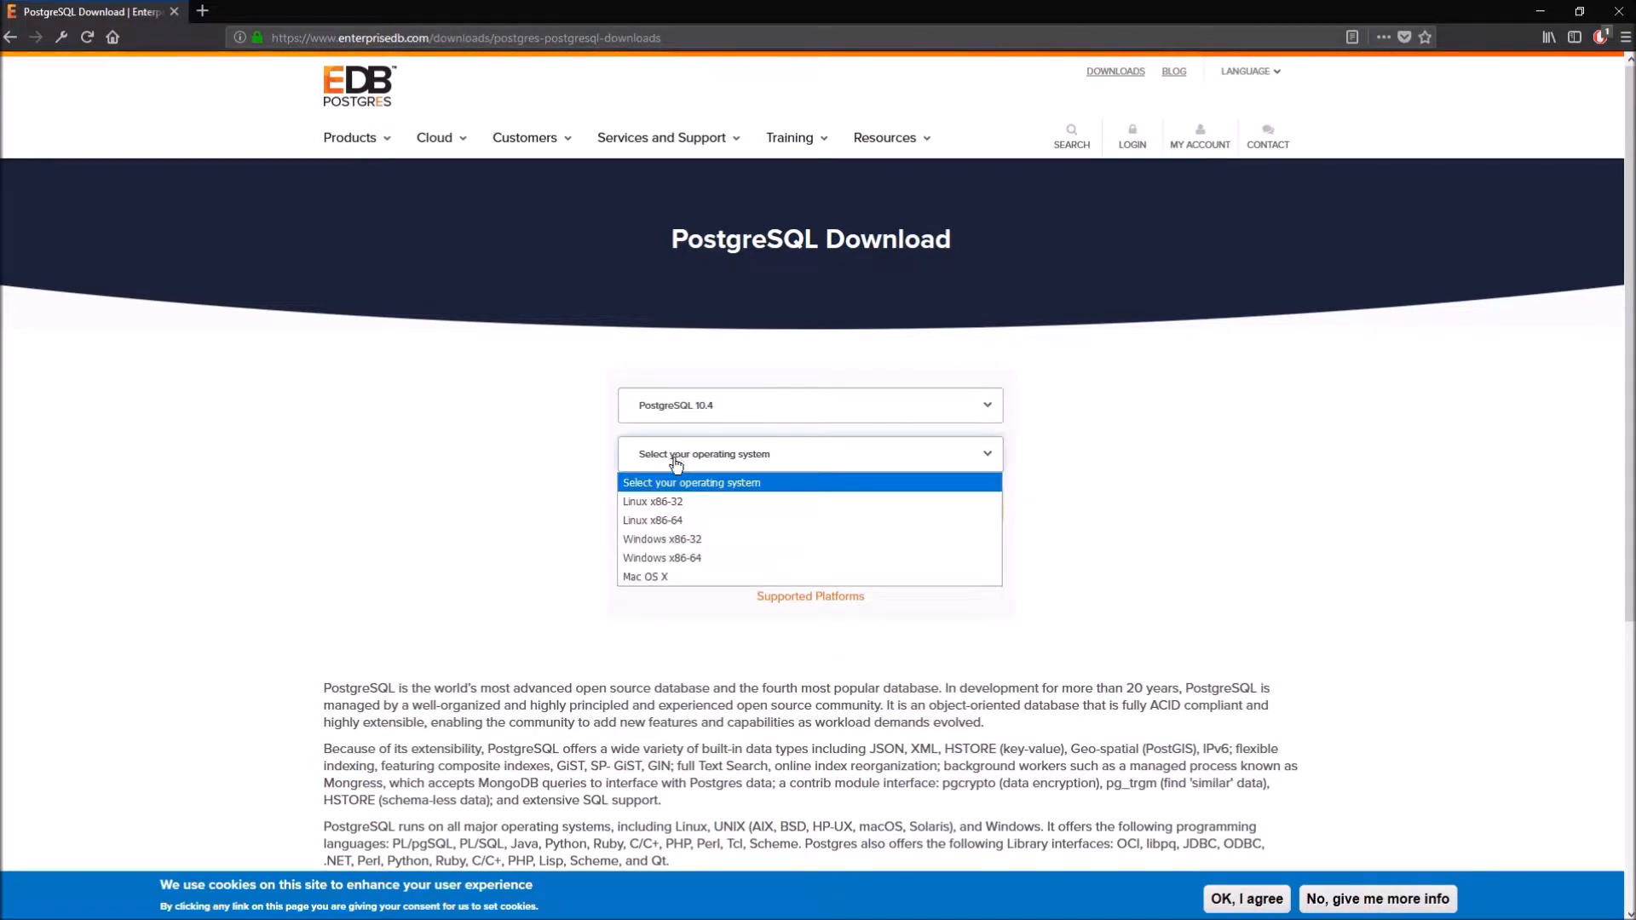
{"action": "left_click", "coordinate": [694, 561]}
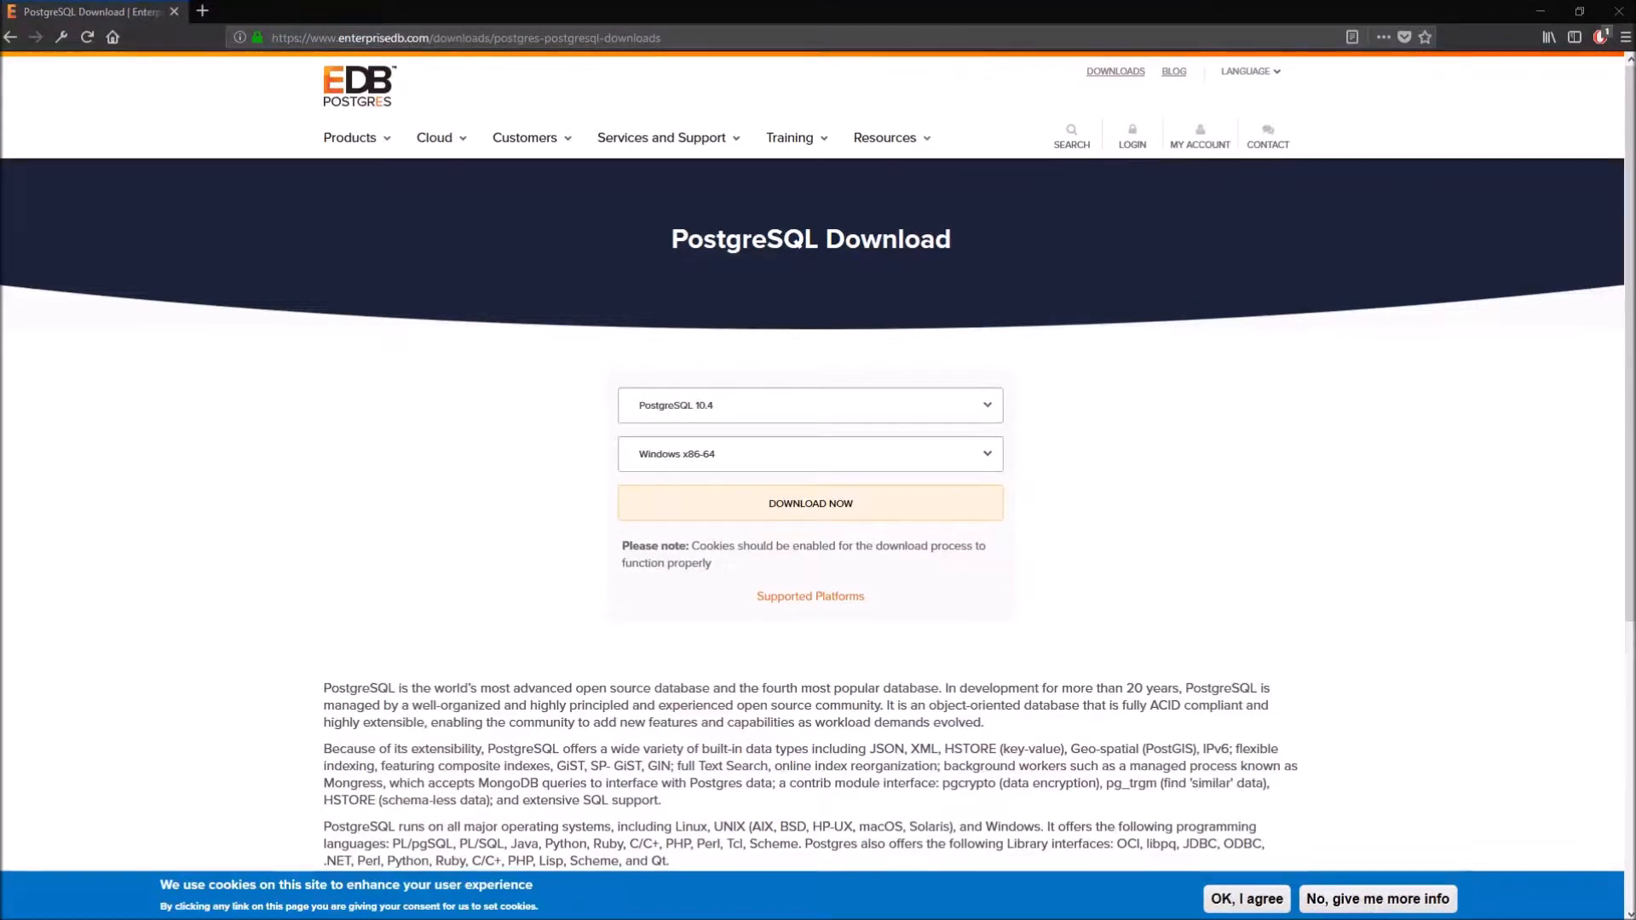
{"action": "left_click", "coordinate": [745, 509]}
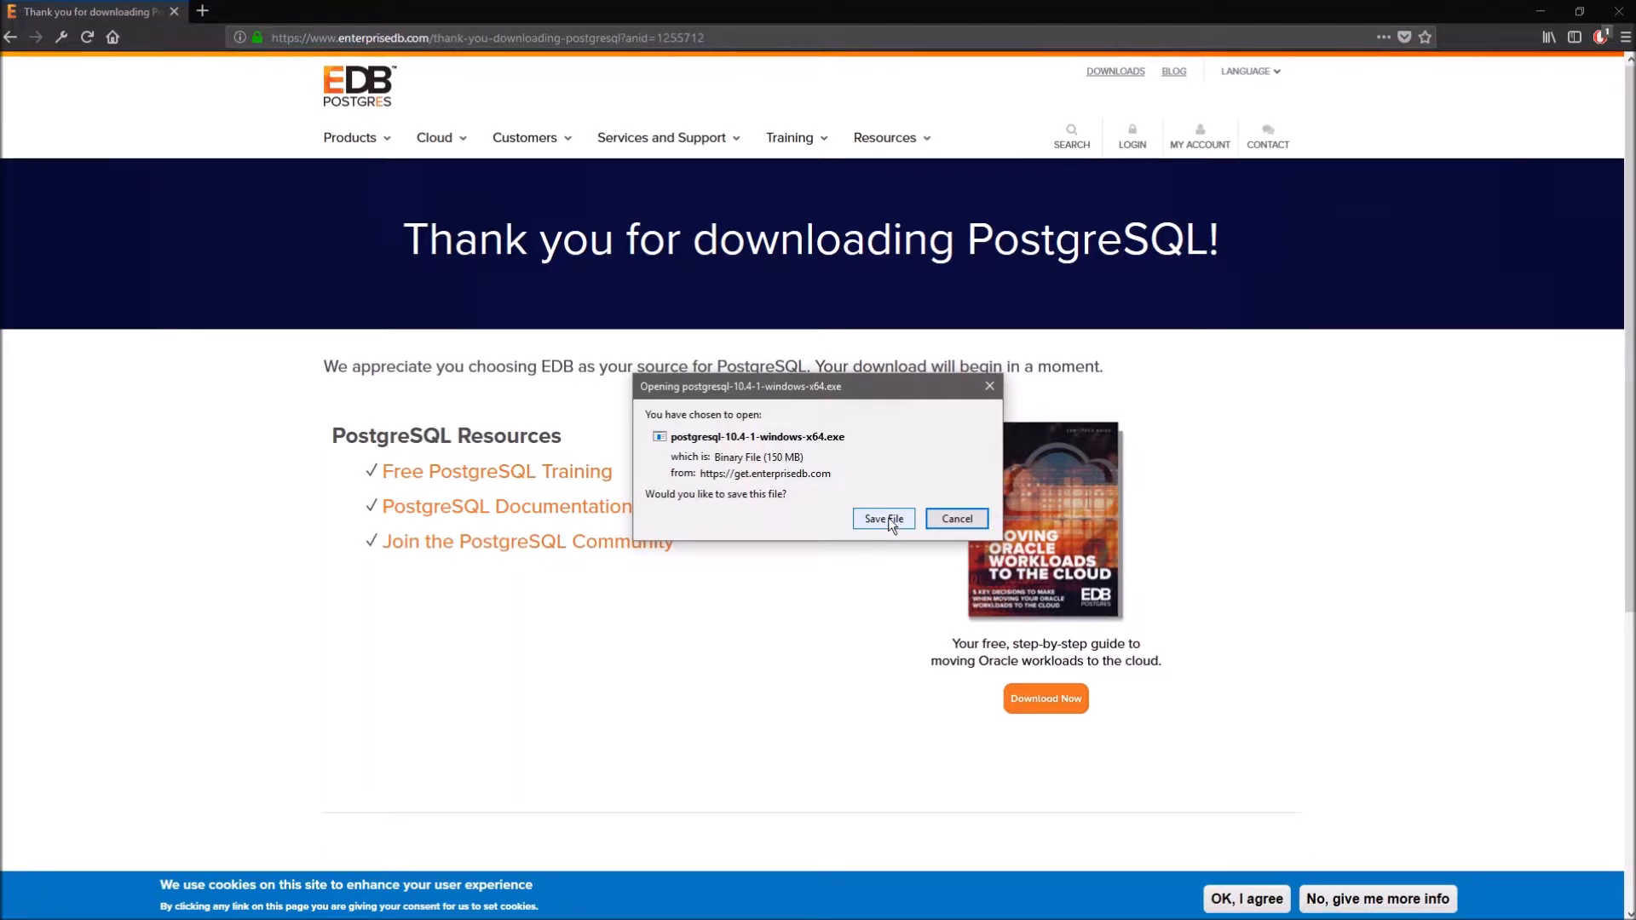
- Save postgresql-10.4-1-windows-x64.exe and show it in the Downloads folder
{"action": "left_click", "coordinate": [888, 518]}
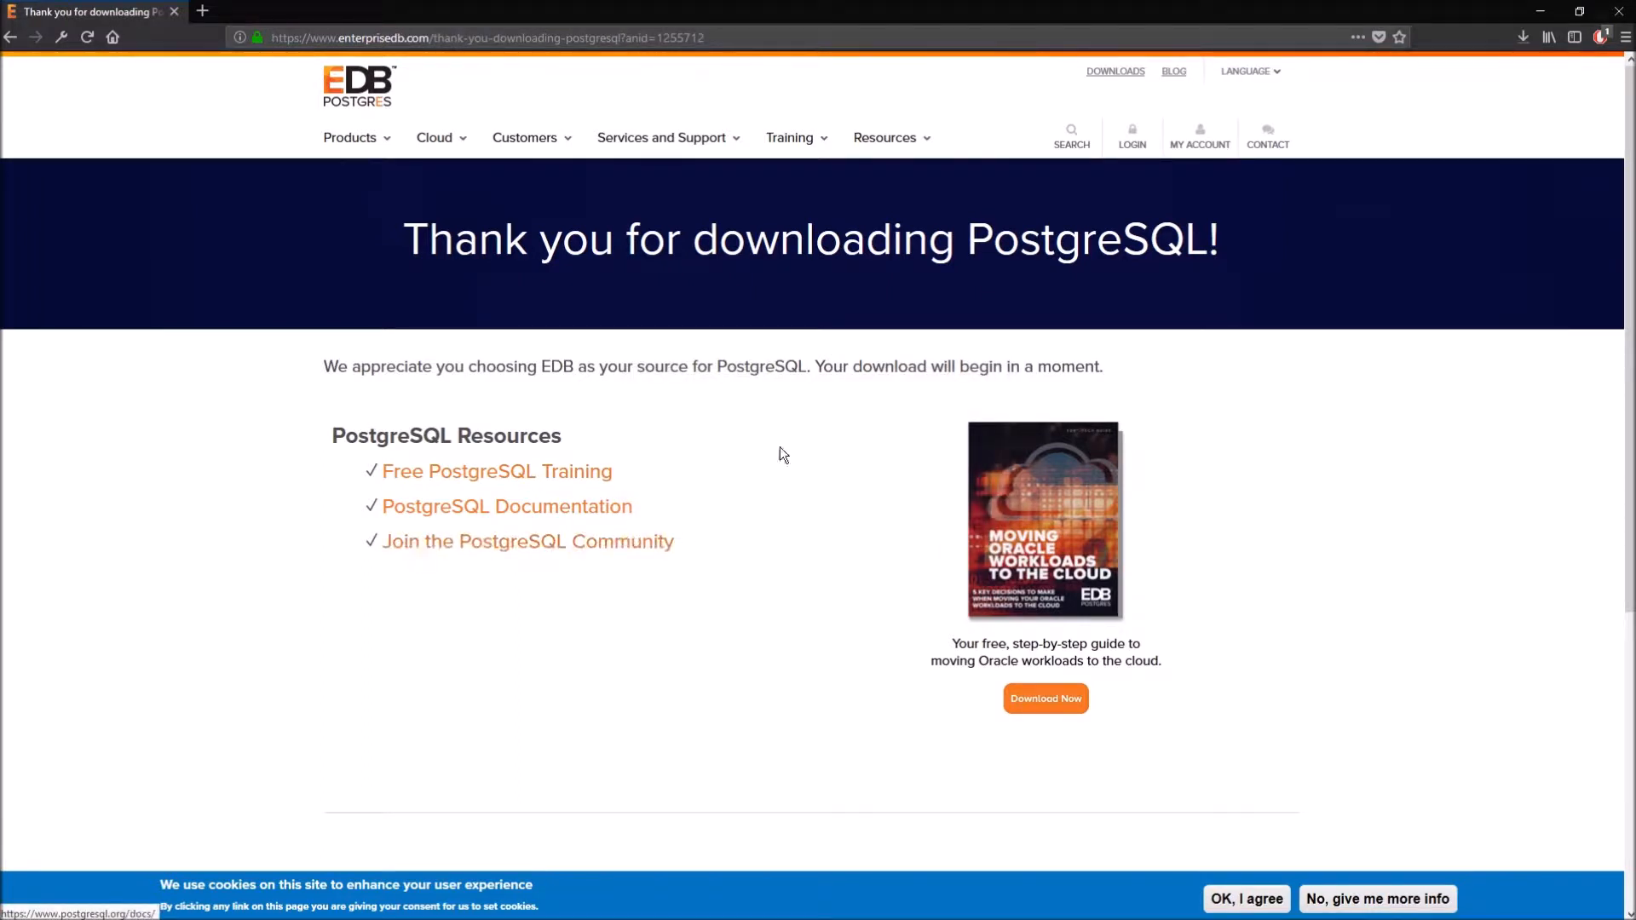
{"action": "left_click", "coordinate": [1518, 43]}
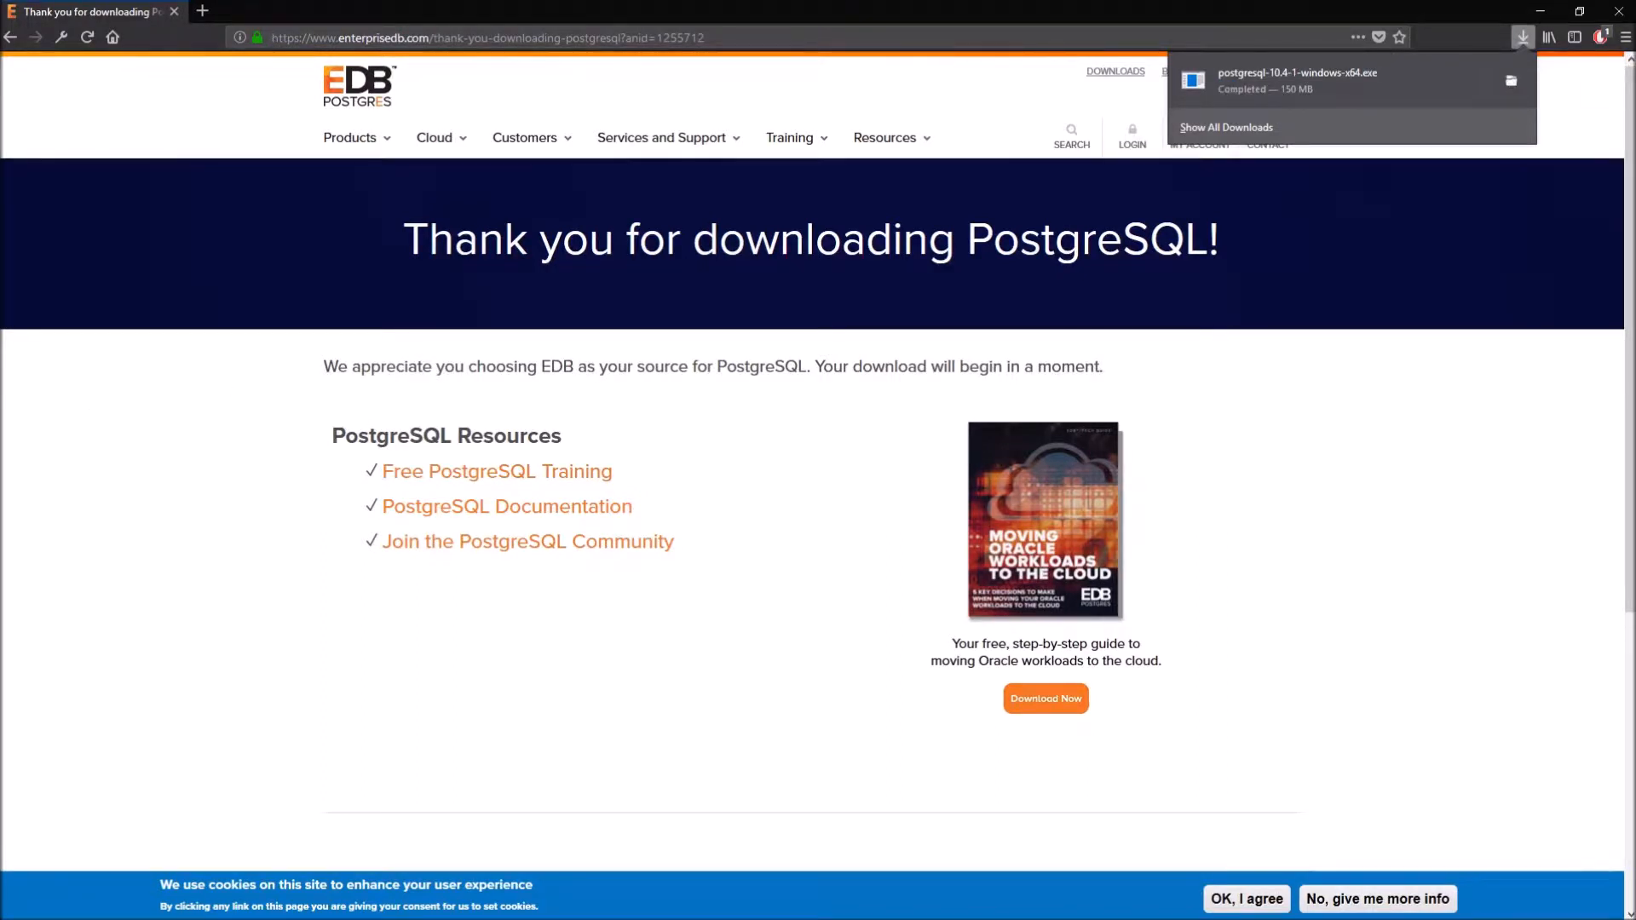
{"action": "left_click", "coordinate": [1511, 80]}
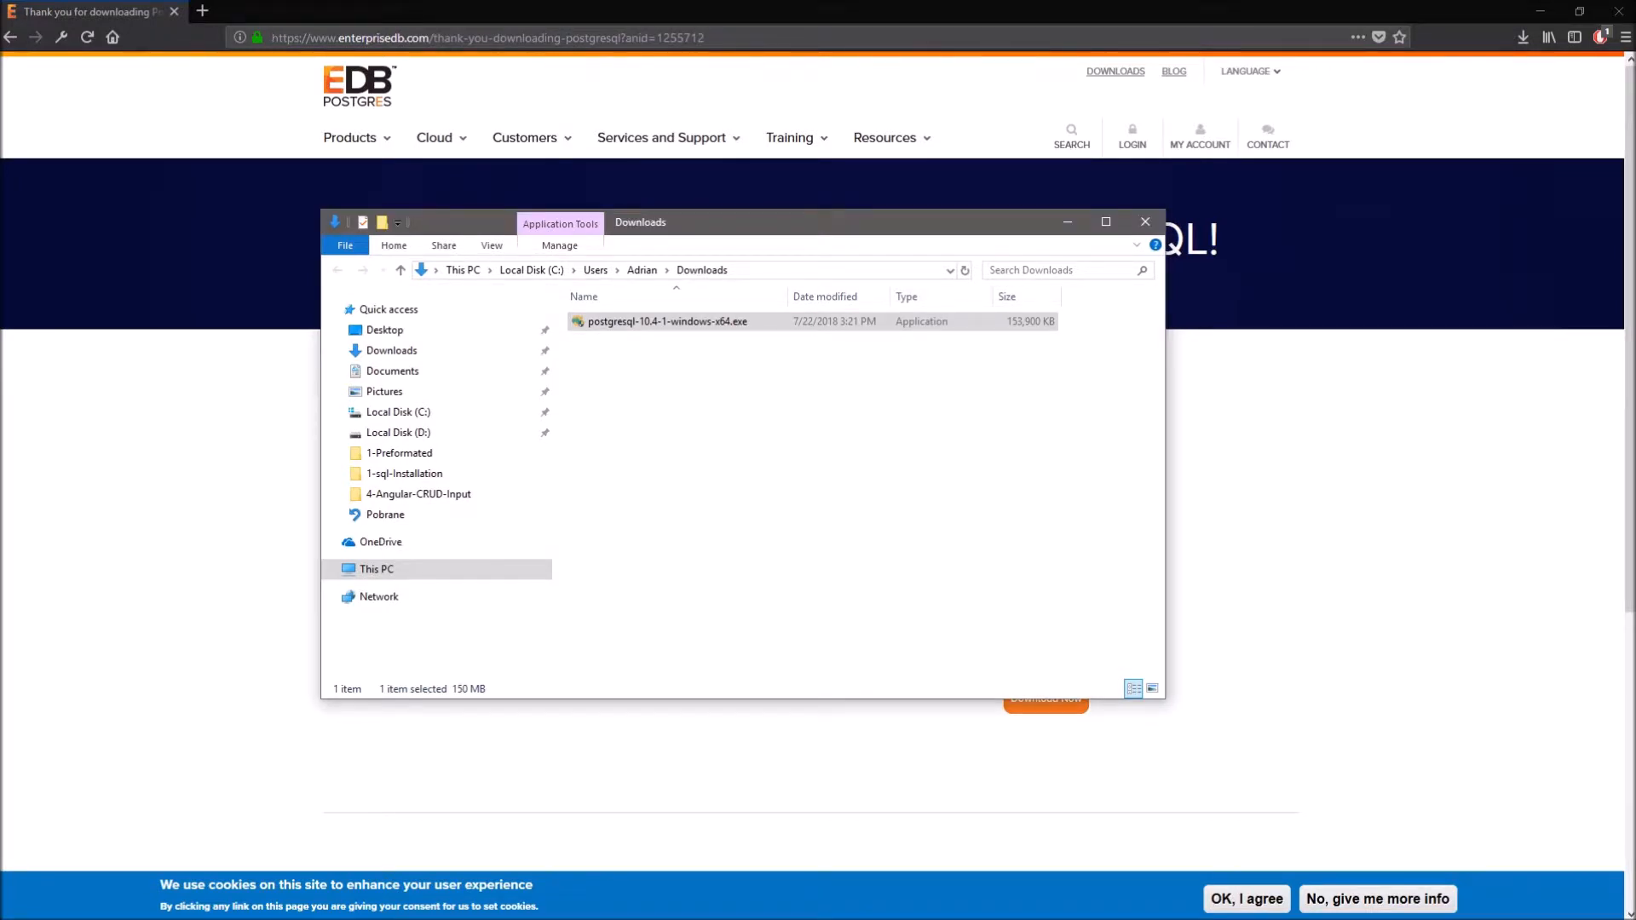
- Run the installer, keeping the default install directory, all four components and data directory C:\Program Files\PostgreSQL\10\data
{"action": "left_click_drag", "start_coordinate": [0, 416], "coordinate": [778, 258]}
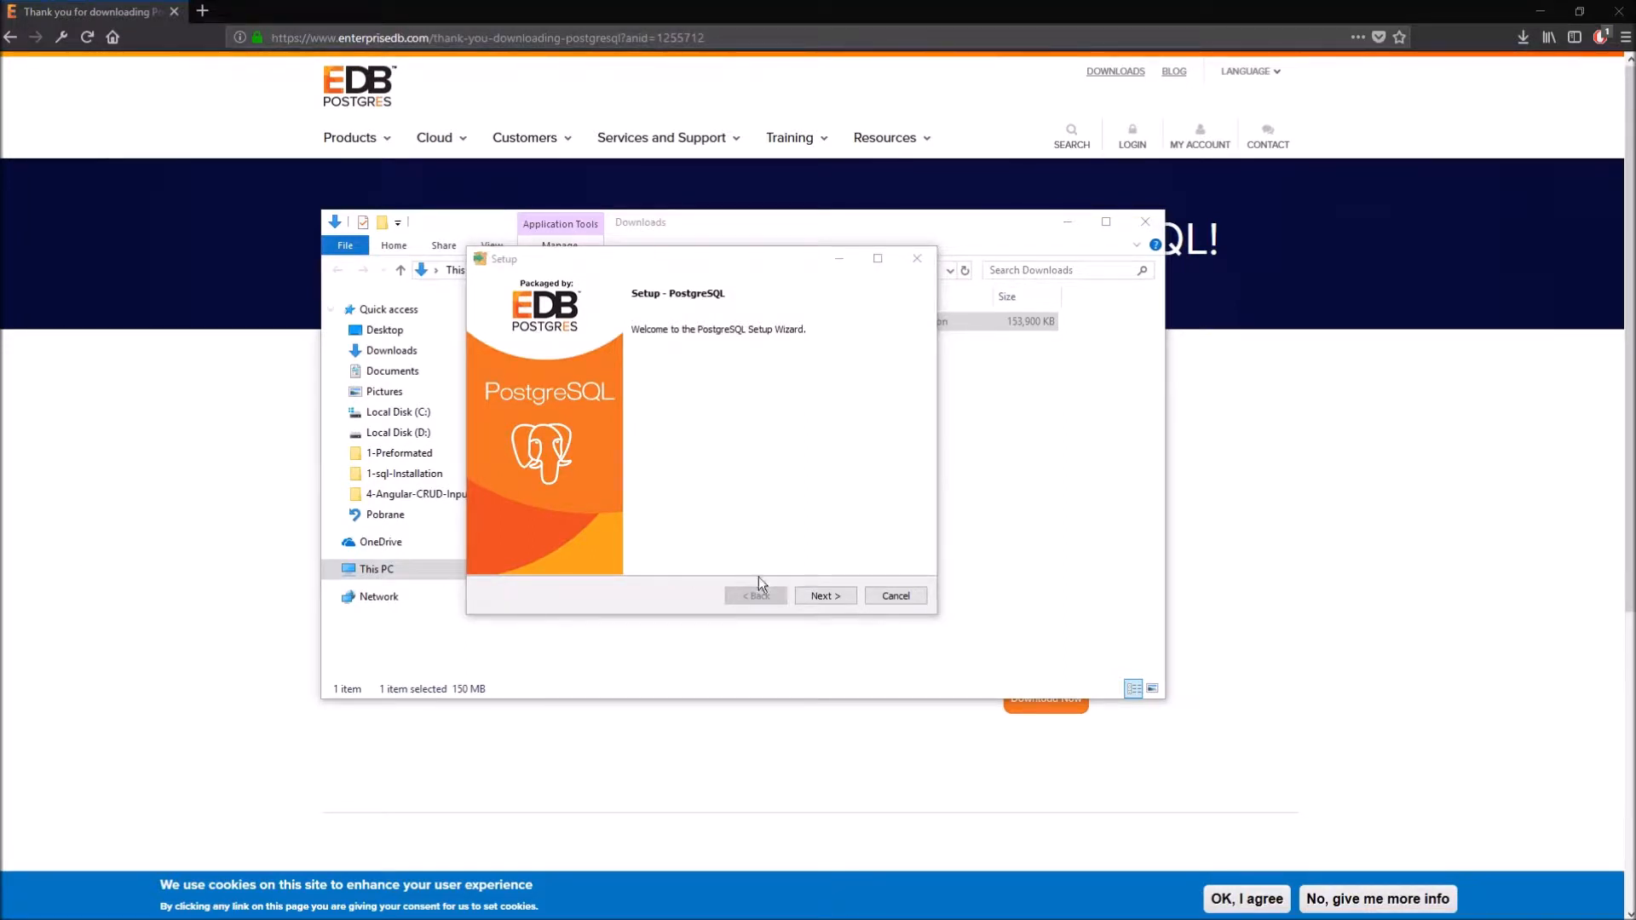
{"action": "left_click", "coordinate": [838, 596]}
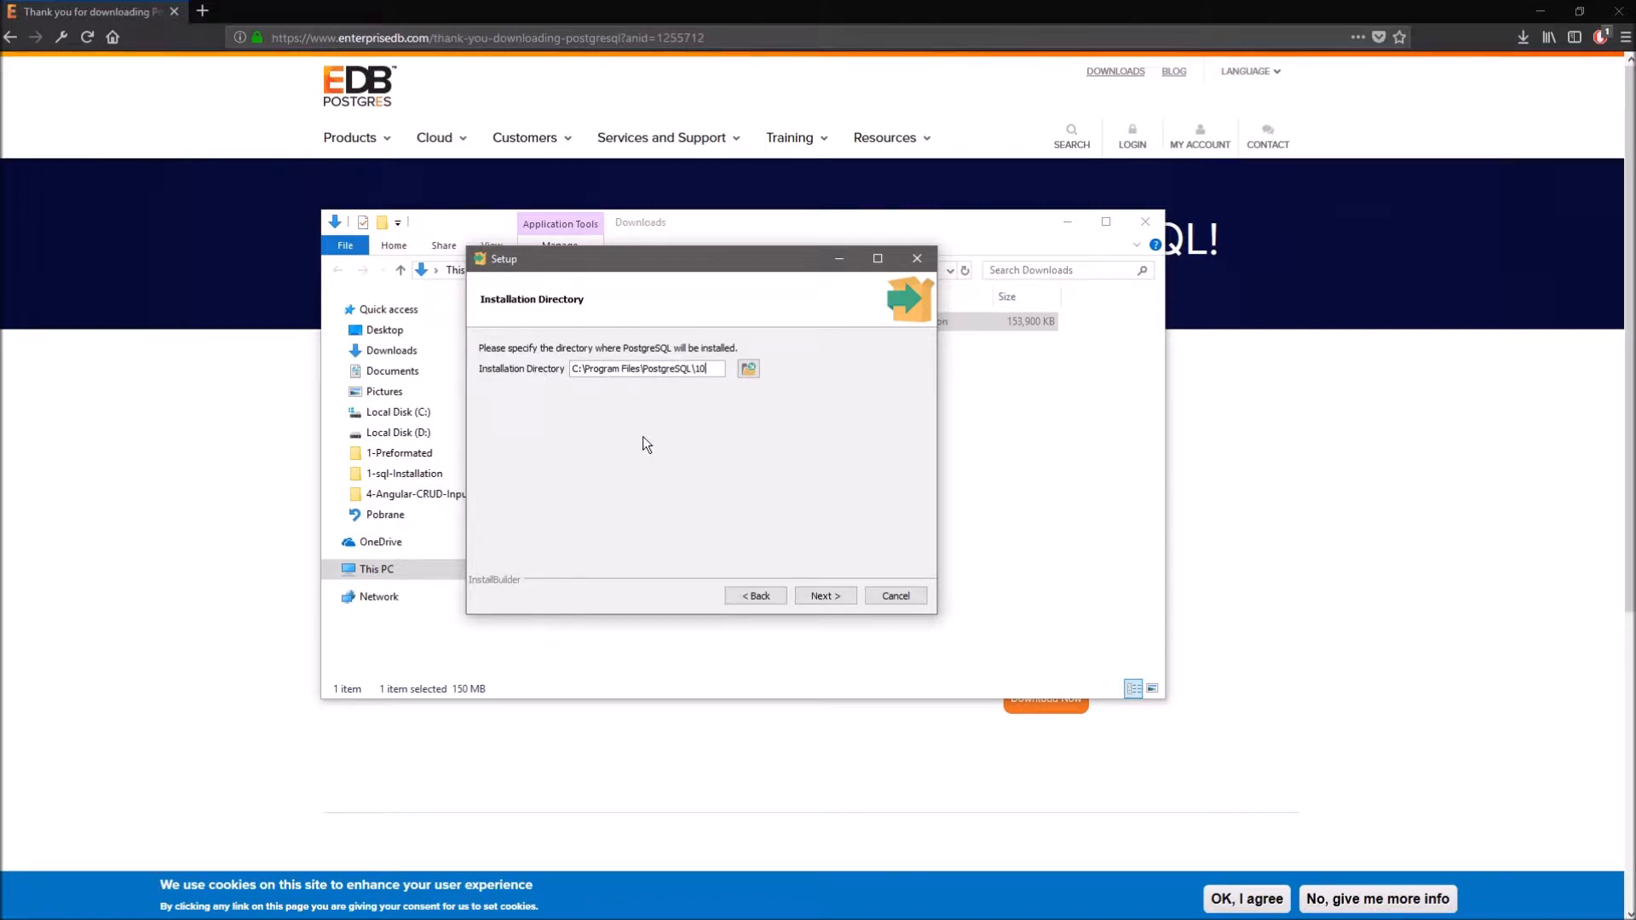
{"action": "left_click", "coordinate": [826, 594]}
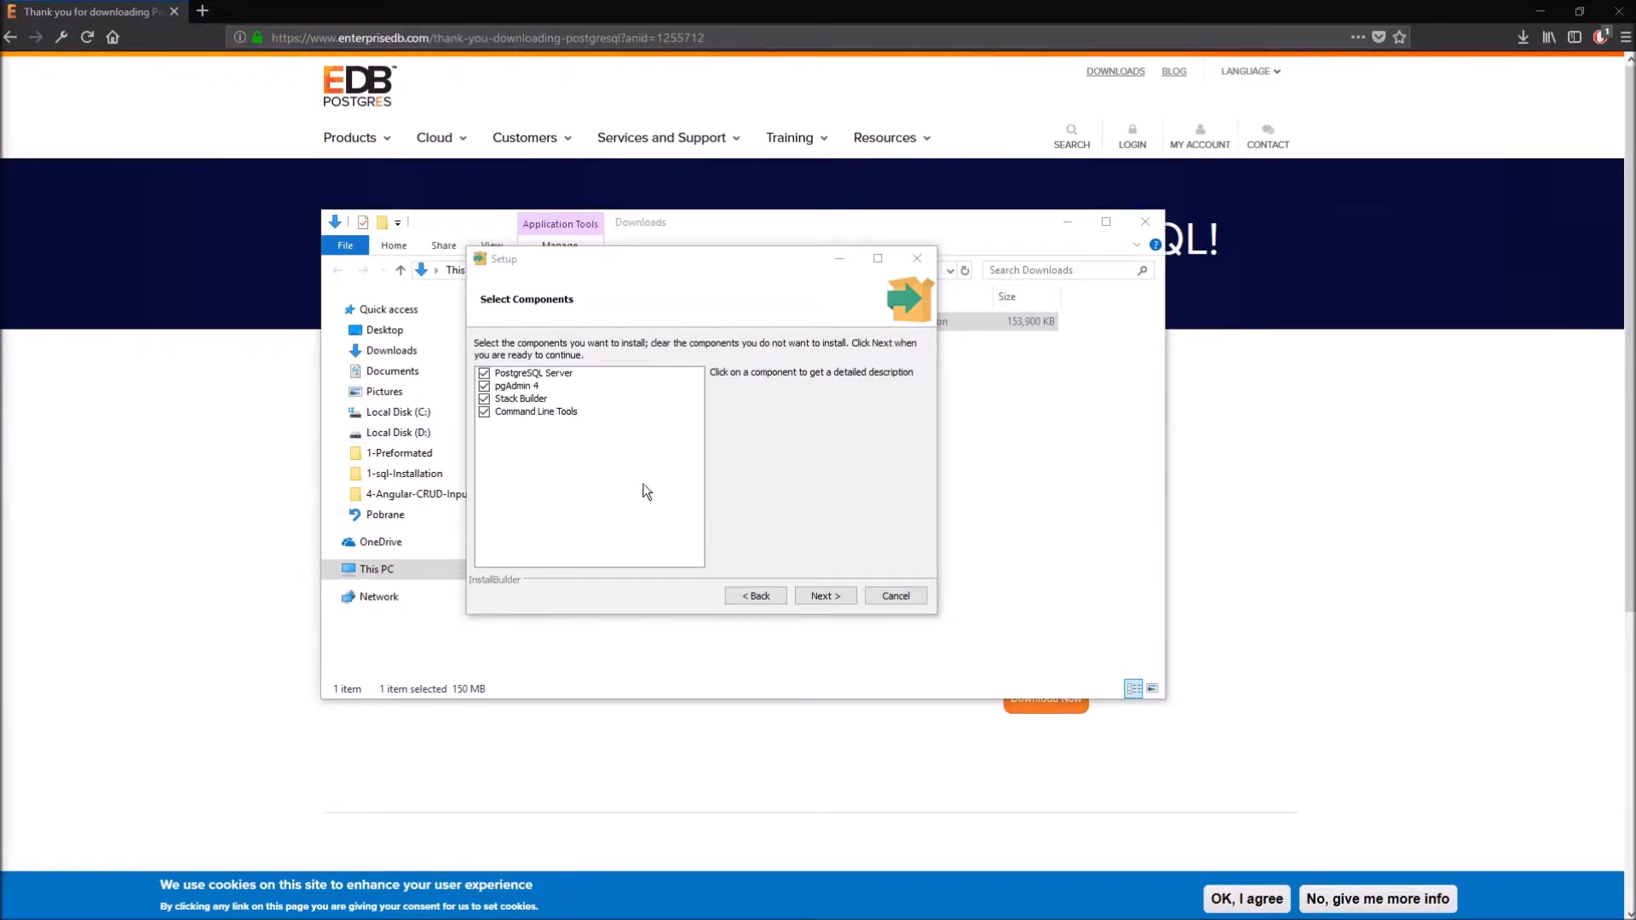
{"action": "left_click", "coordinate": [831, 597]}
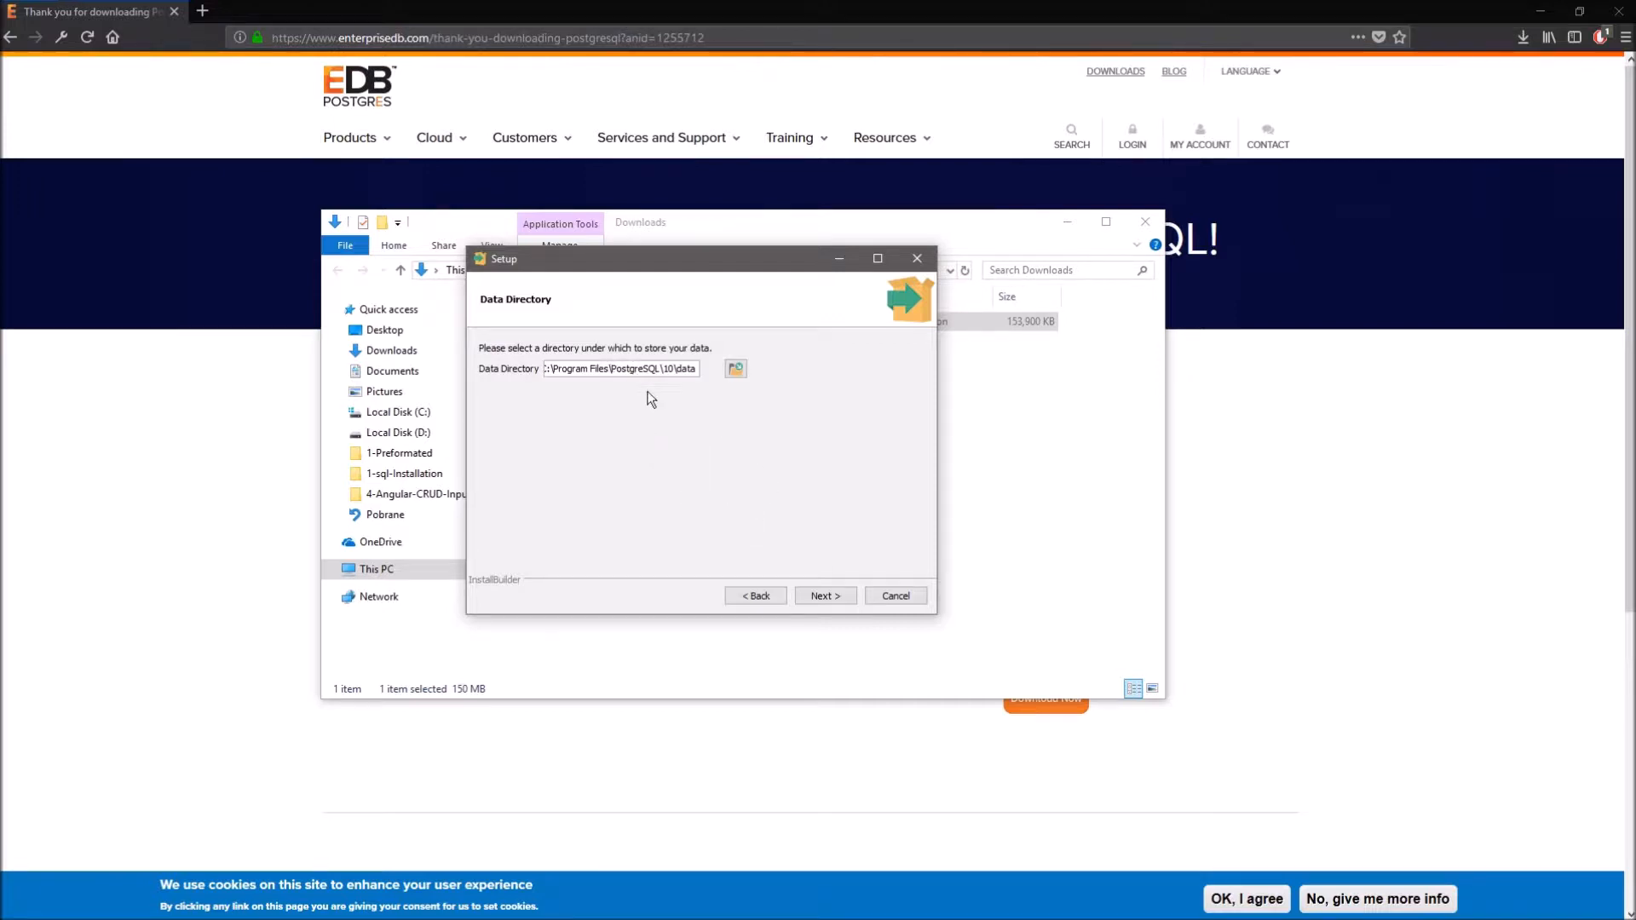
{"action": "left_click", "coordinate": [821, 591]}
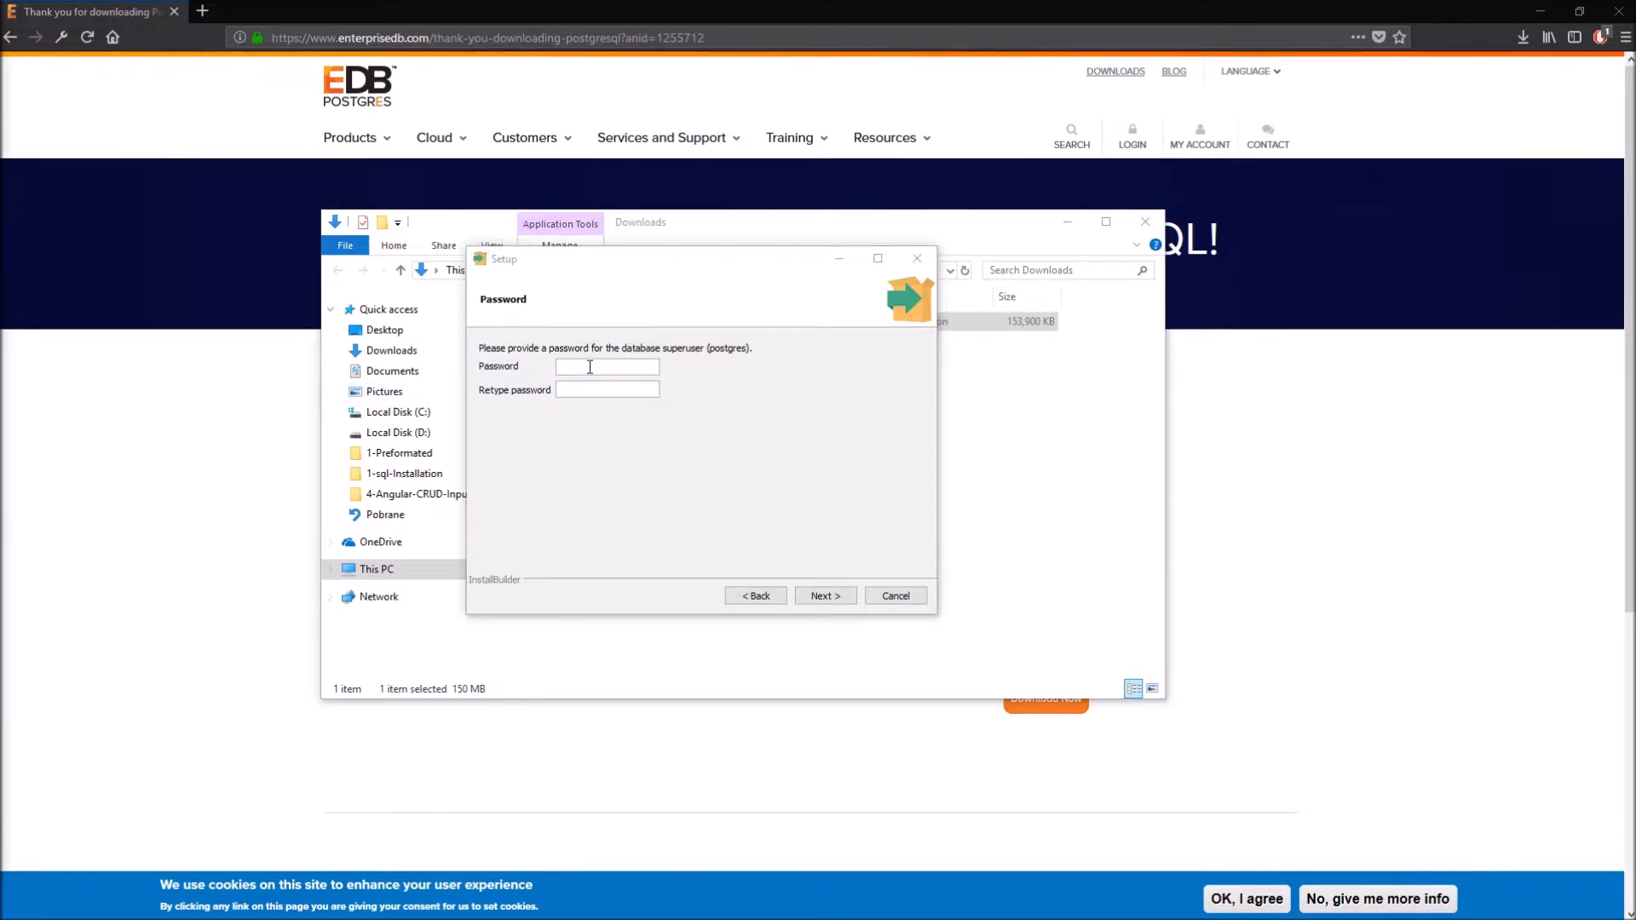
- Enter the postgres superuser password and keep the server on port 5432
{"action": "left_click", "coordinate": [589, 368]}
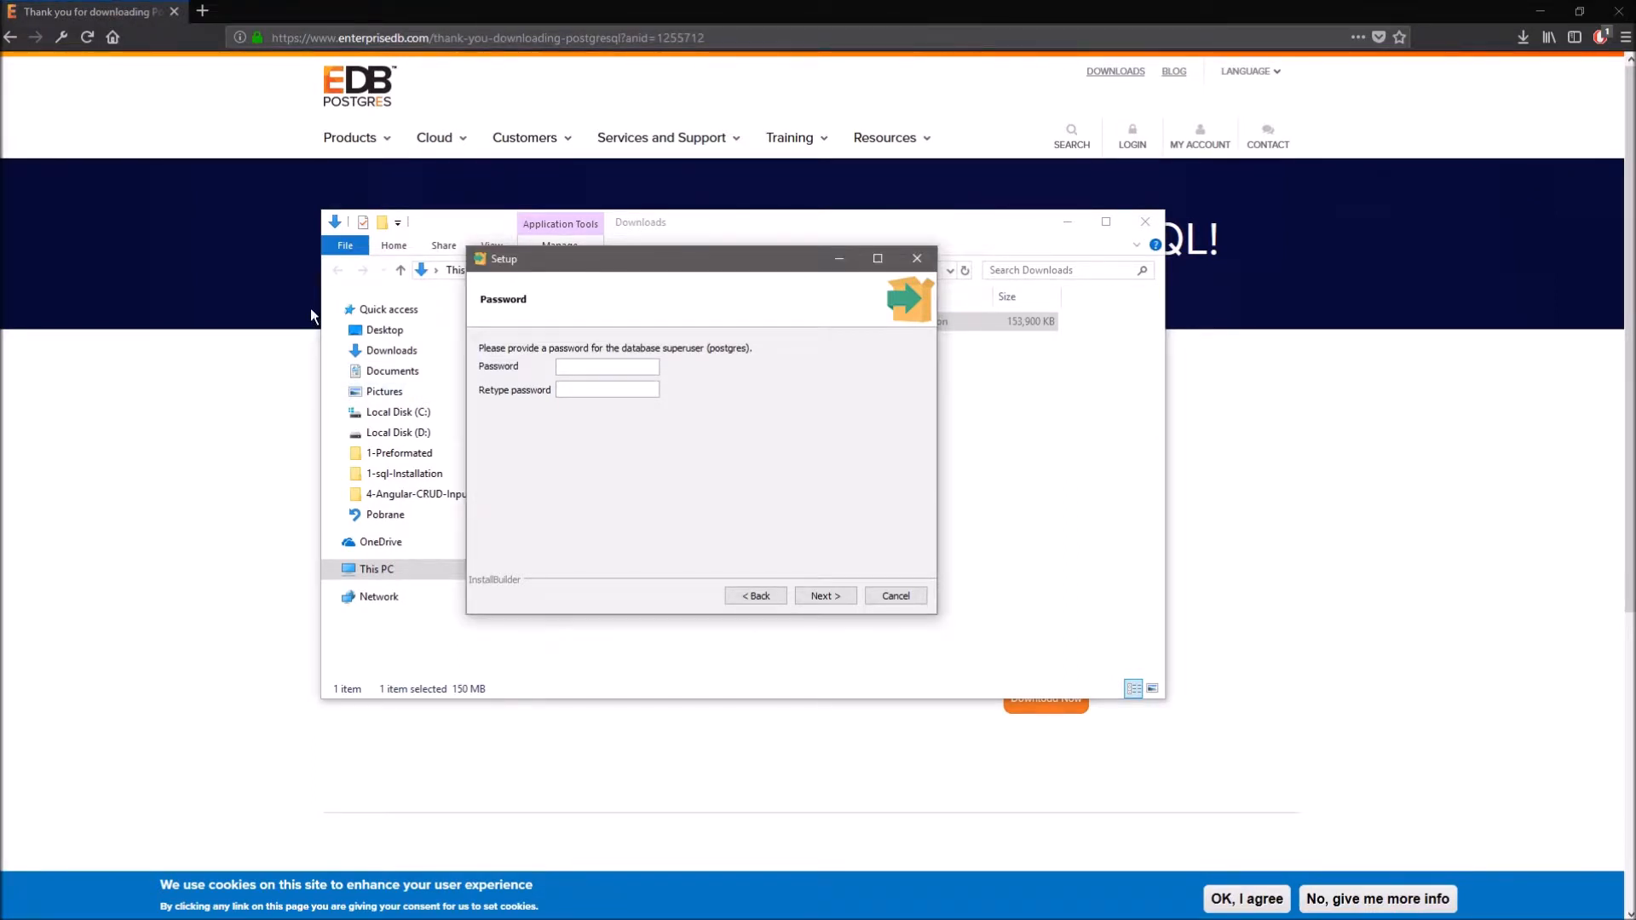
{"action": "type", "text": "**********"}
{"action": "left_click", "coordinate": [825, 595]}
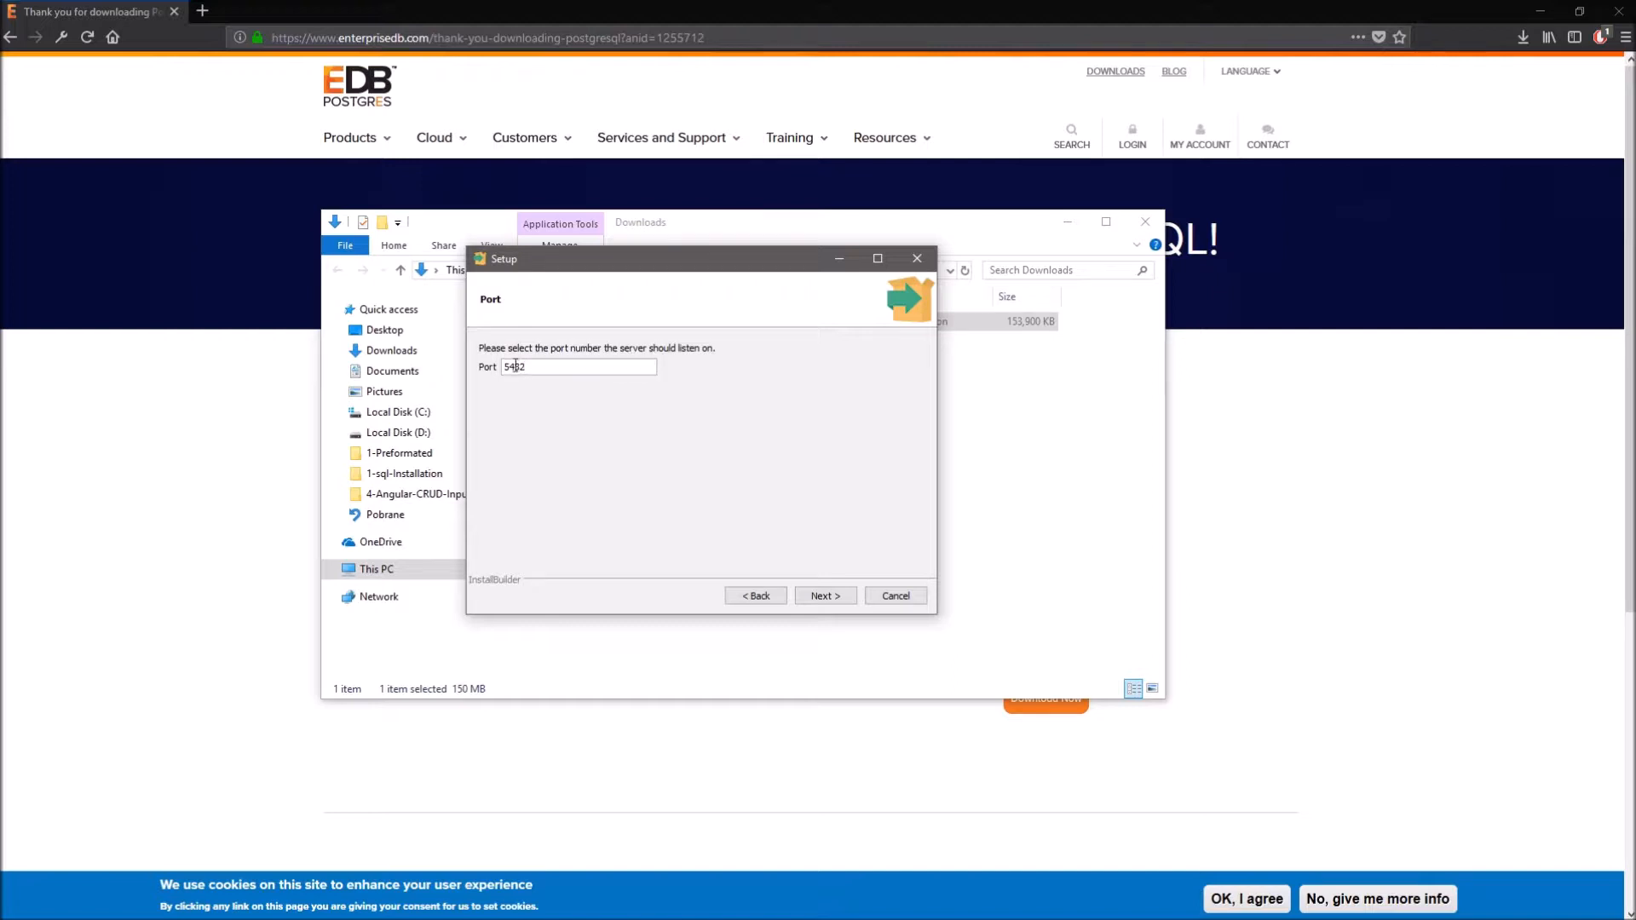
{"action": "left_click", "coordinate": [838, 600]}
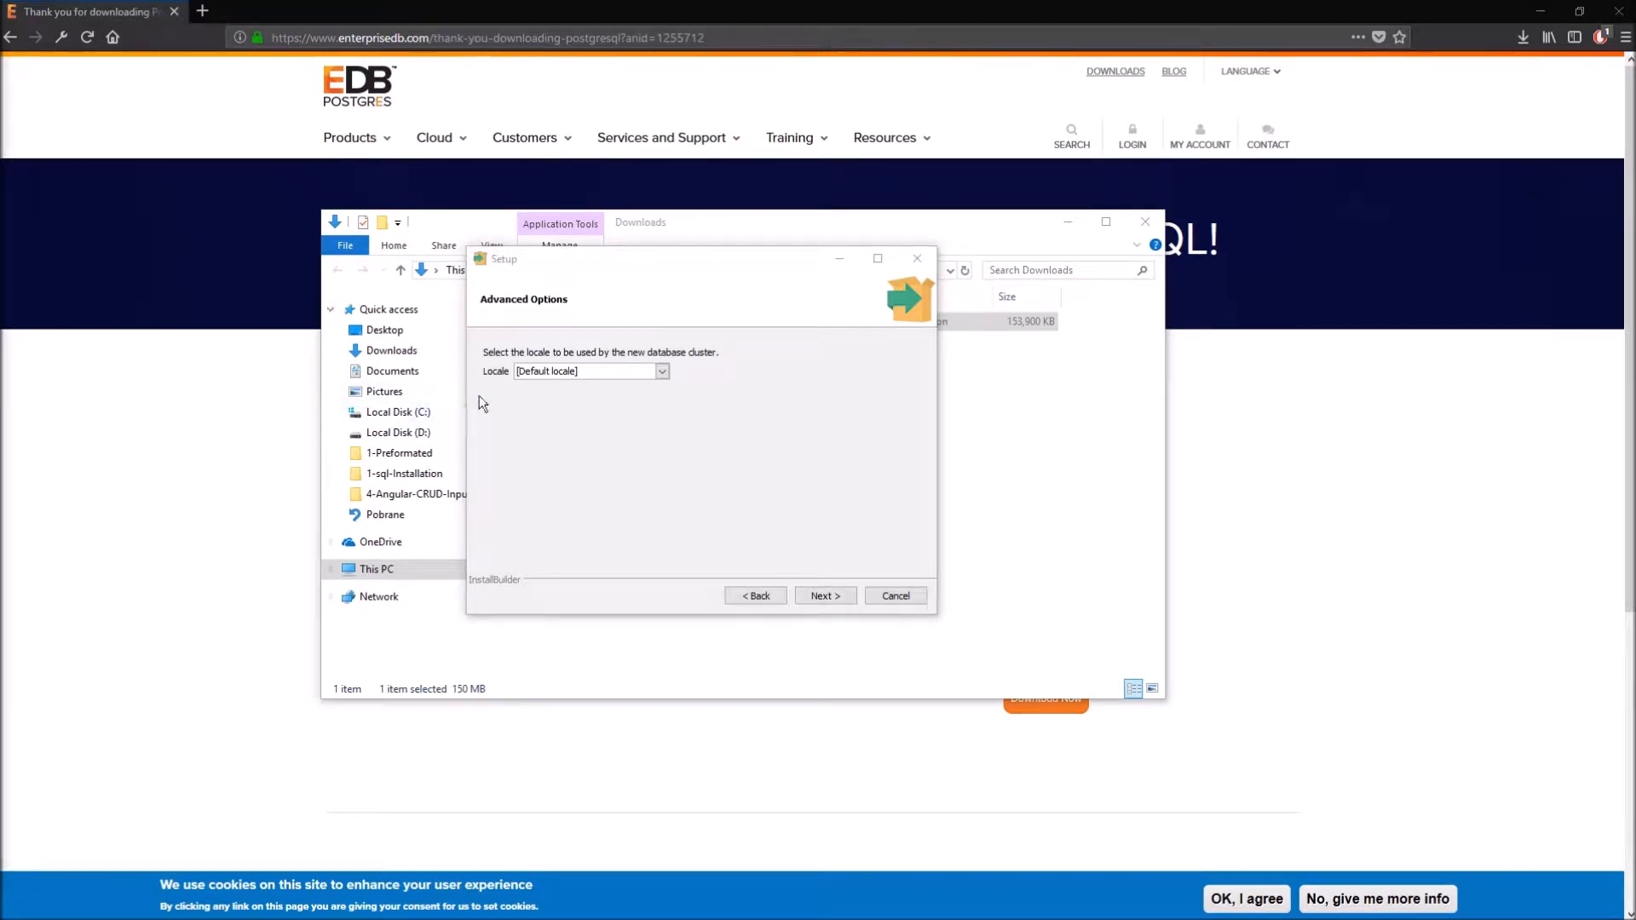
- Set the locale to English, United States and accept the pre-installation summary
{"action": "left_click", "coordinate": [569, 372]}
{"action": "scroll", "coordinate": [573, 452], "scroll_direction": "down", "scroll_amount": 15}
{"action": "key", "text": "Down"}
{"action": "key", "text": "Down"}
{"action": "key", "text": "Down"}
{"action": "key", "text": "Down"}
{"action": "key", "text": "Down"}
{"action": "key", "text": "Down"}
{"action": "key", "text": "Down"}
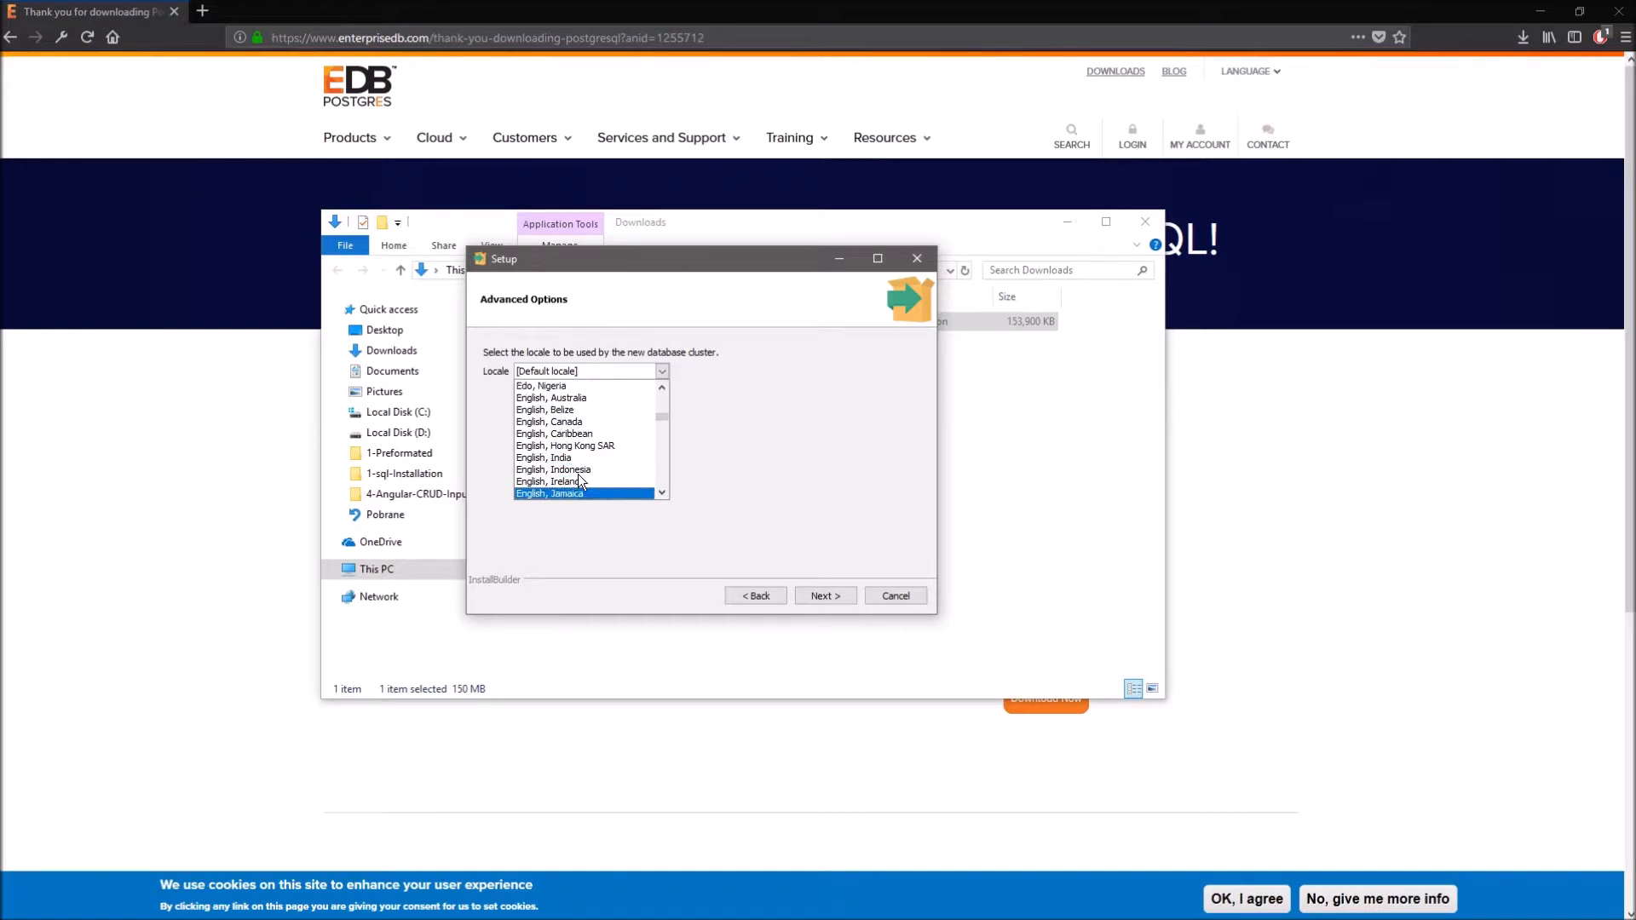
{"action": "scroll", "coordinate": [580, 483], "scroll_direction": "down", "scroll_amount": 3}
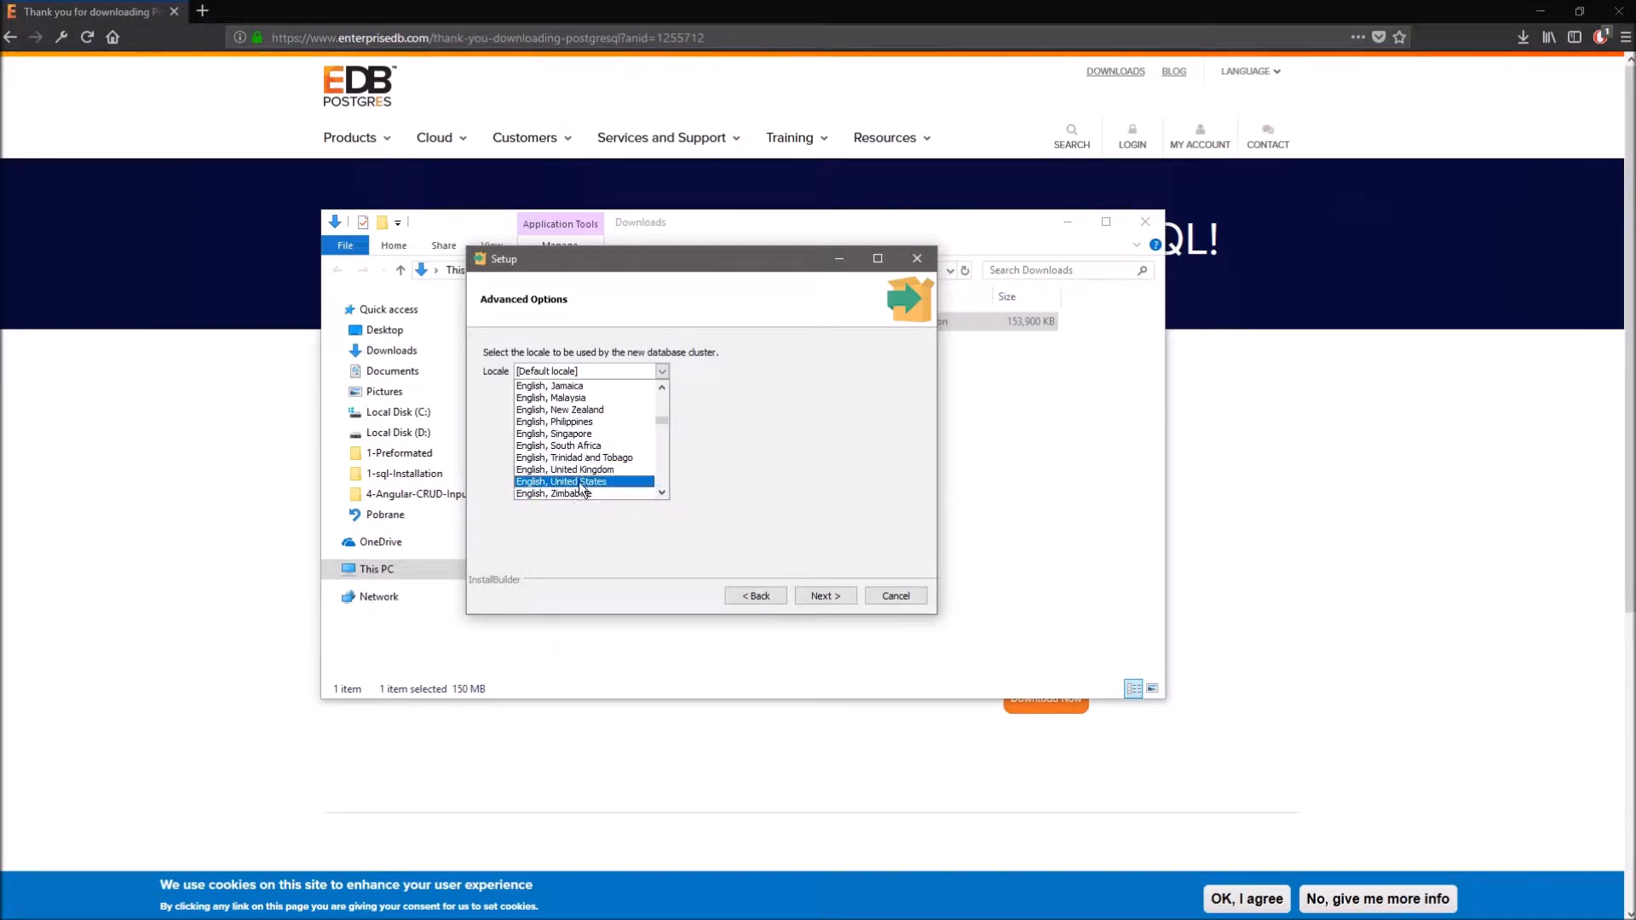
{"action": "left_click", "coordinate": [581, 483]}
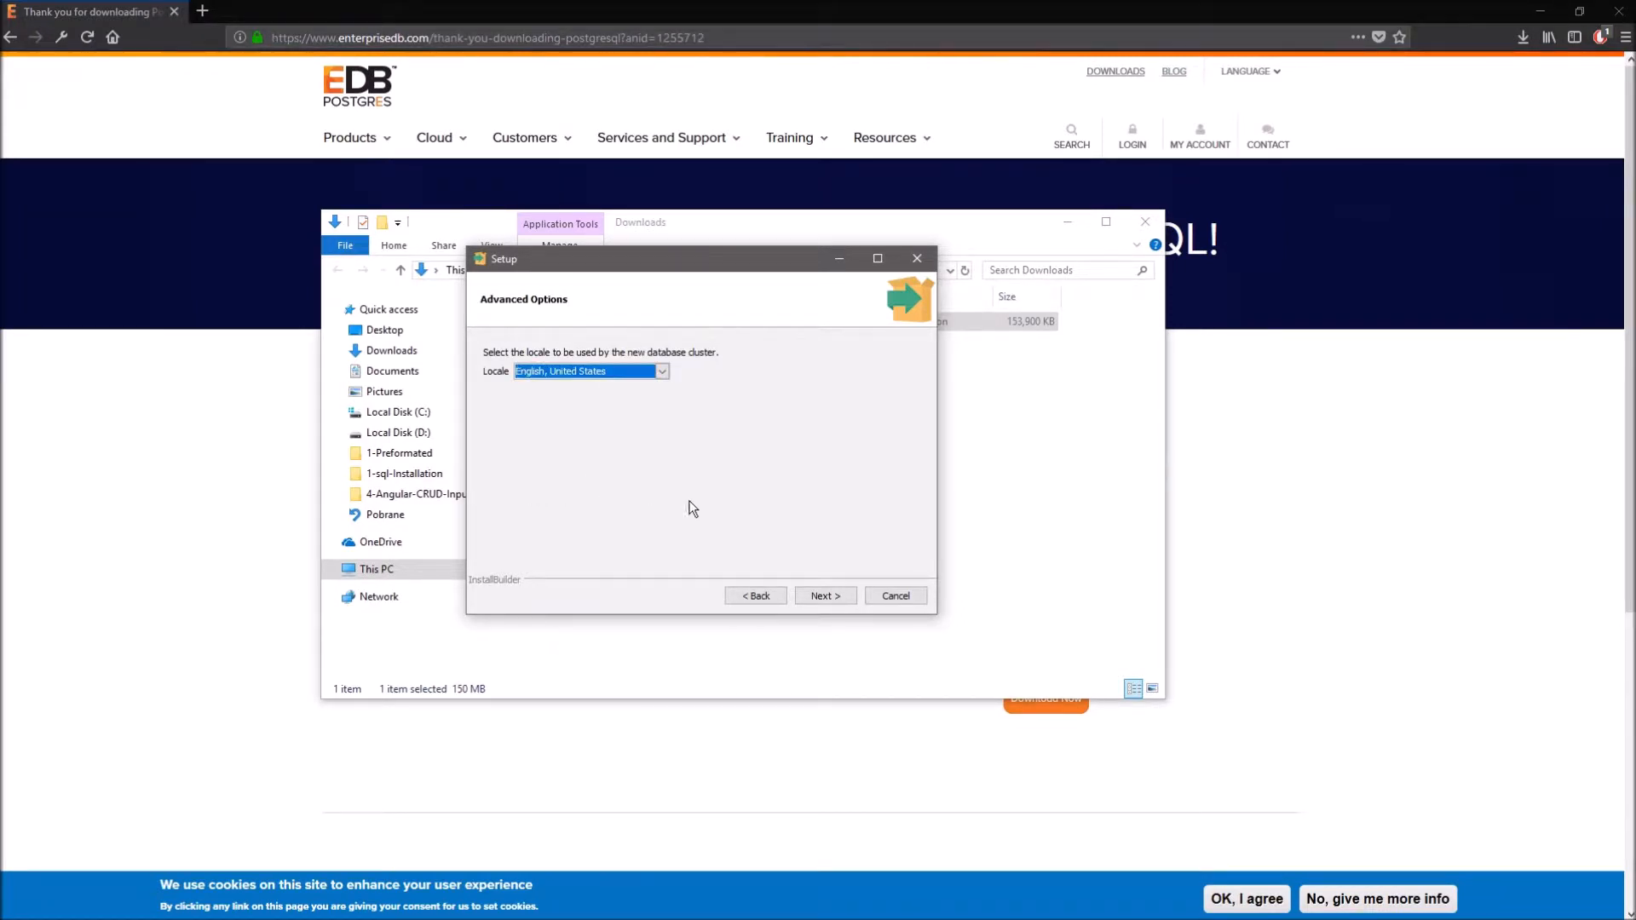
{"action": "left_click", "coordinate": [825, 595]}
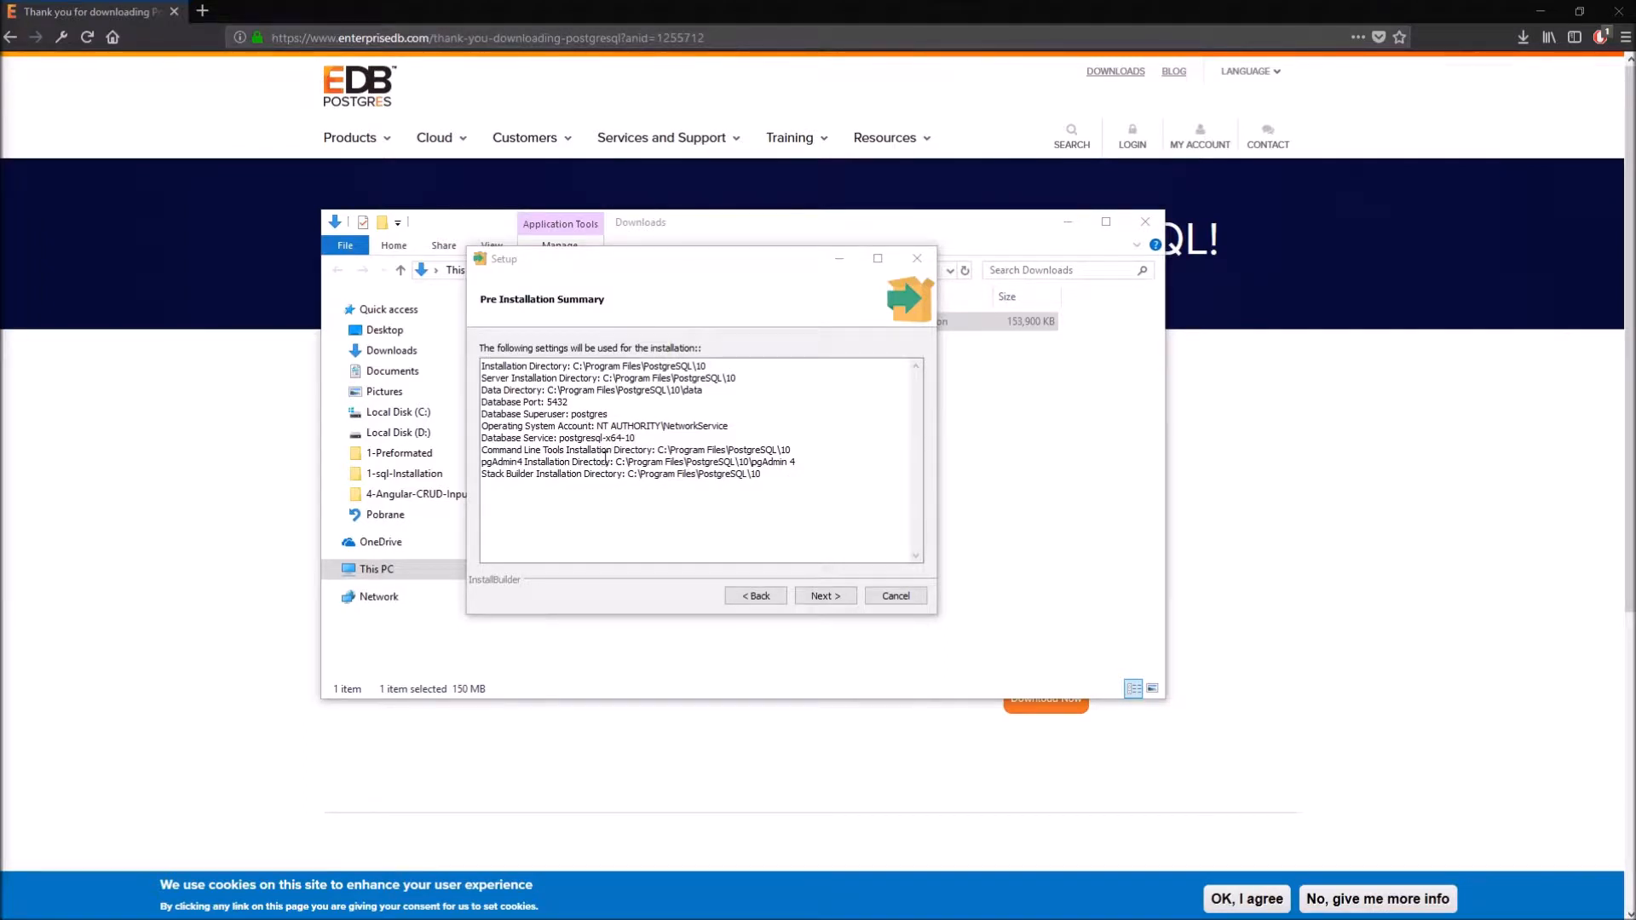
{"action": "left_click", "coordinate": [821, 596]}
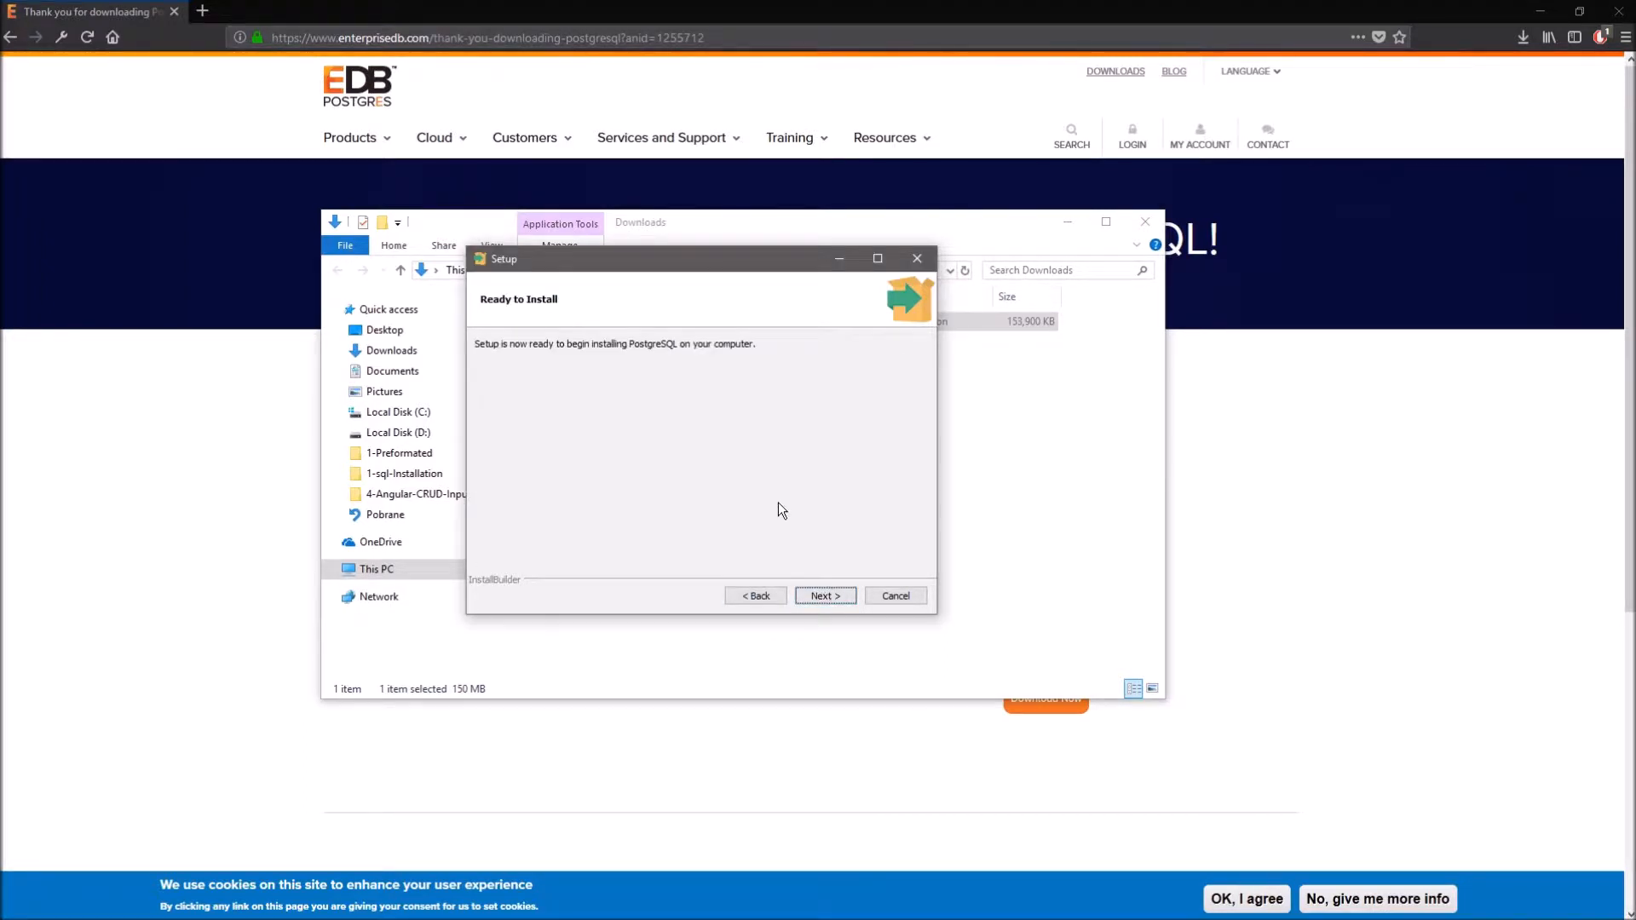
- Install PostgreSQL, turn off 'Launch Stack Builder at exit', and finish the wizard
{"action": "left_click", "coordinate": [826, 594]}
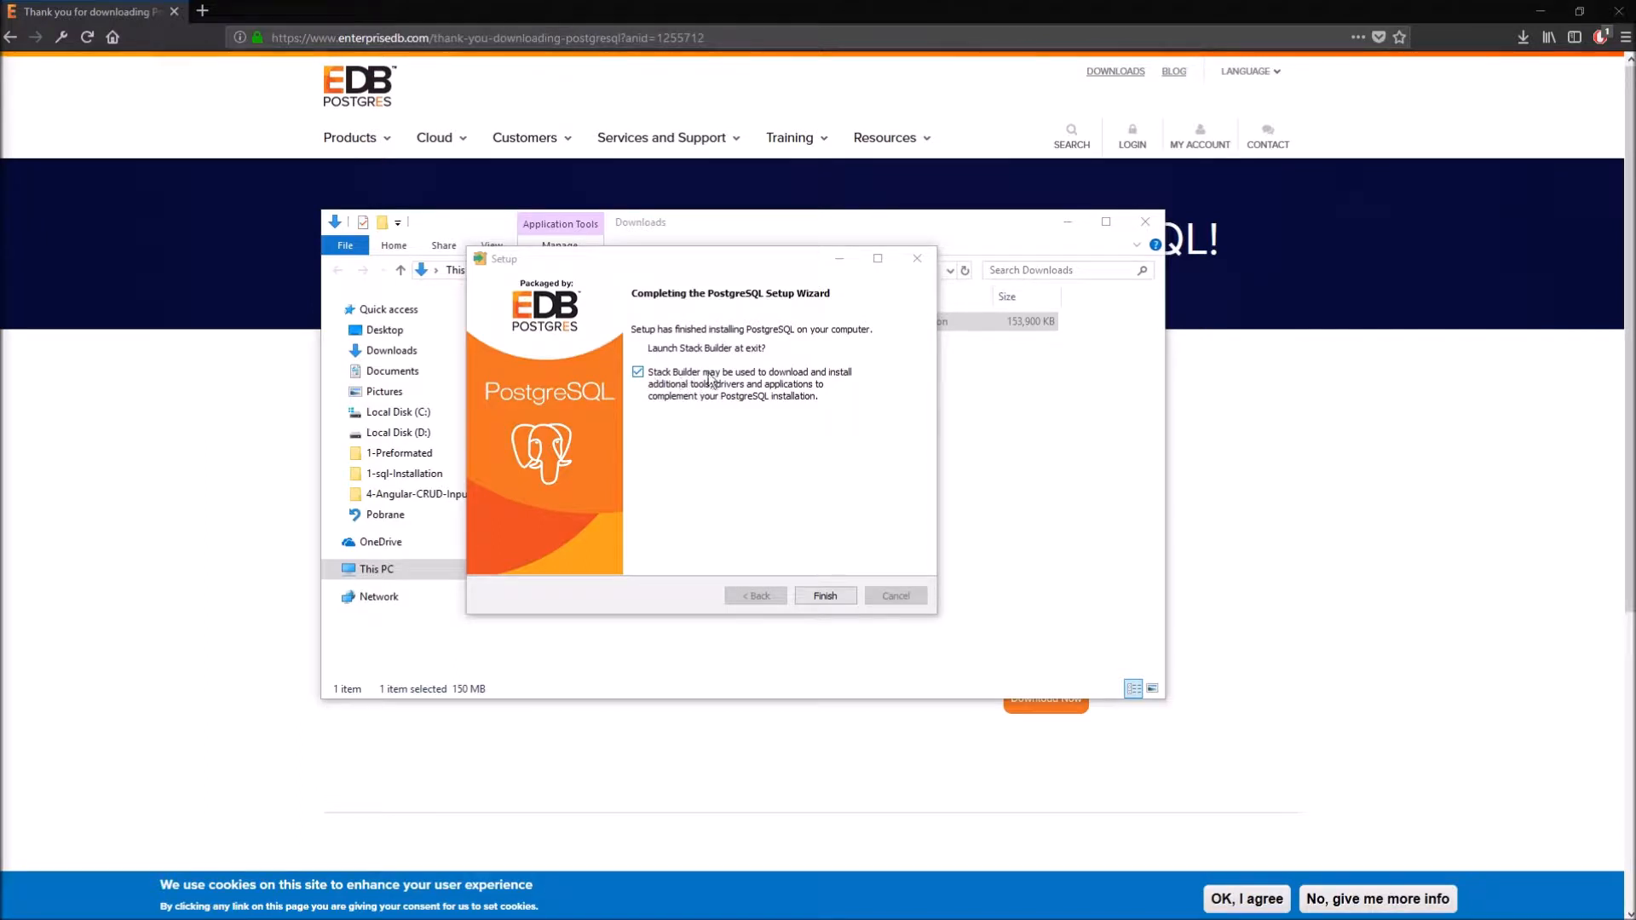
{"action": "left_click", "coordinate": [637, 372]}
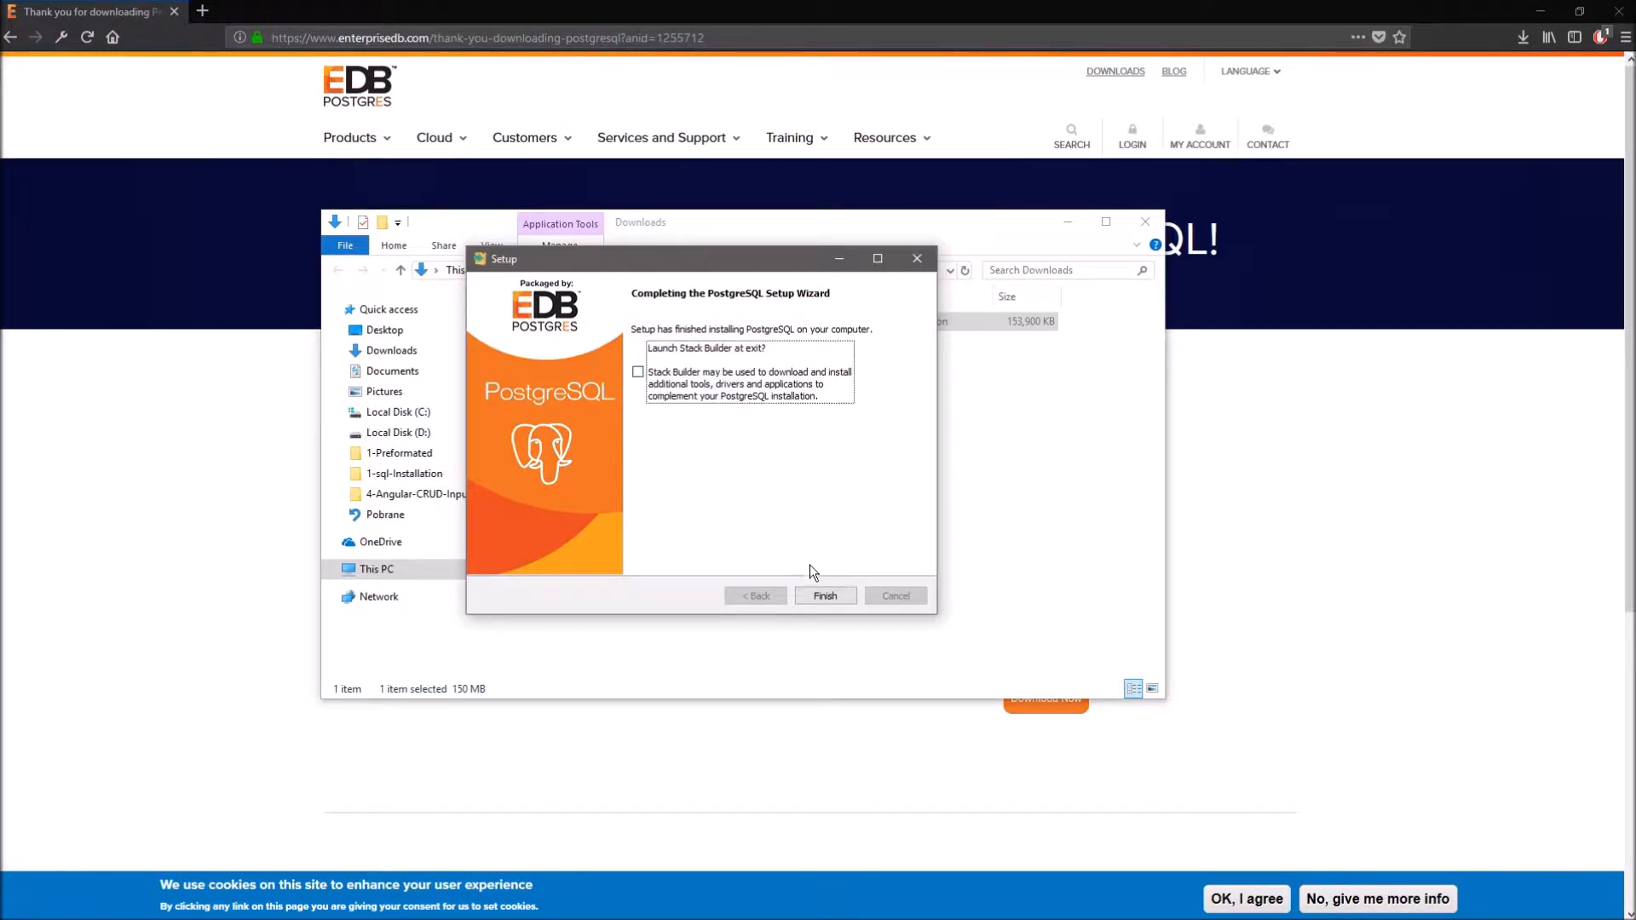
{"action": "left_click", "coordinate": [826, 599]}
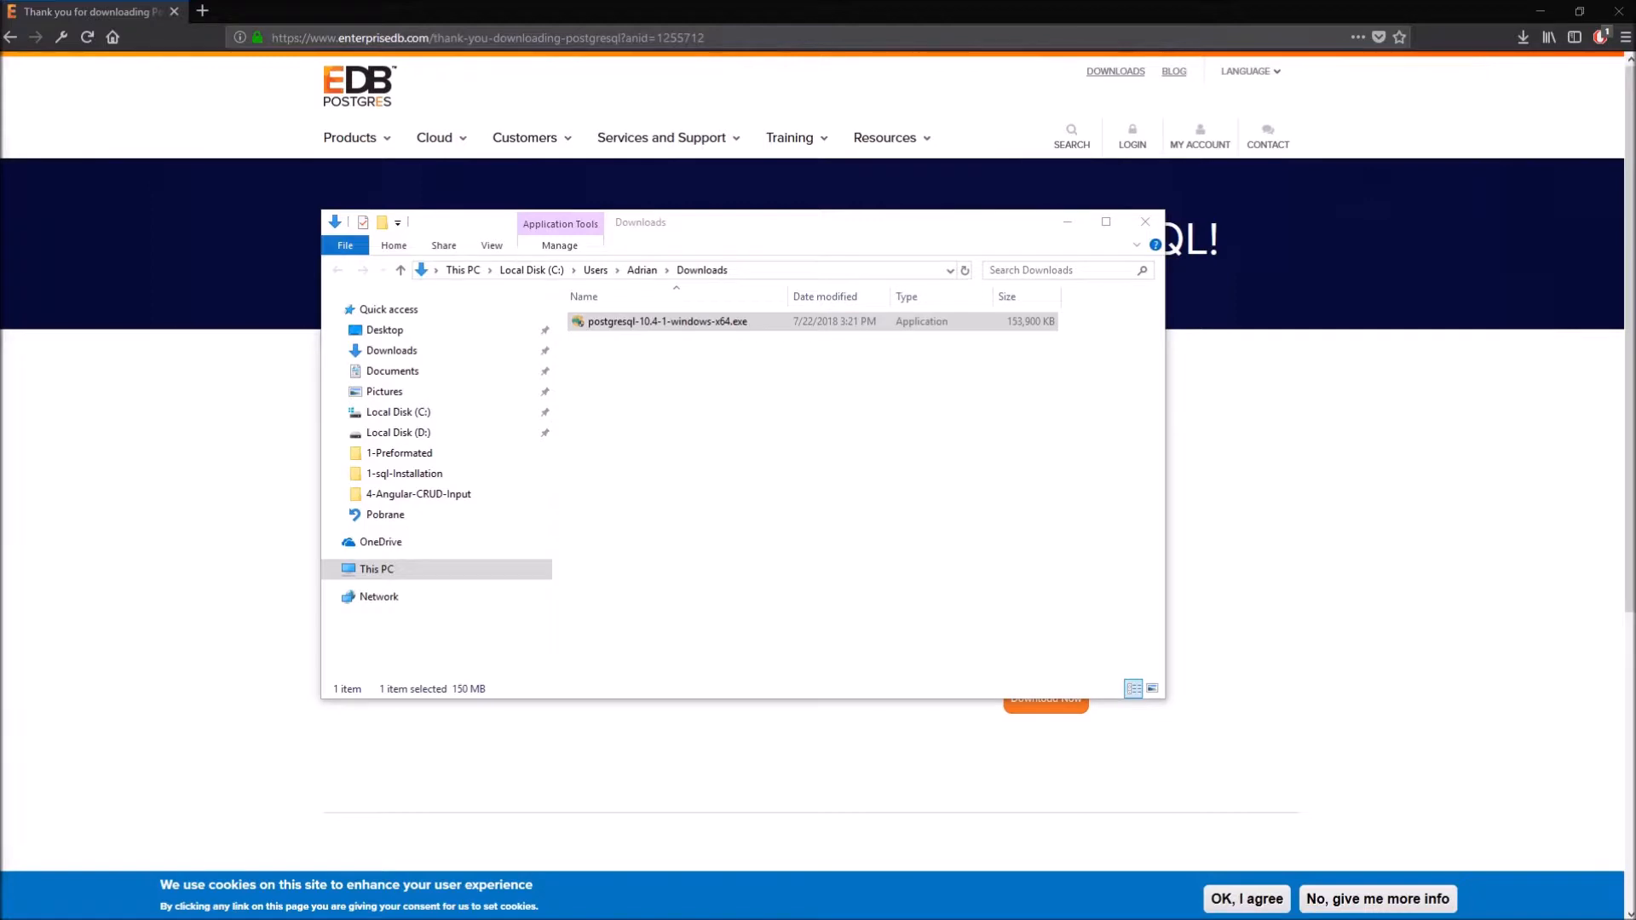
- Locate pgAdmin4.exe in the PostgreSQL 10 pgAdmin 4 bin folder
{"action": "left_click_drag", "start_coordinate": [0, 324], "coordinate": [483, 219]}
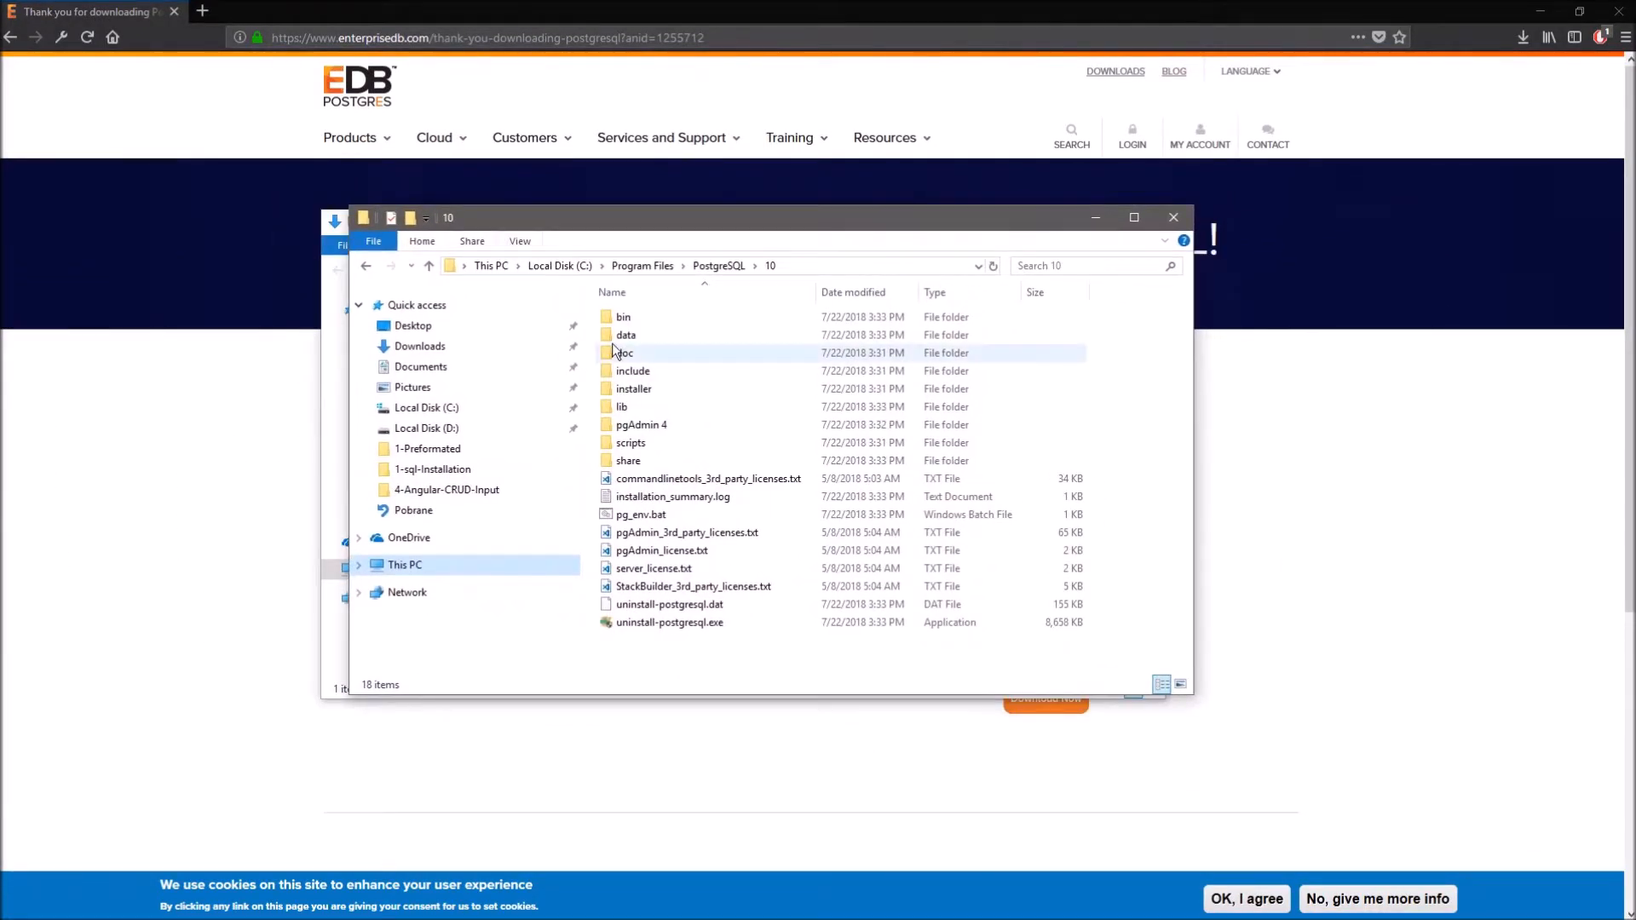
{"action": "double_click", "coordinate": [648, 428]}
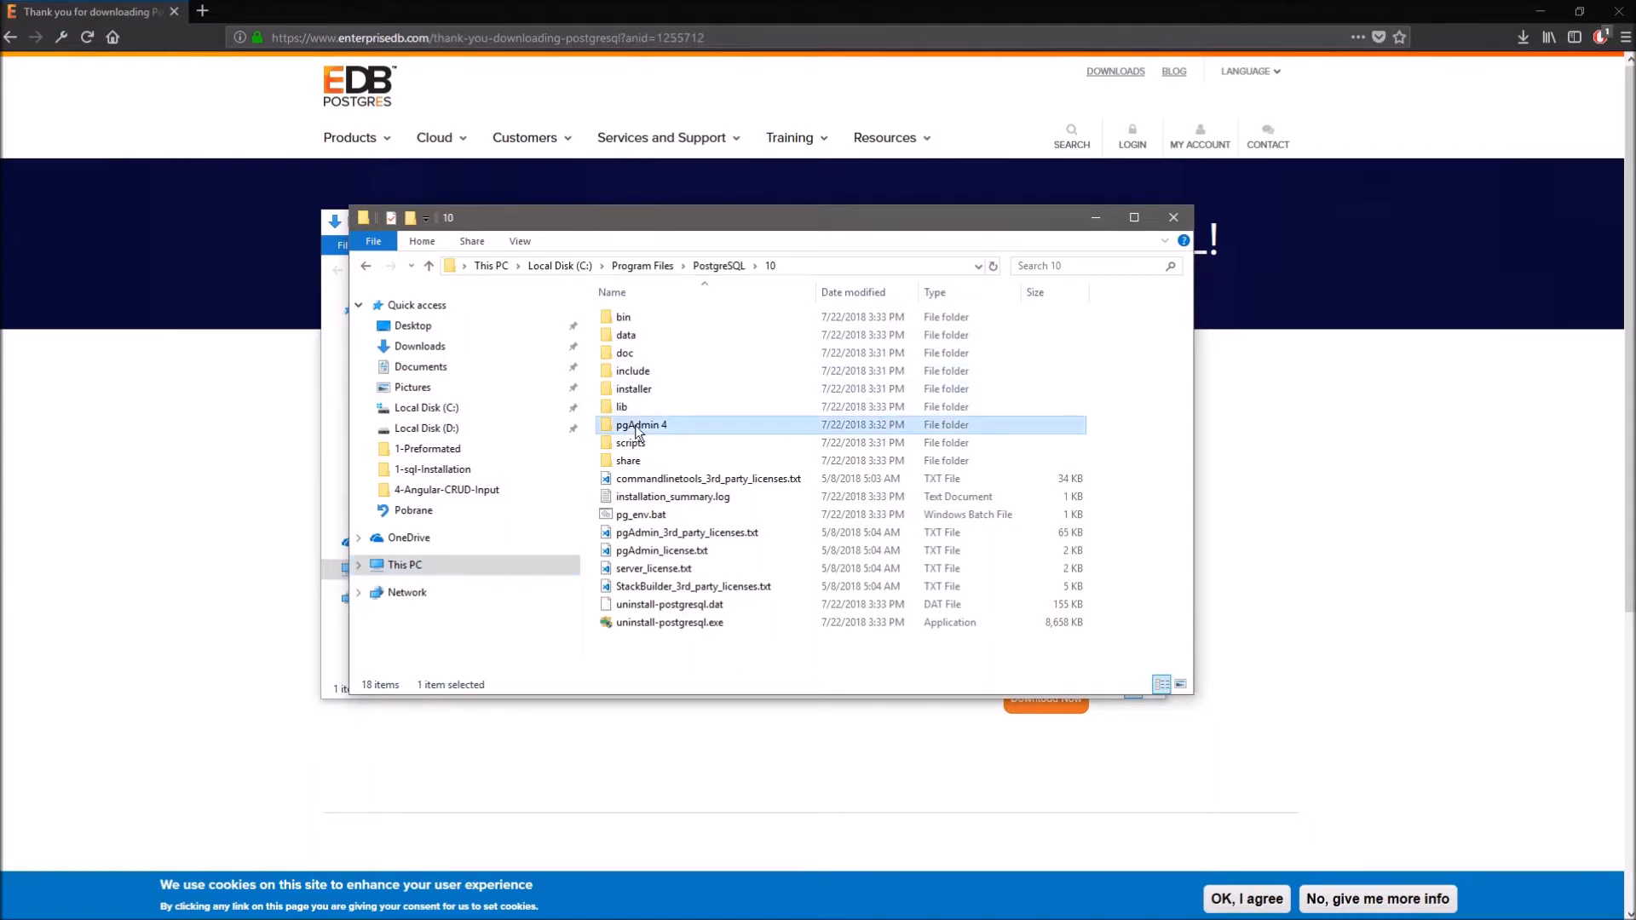
{"action": "double_click", "coordinate": [648, 319]}
{"action": "scroll", "coordinate": [682, 410], "scroll_direction": "down", "scroll_amount": 4}
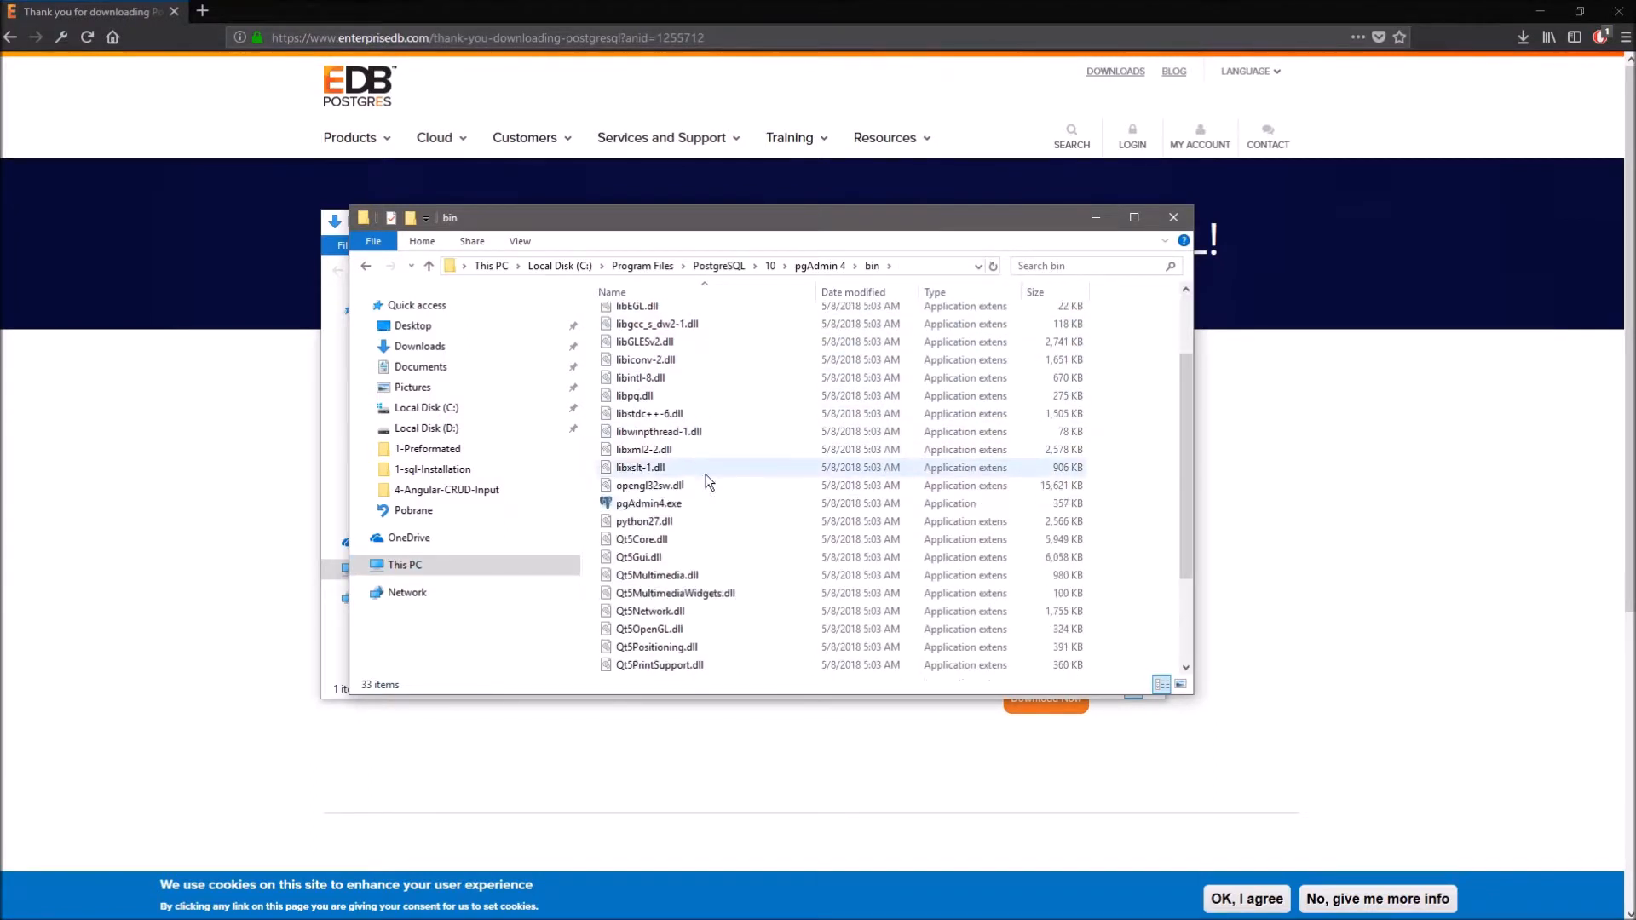
{"action": "left_click", "coordinate": [665, 511]}
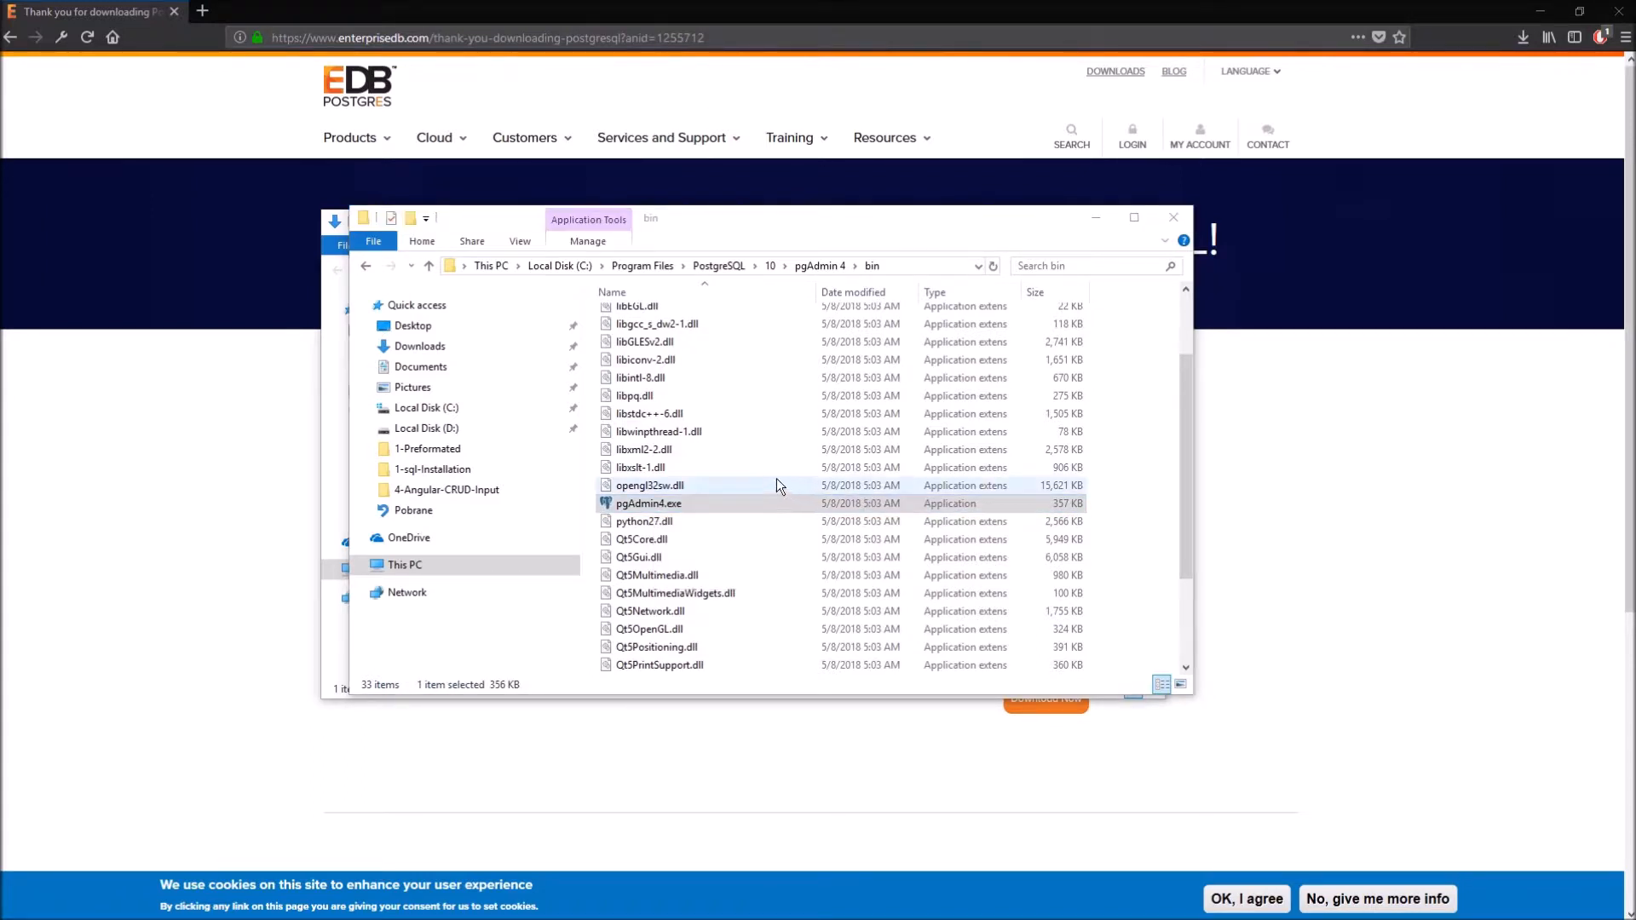
{"action": "left_click_drag", "start_coordinate": [801, 229], "coordinate": [583, 224]}
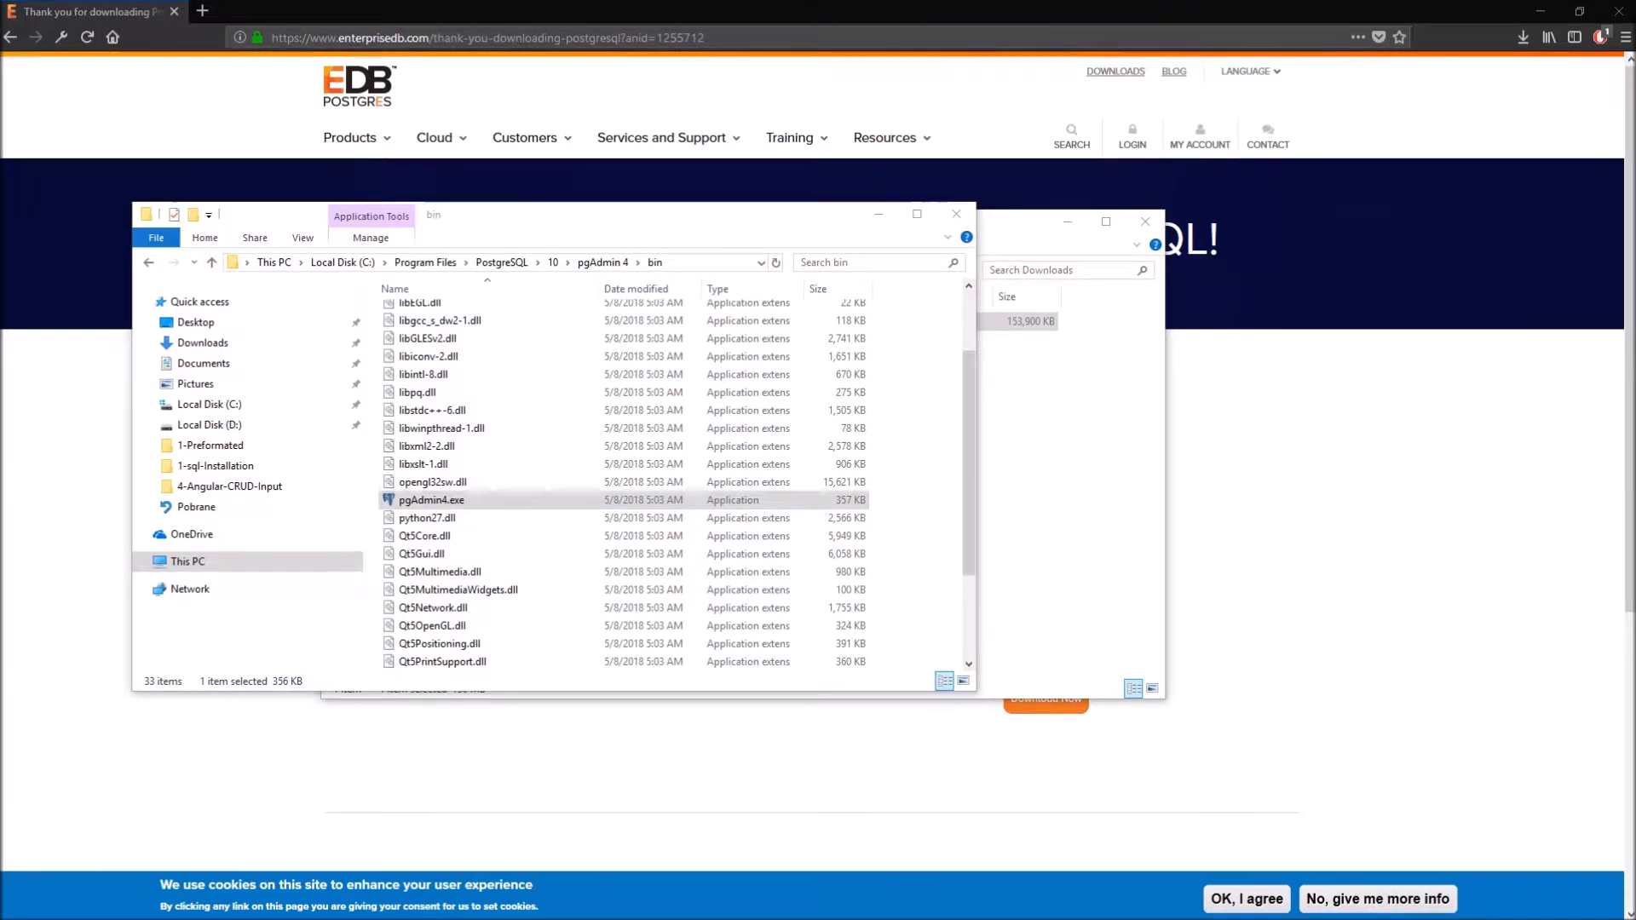
- Load the pasted local pgAdmin address in a new Firefox tab
{"action": "left_click", "coordinate": [202, 11]}
{"action": "type", "text": "http://127.0.0.1:61580/?key=18dec275-a51c-49c9-b96e-cc23b89111d0"}
{"action": "key", "text": "Return"}
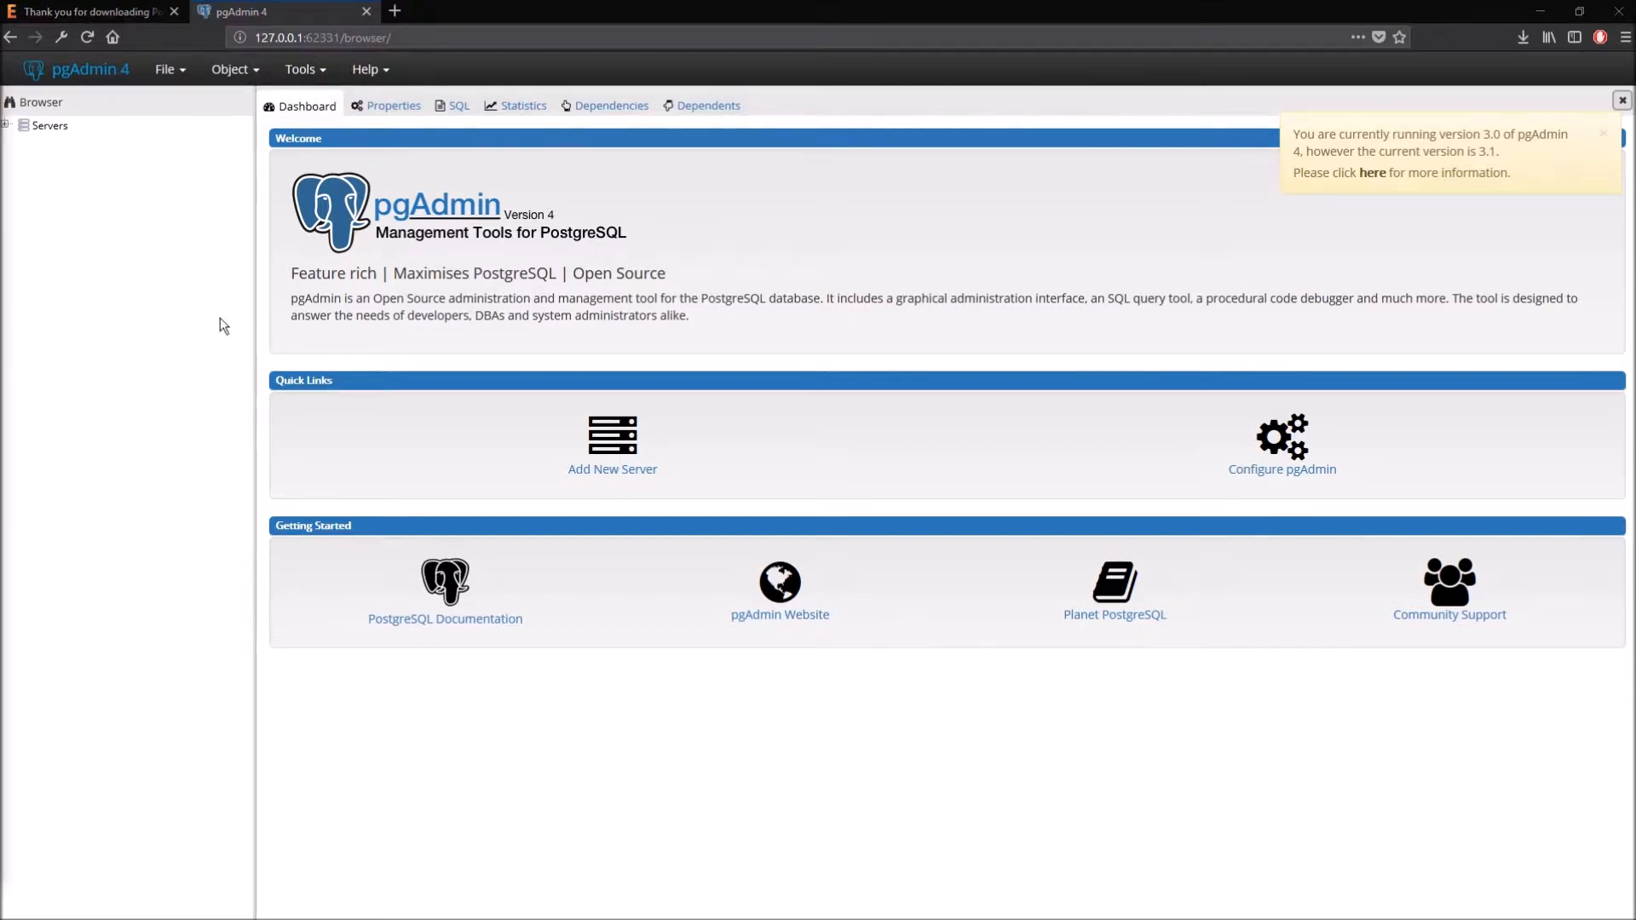
- Dismiss the version notice, expand Servers and start connecting to PostgreSQL 10
{"action": "left_click", "coordinate": [1607, 138]}
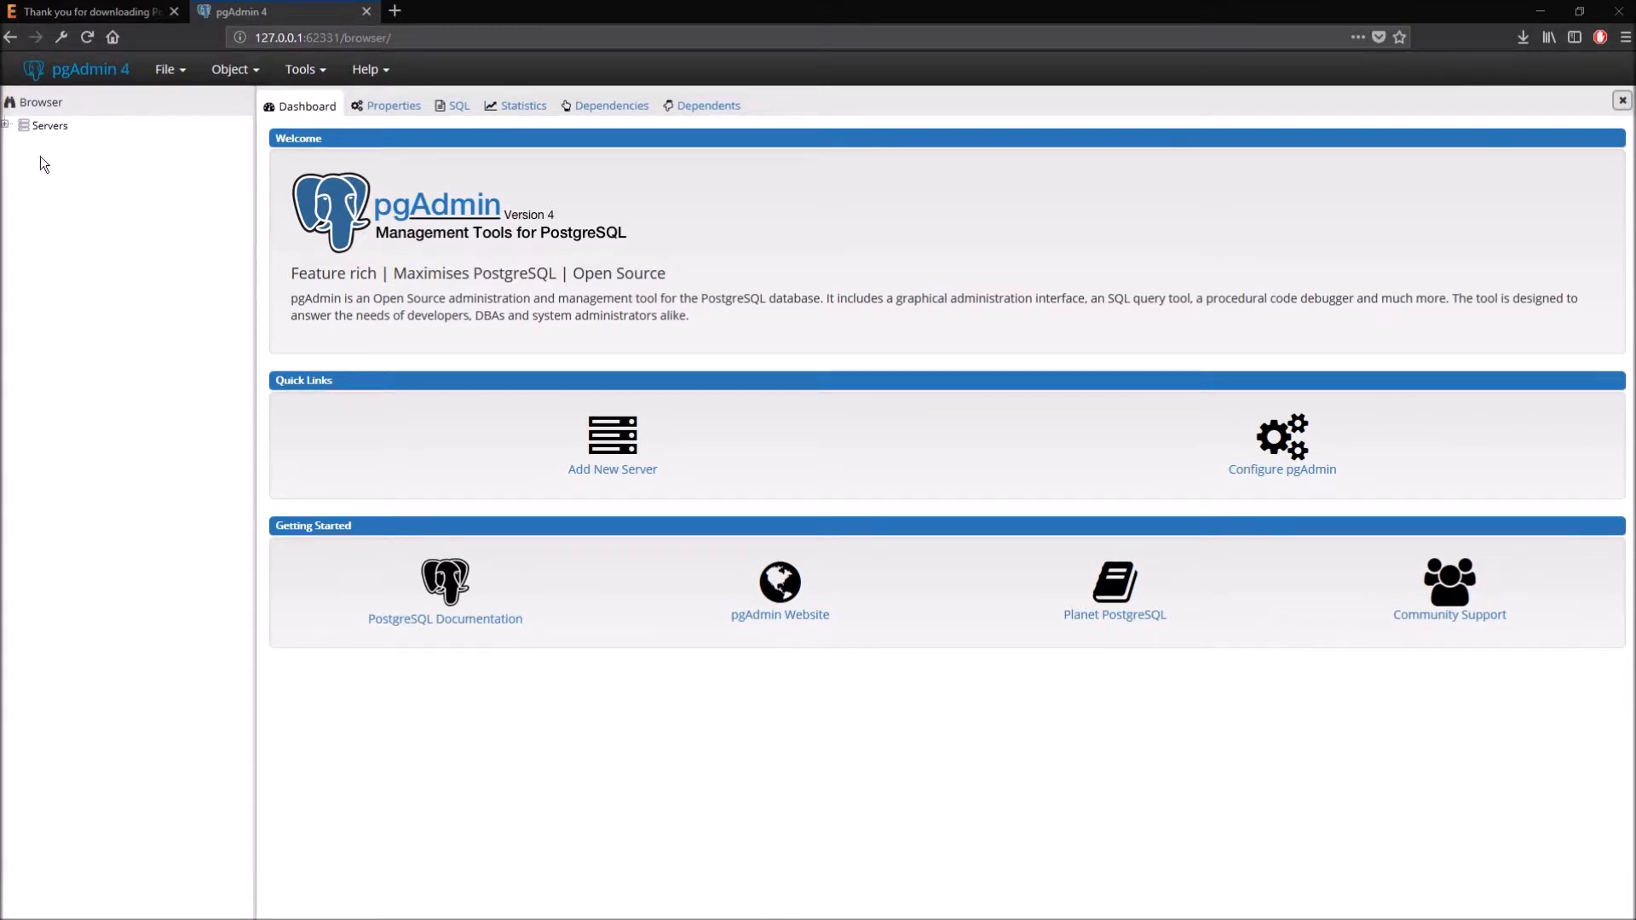
{"action": "left_click", "coordinate": [47, 128]}
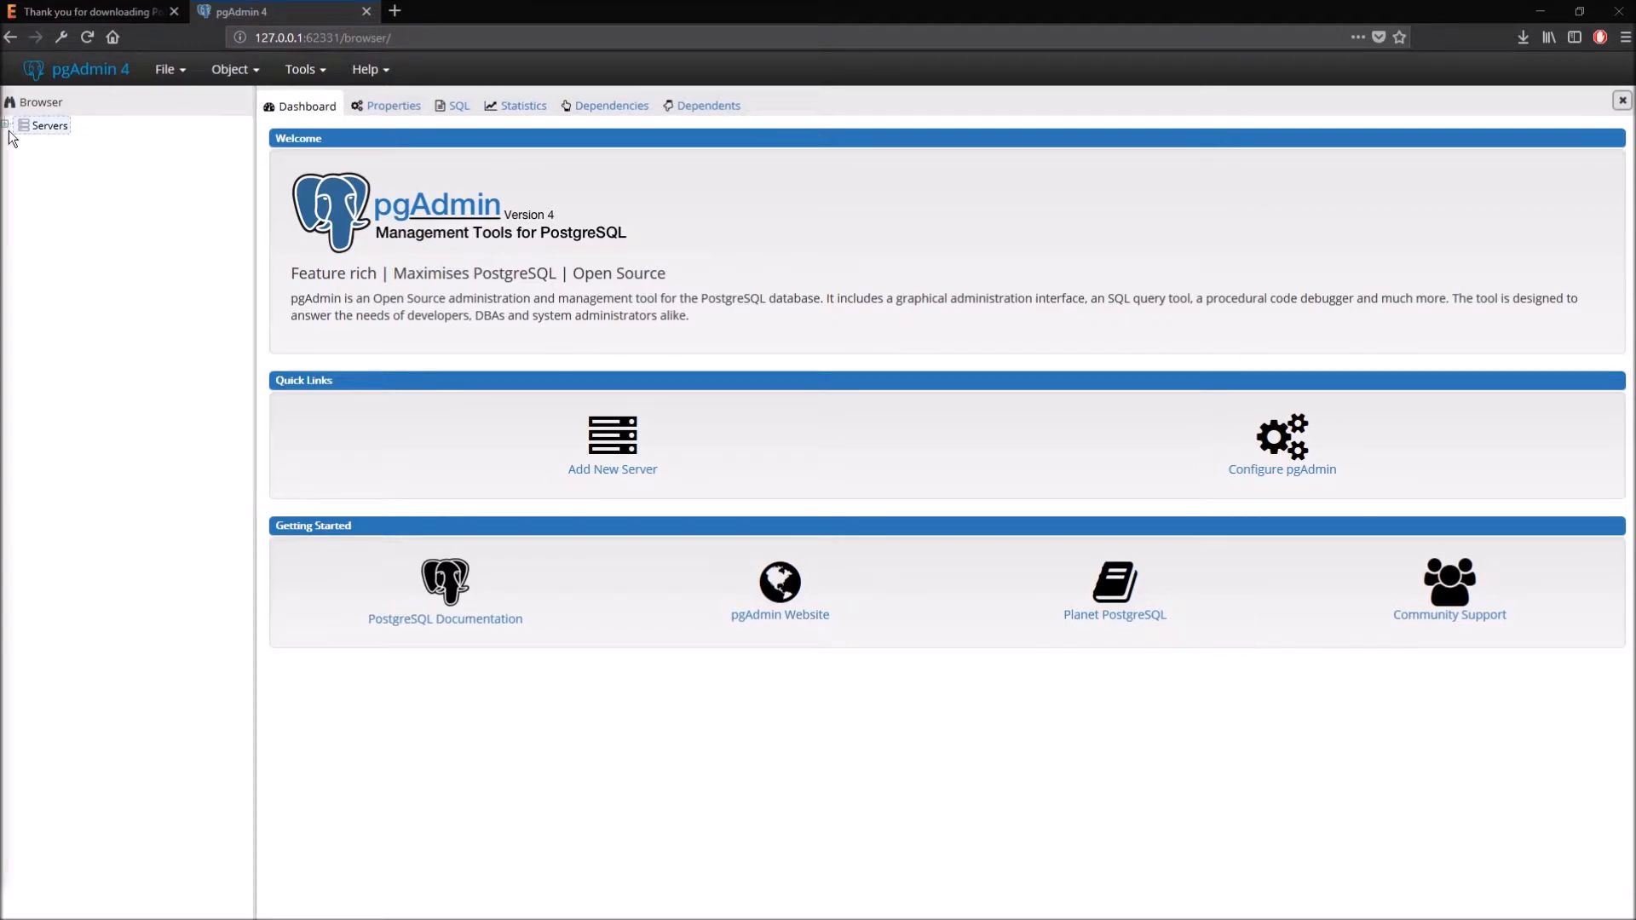
{"action": "left_click", "coordinate": [5, 126]}
{"action": "left_click", "coordinate": [73, 145]}
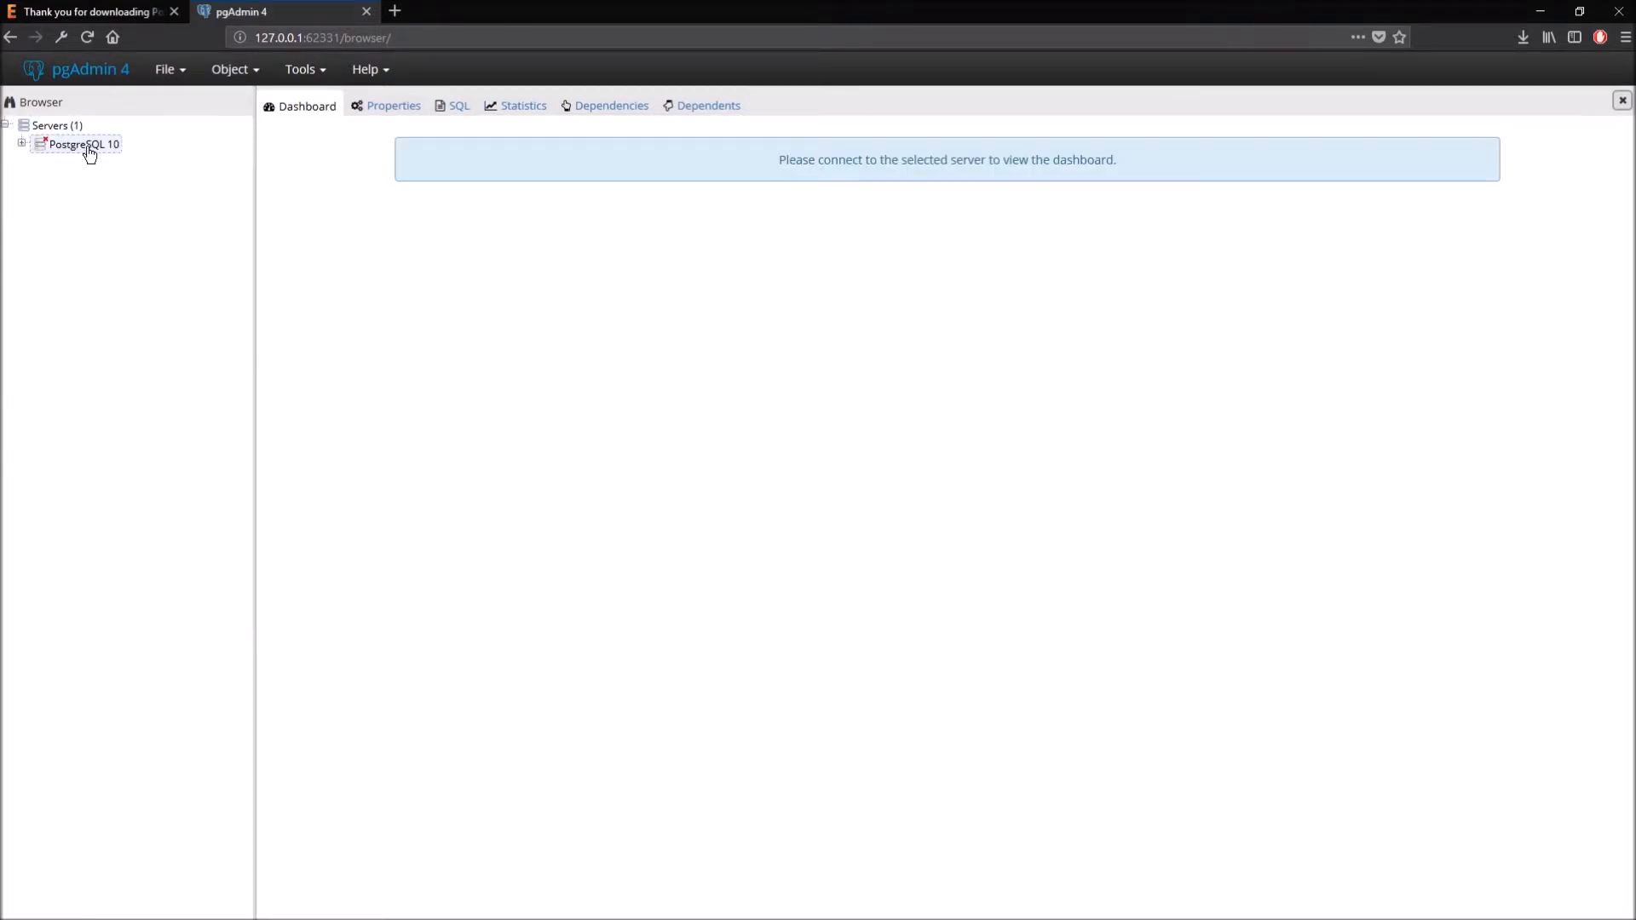
{"action": "double_click", "coordinate": [85, 145]}
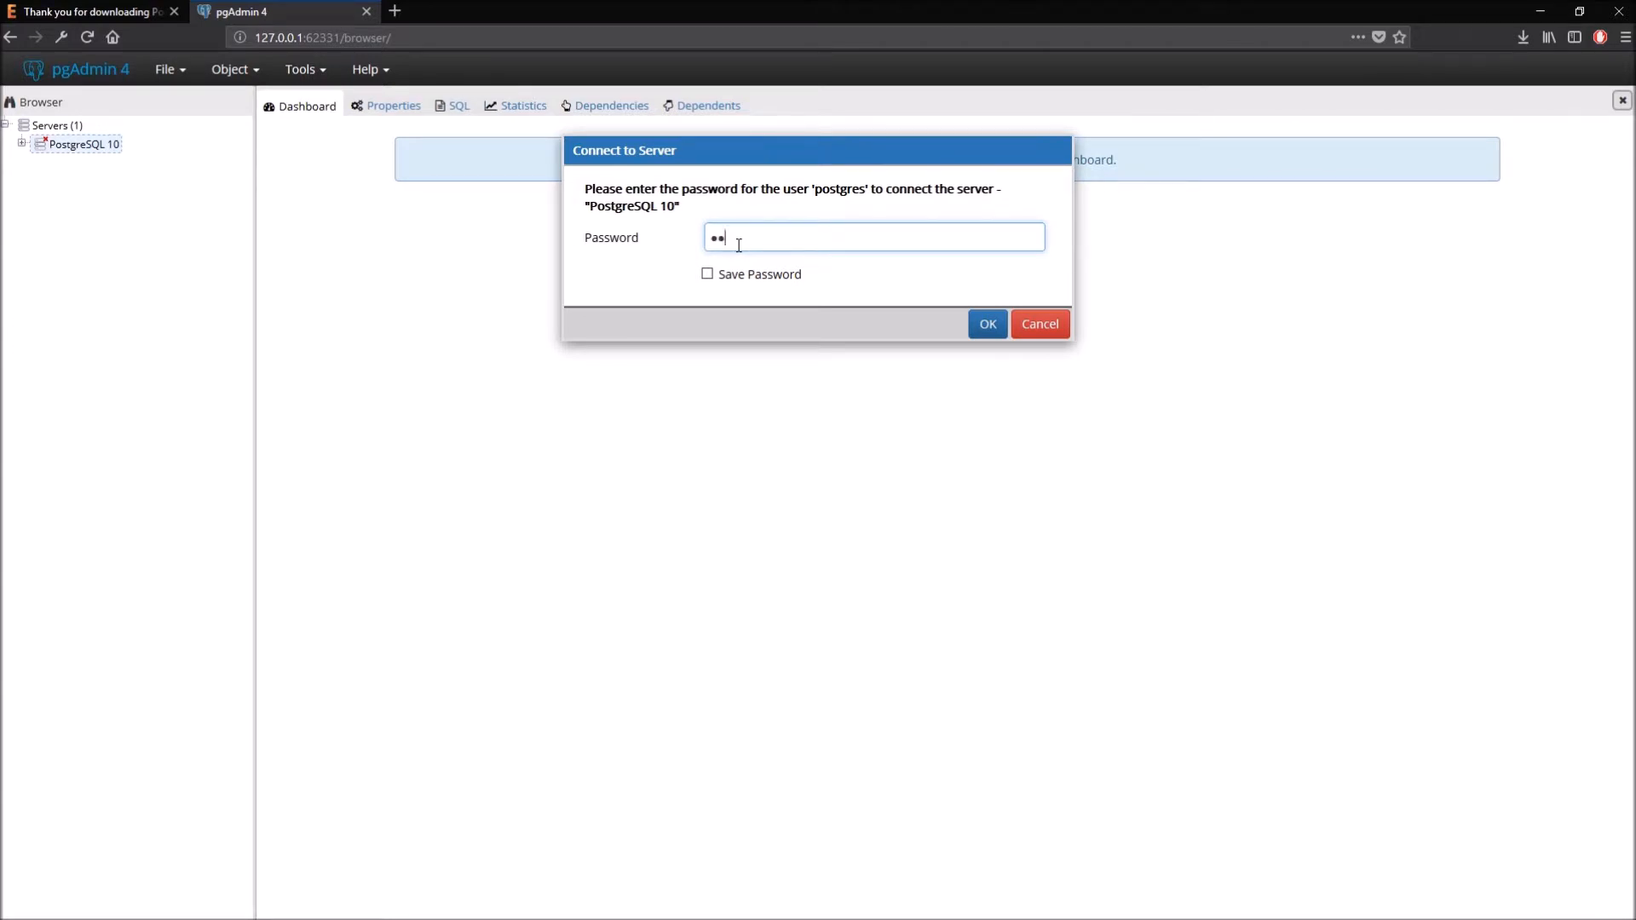
- Submit the password, then expand Databases and select the postgres database
{"action": "key", "text": "Return"}
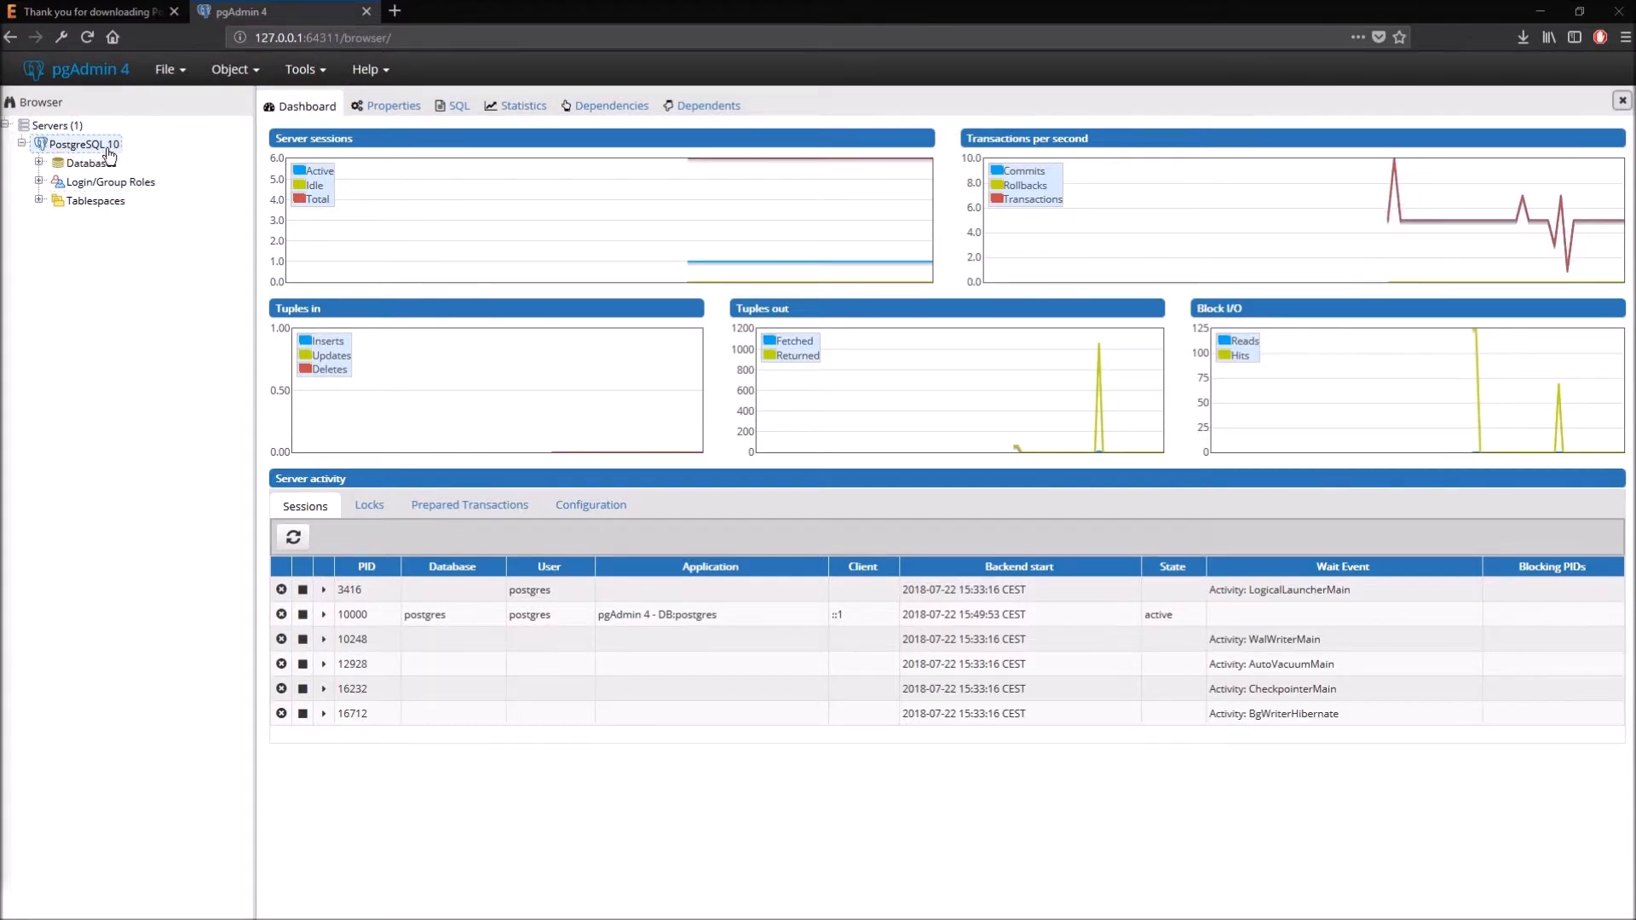
{"action": "left_click", "coordinate": [39, 162]}
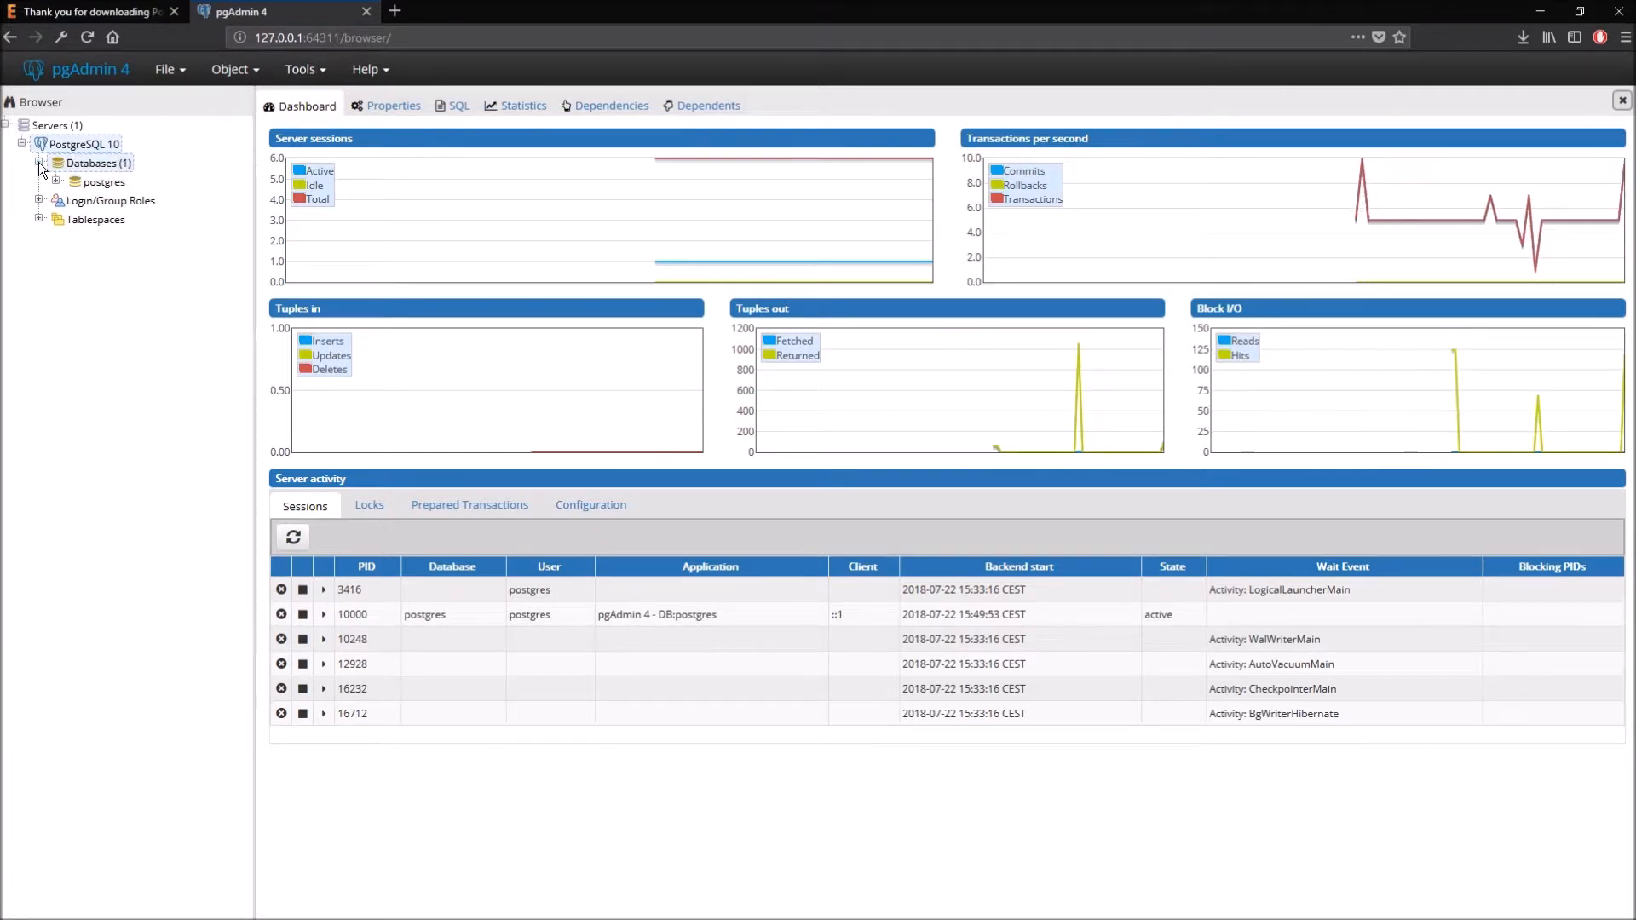
{"action": "left_click", "coordinate": [82, 183]}
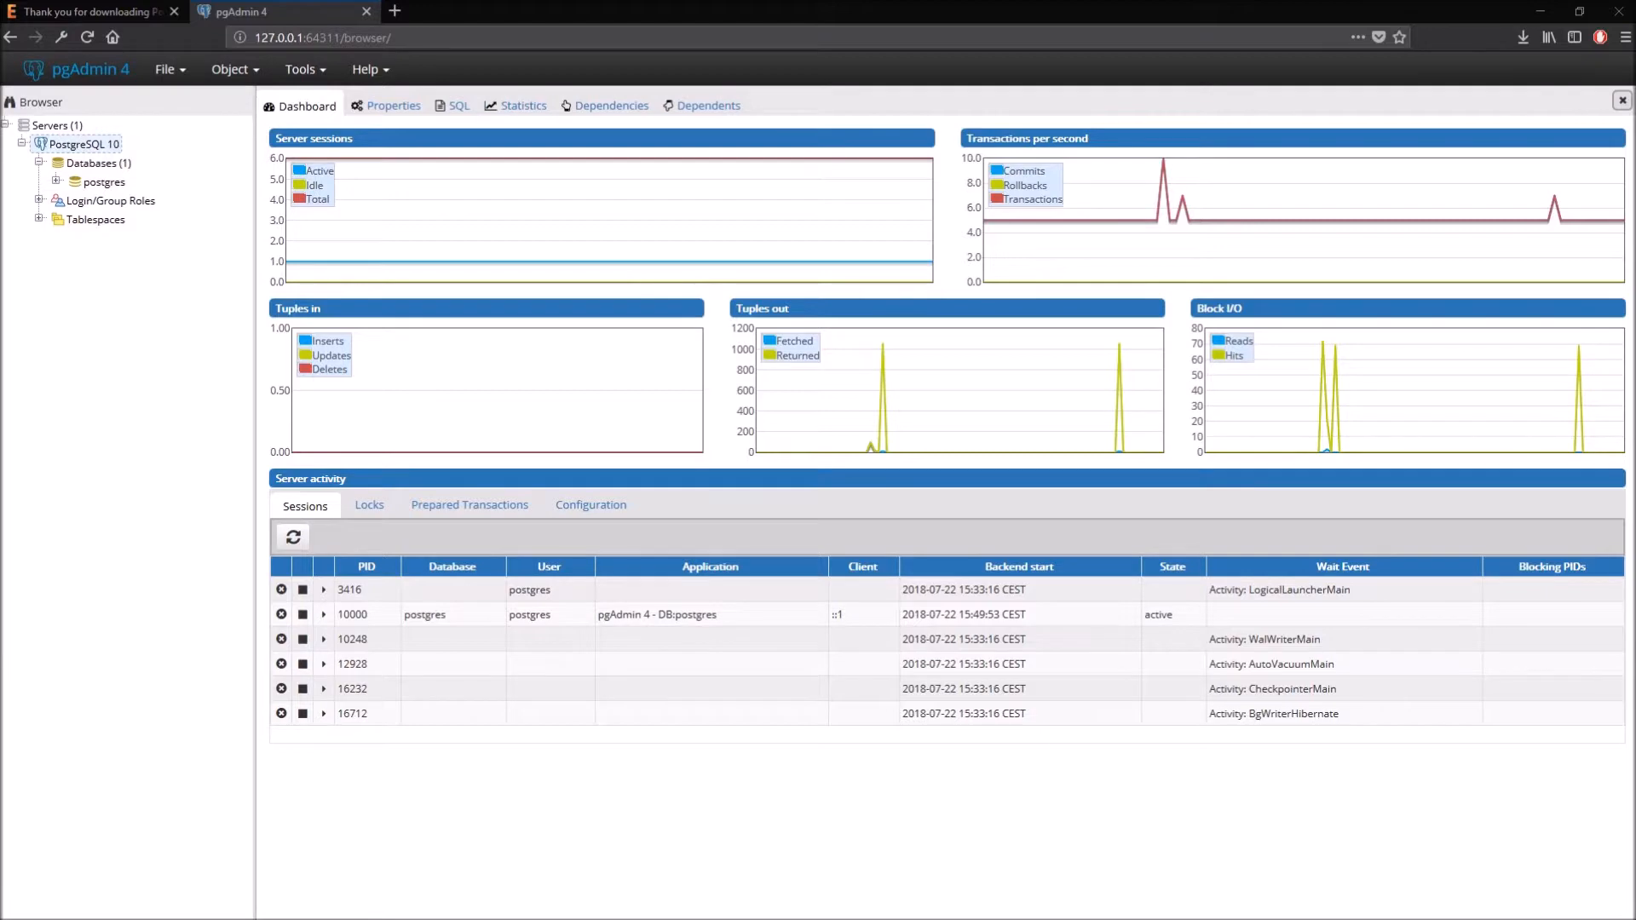
- Start a new database under Databases and name it university
{"action": "right_click", "coordinate": [104, 167]}
{"action": "mouse_move", "coordinate": [132, 183]}
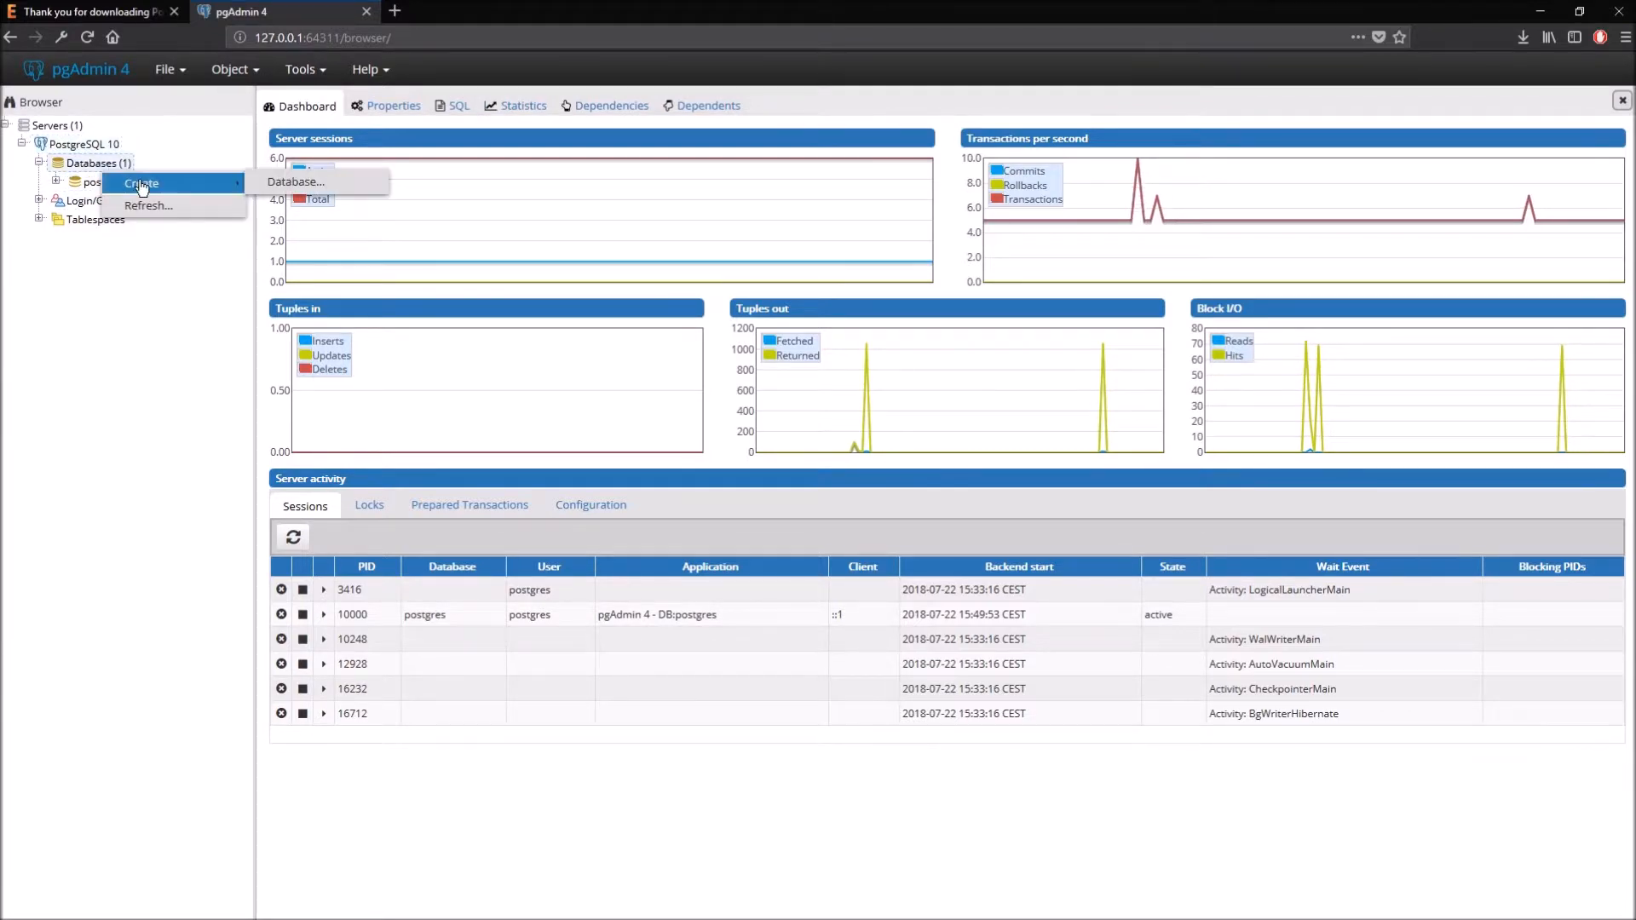
{"action": "left_click", "coordinate": [294, 182]}
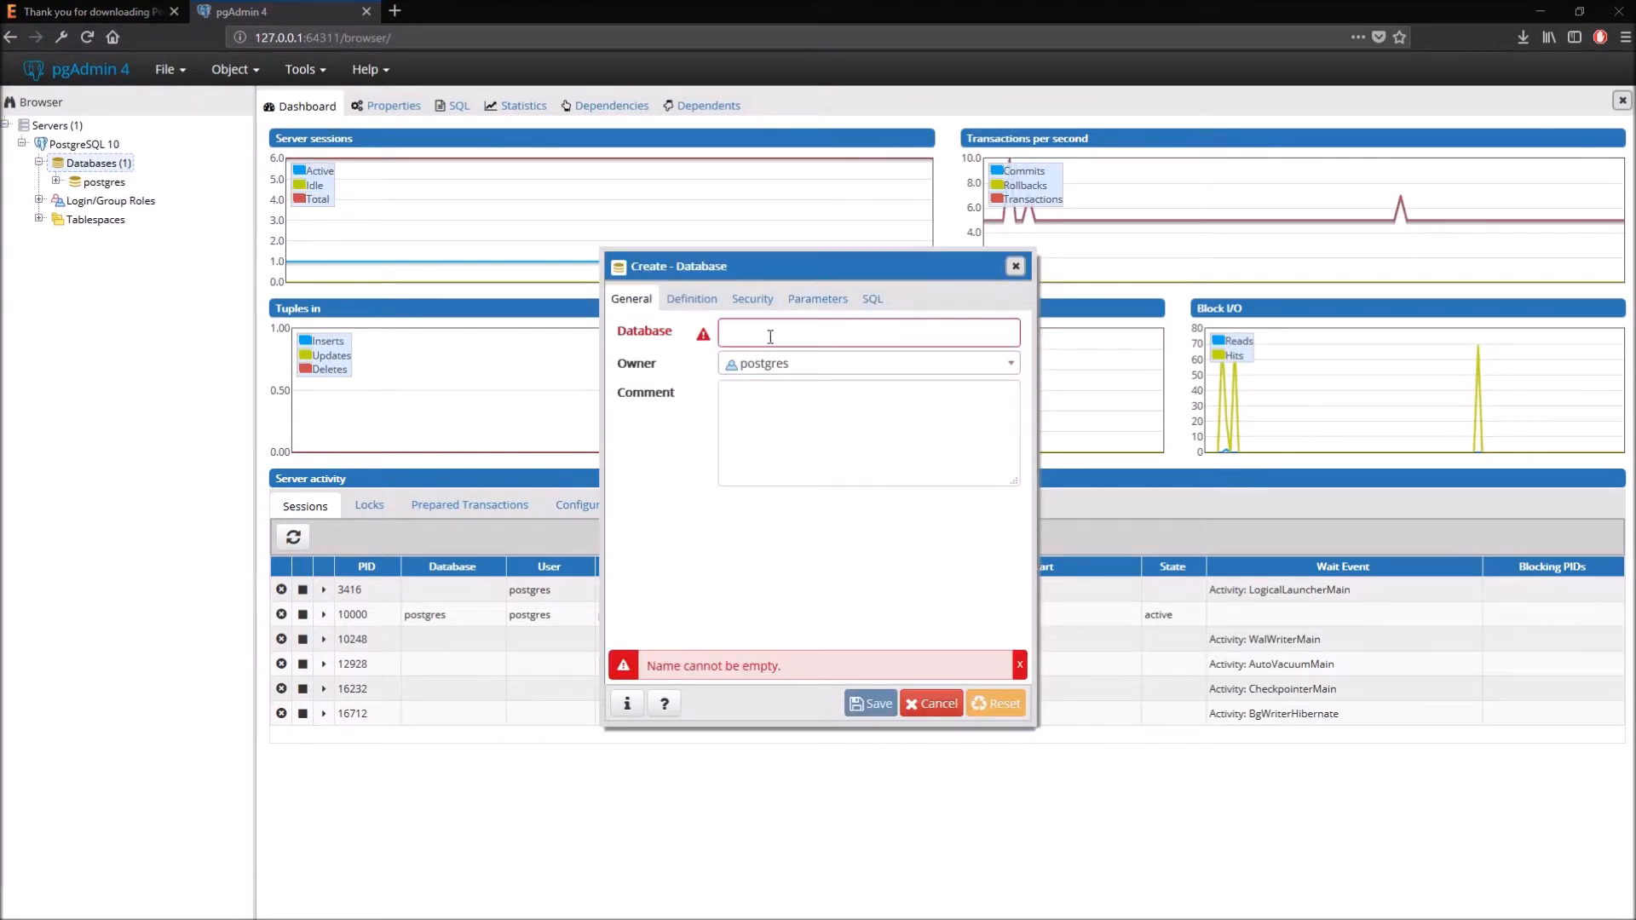
{"action": "left_click", "coordinate": [726, 332]}
{"action": "type", "text": "un"}
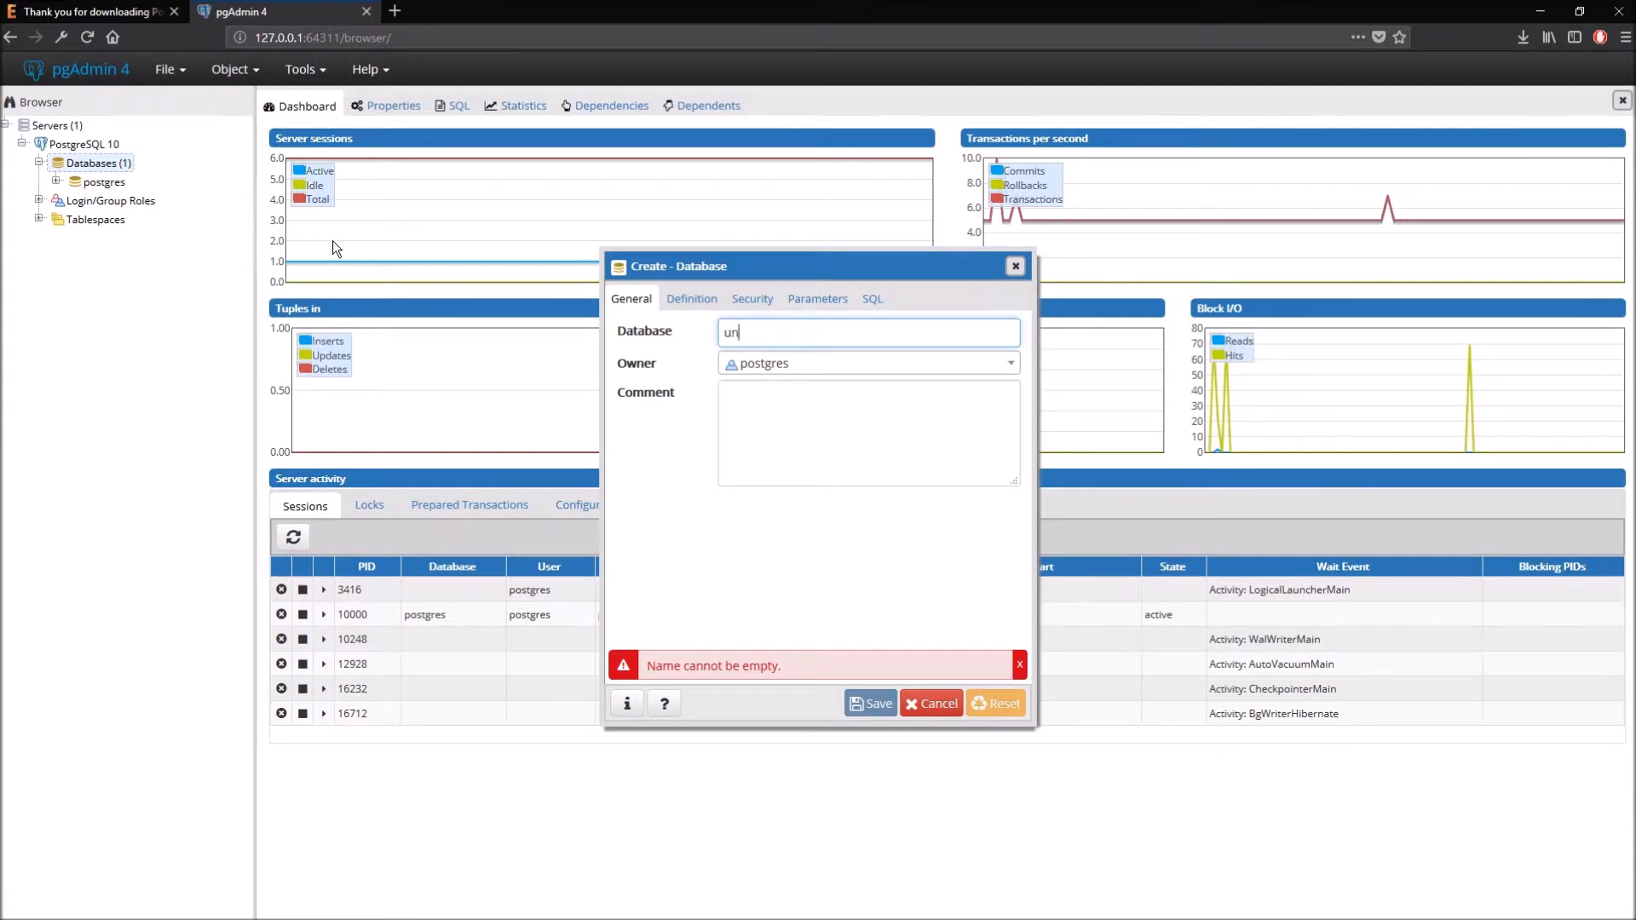
{"action": "type", "text": "icie"}
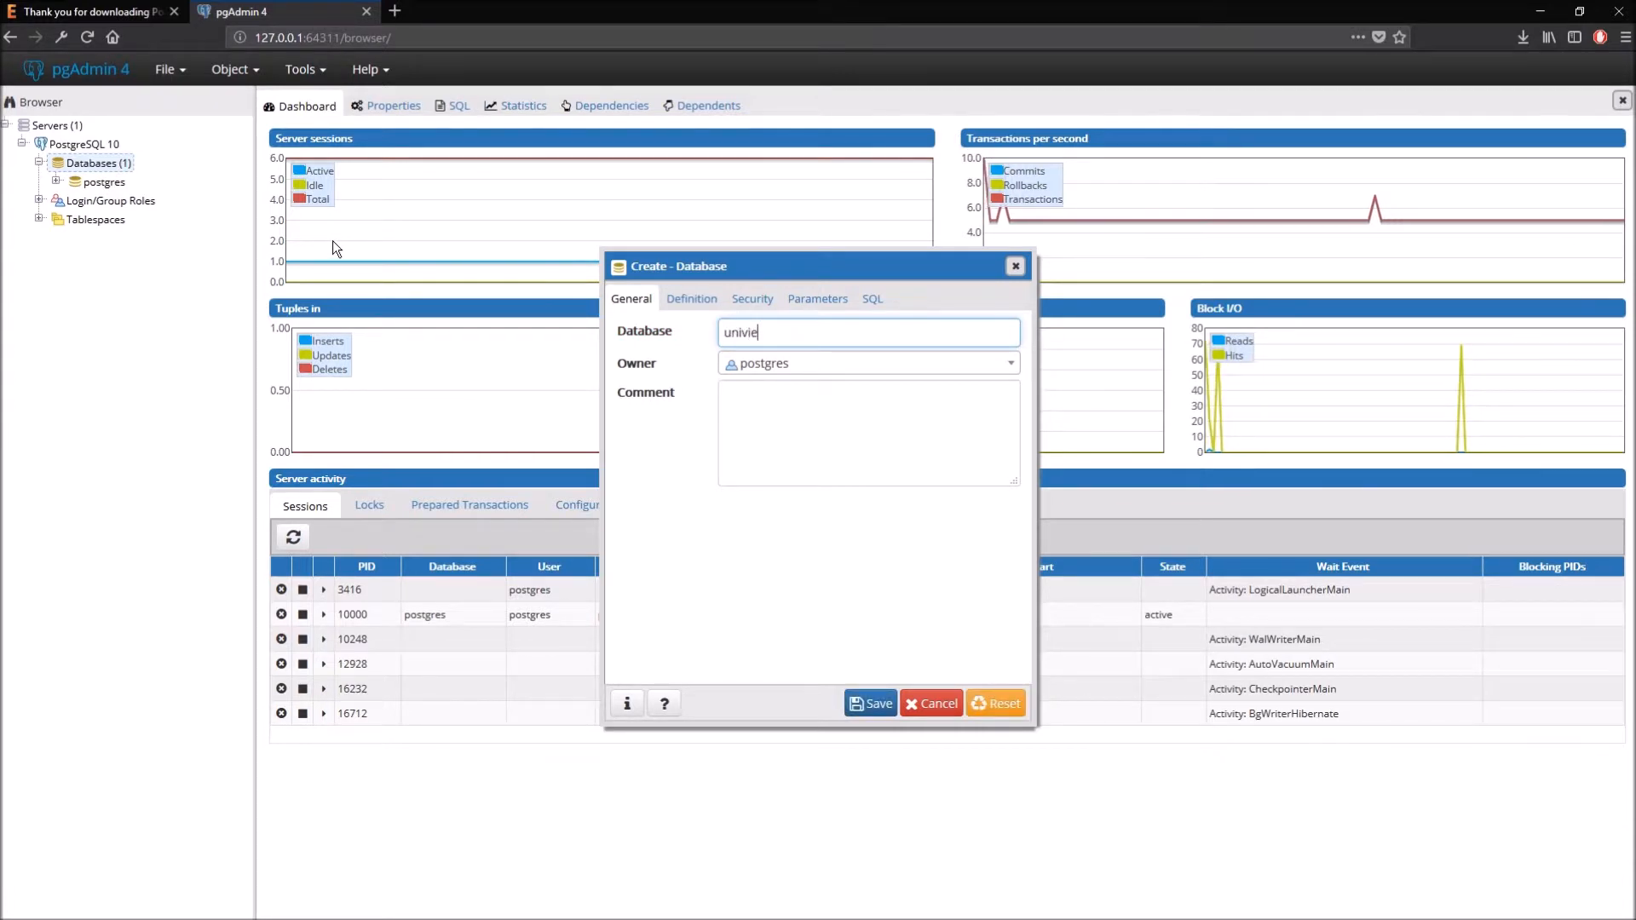
{"action": "key", "text": "BackSpace"}
{"action": "key", "text": "BackSpace"}
{"action": "type", "text": "ersity"}
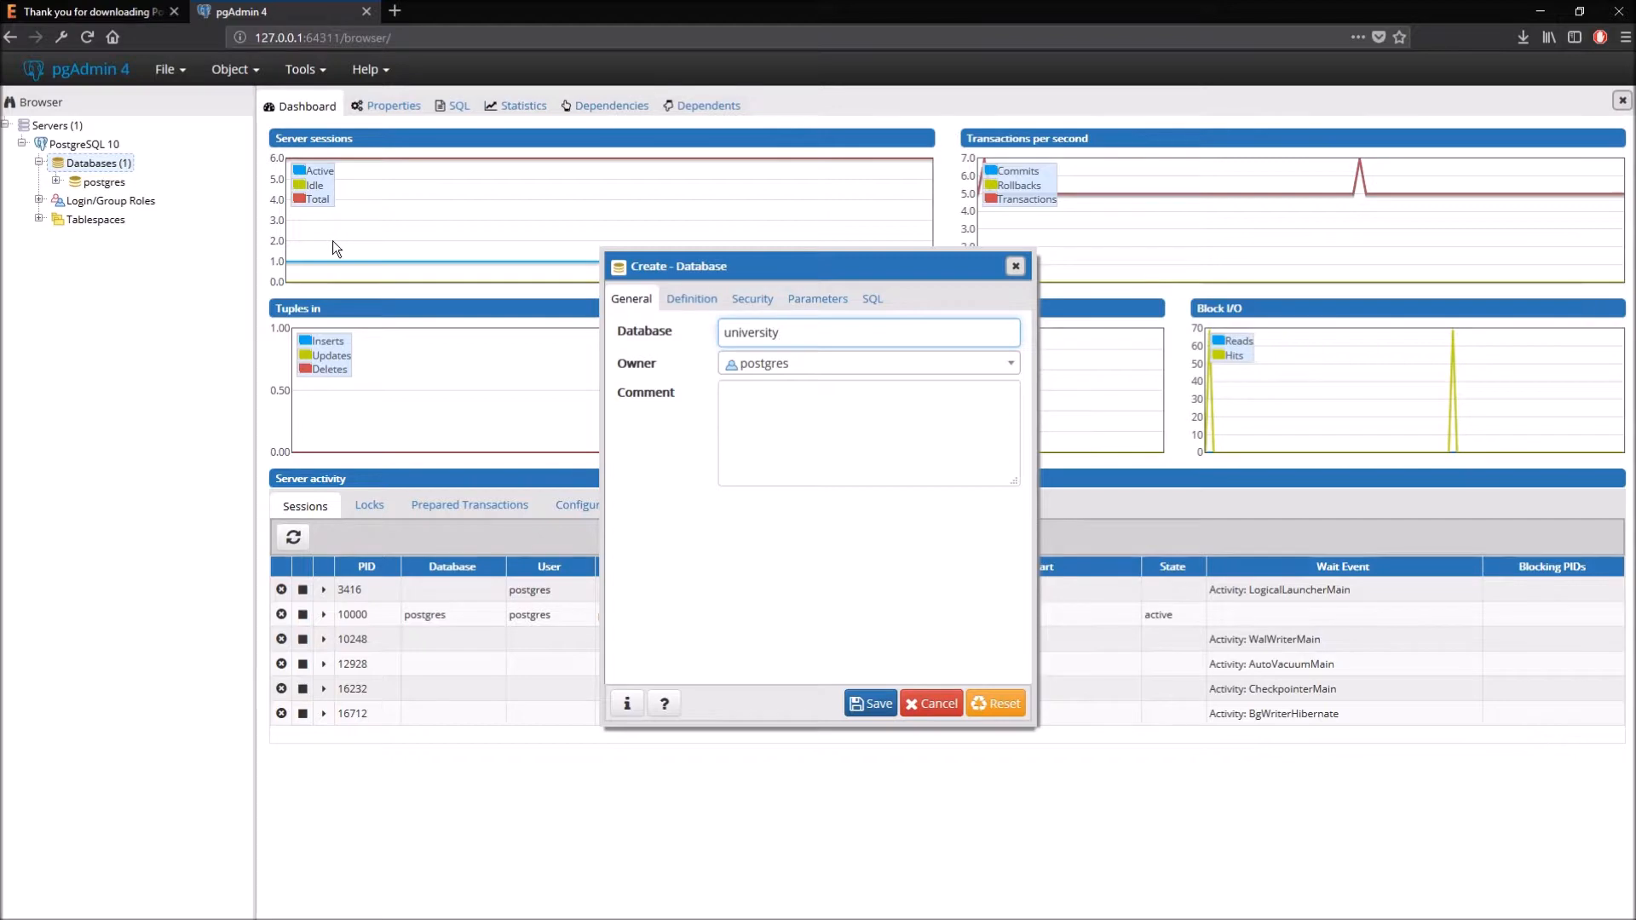
- Review the database's definition, security, parameters and generated CREATE DATABASE SQL, then save it
{"action": "left_click", "coordinate": [707, 305]}
{"action": "left_click", "coordinate": [747, 300]}
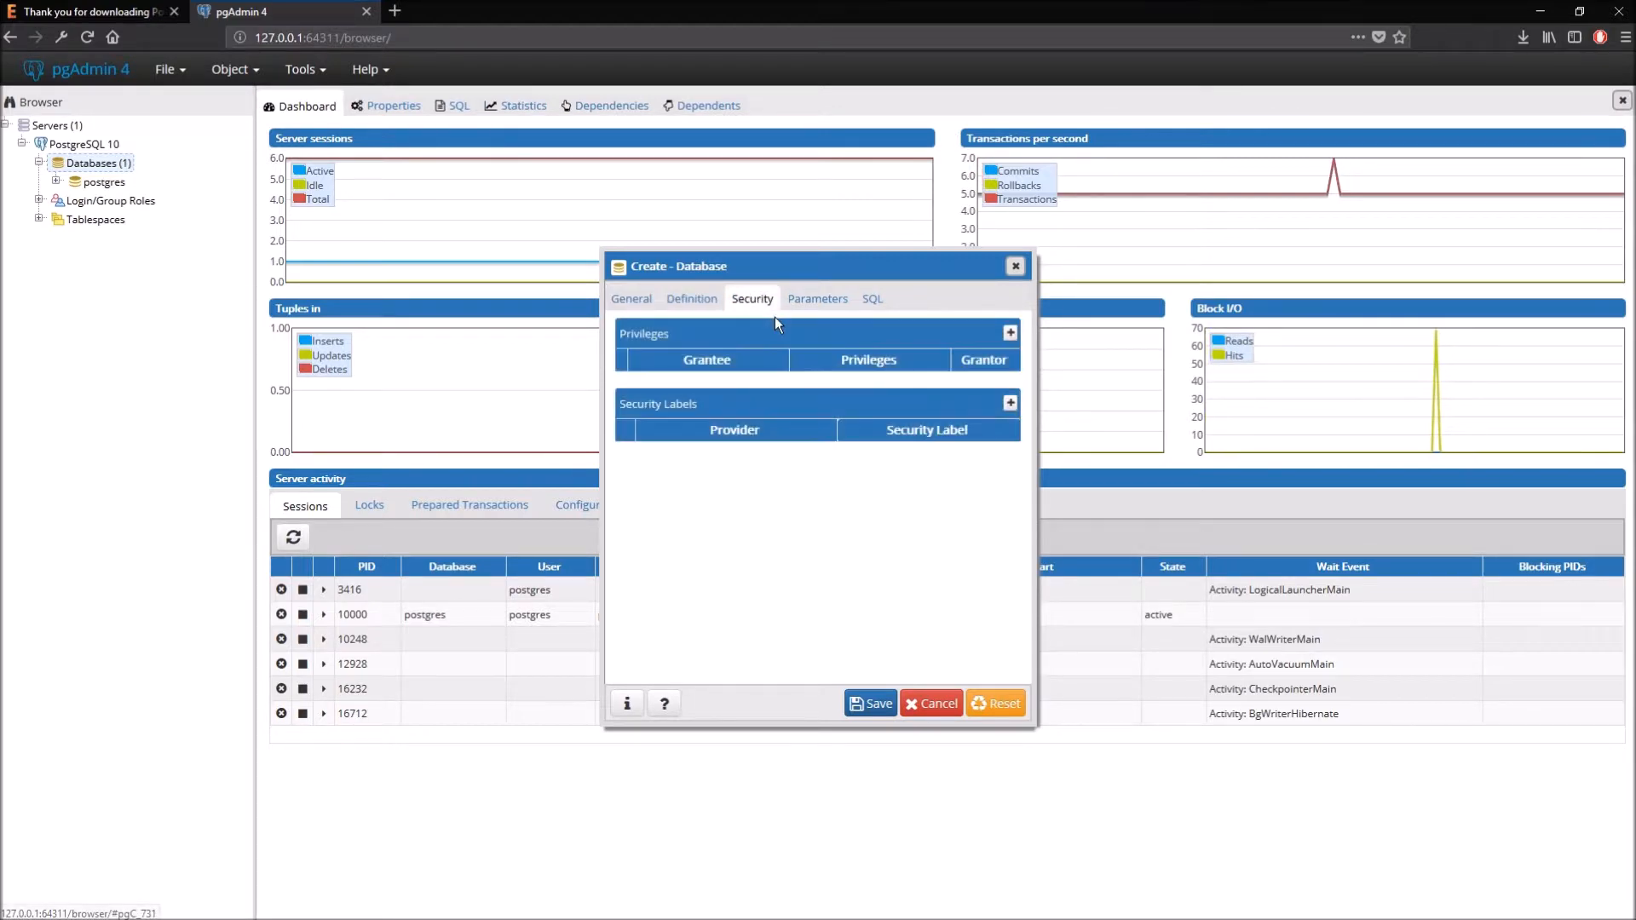
{"action": "left_click", "coordinate": [810, 300]}
{"action": "left_click", "coordinate": [870, 300]}
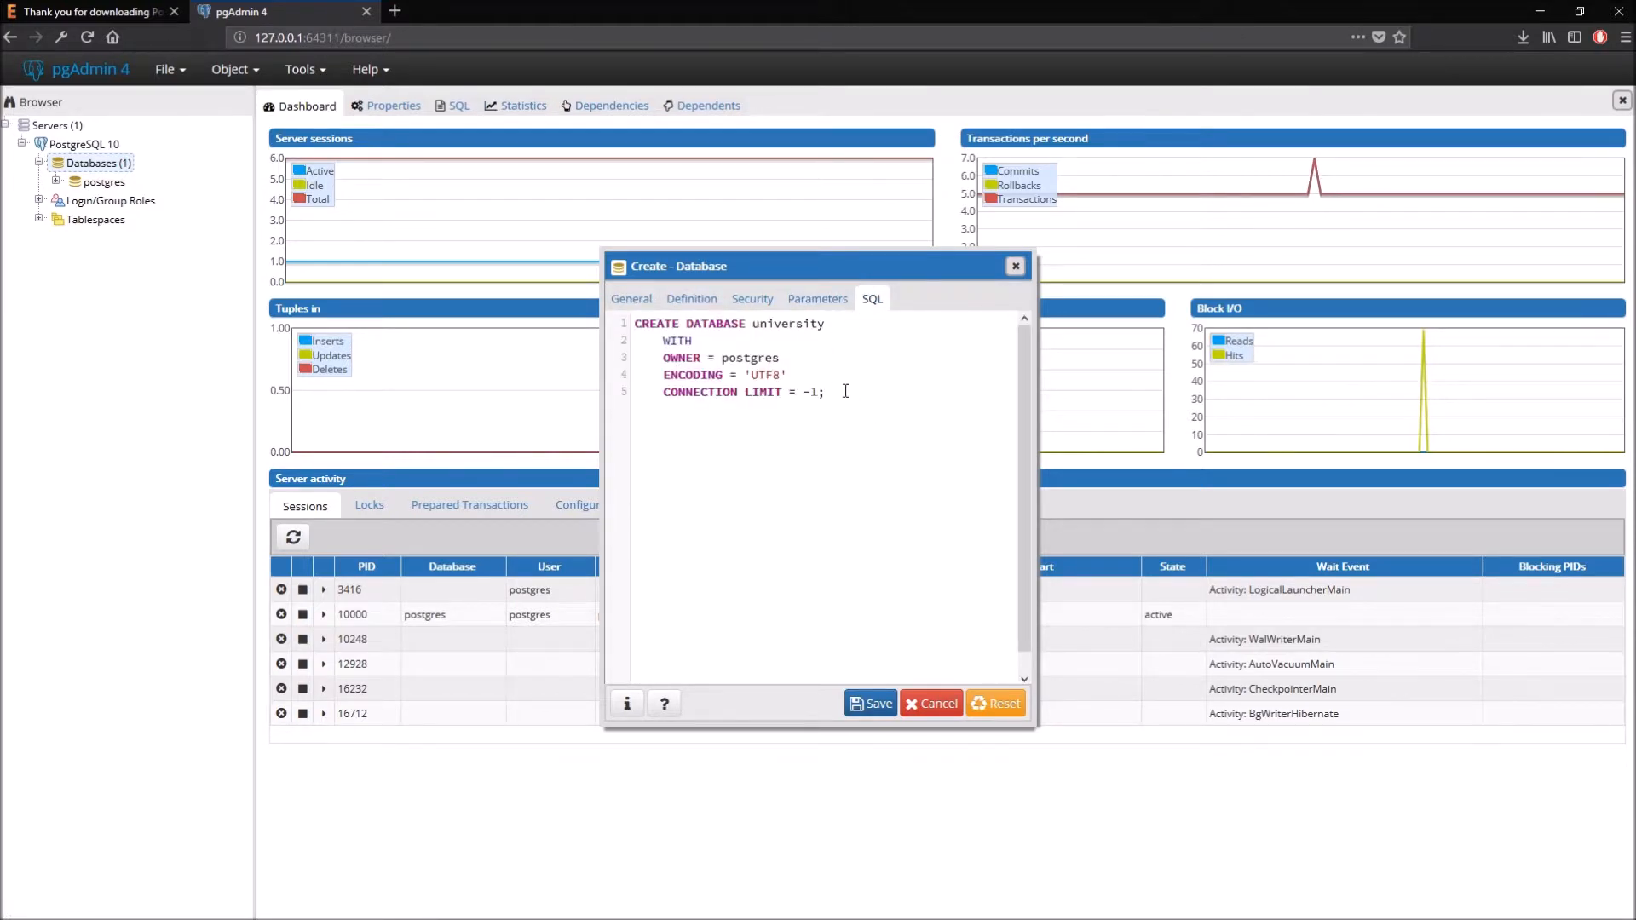
{"action": "left_click_drag", "start_coordinate": [848, 392], "coordinate": [618, 324]}
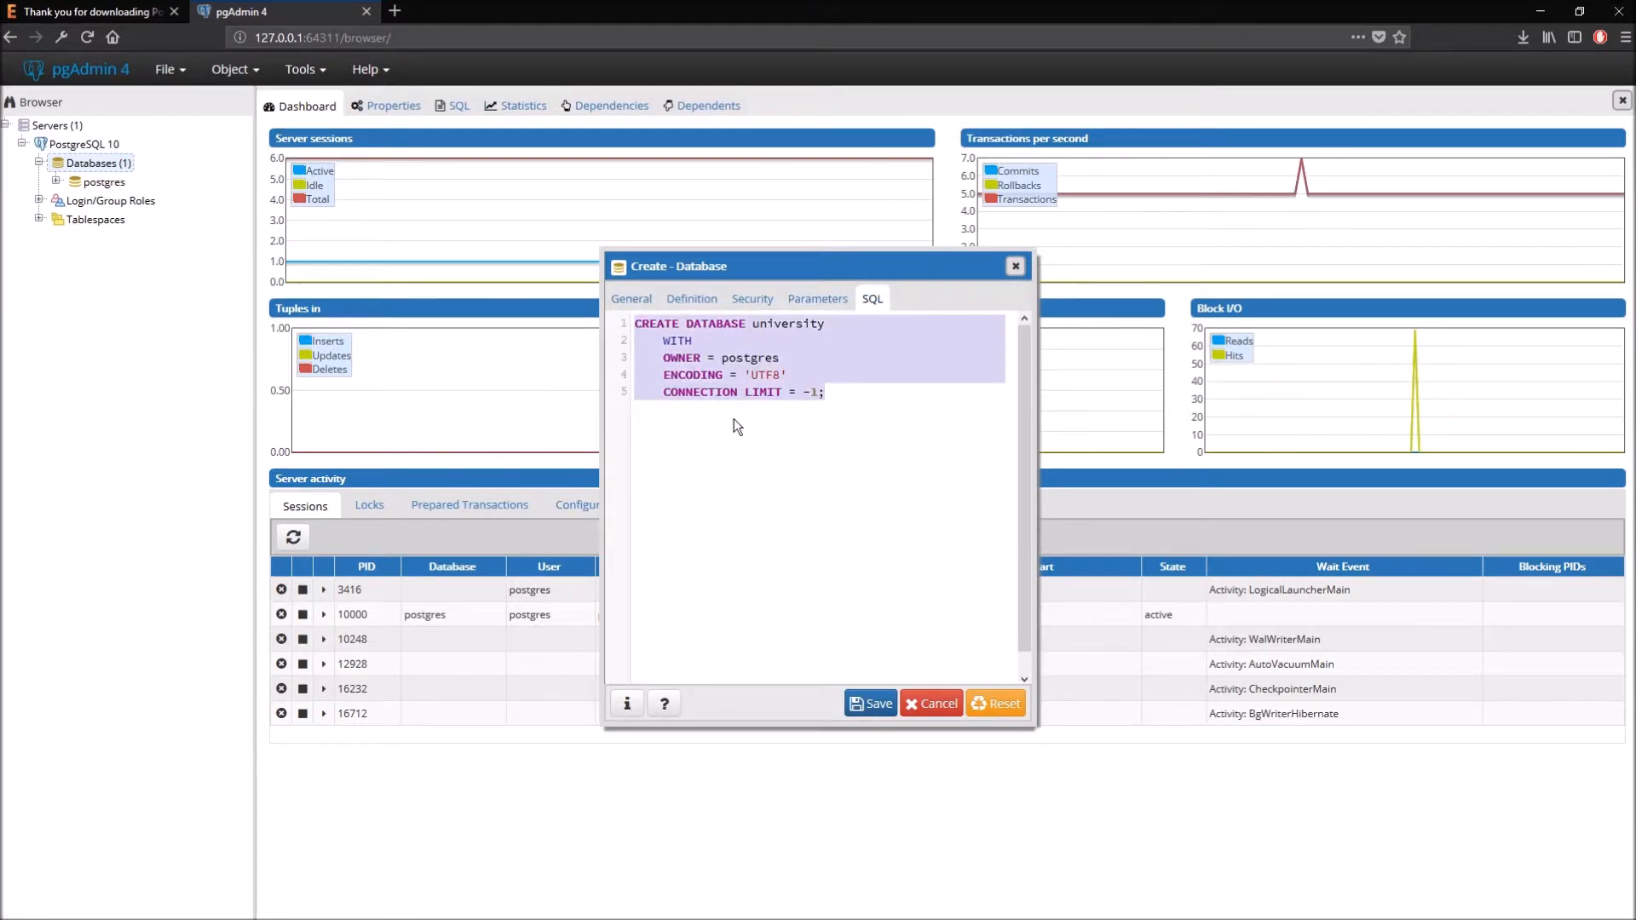
{"action": "left_click", "coordinate": [780, 411]}
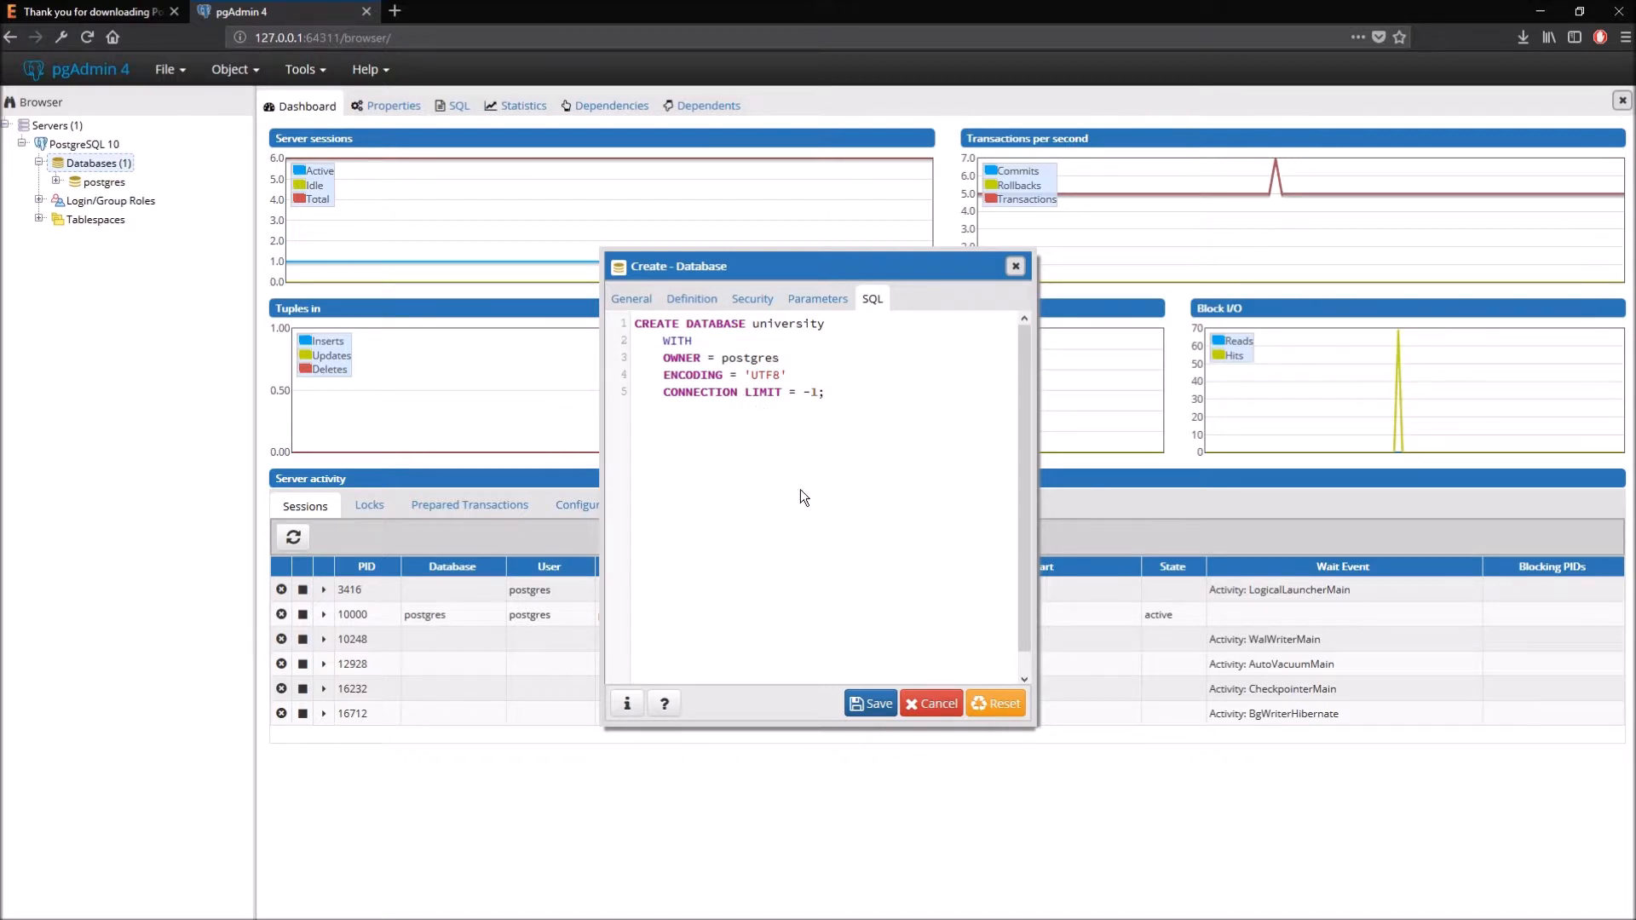
{"action": "left_click", "coordinate": [871, 702]}
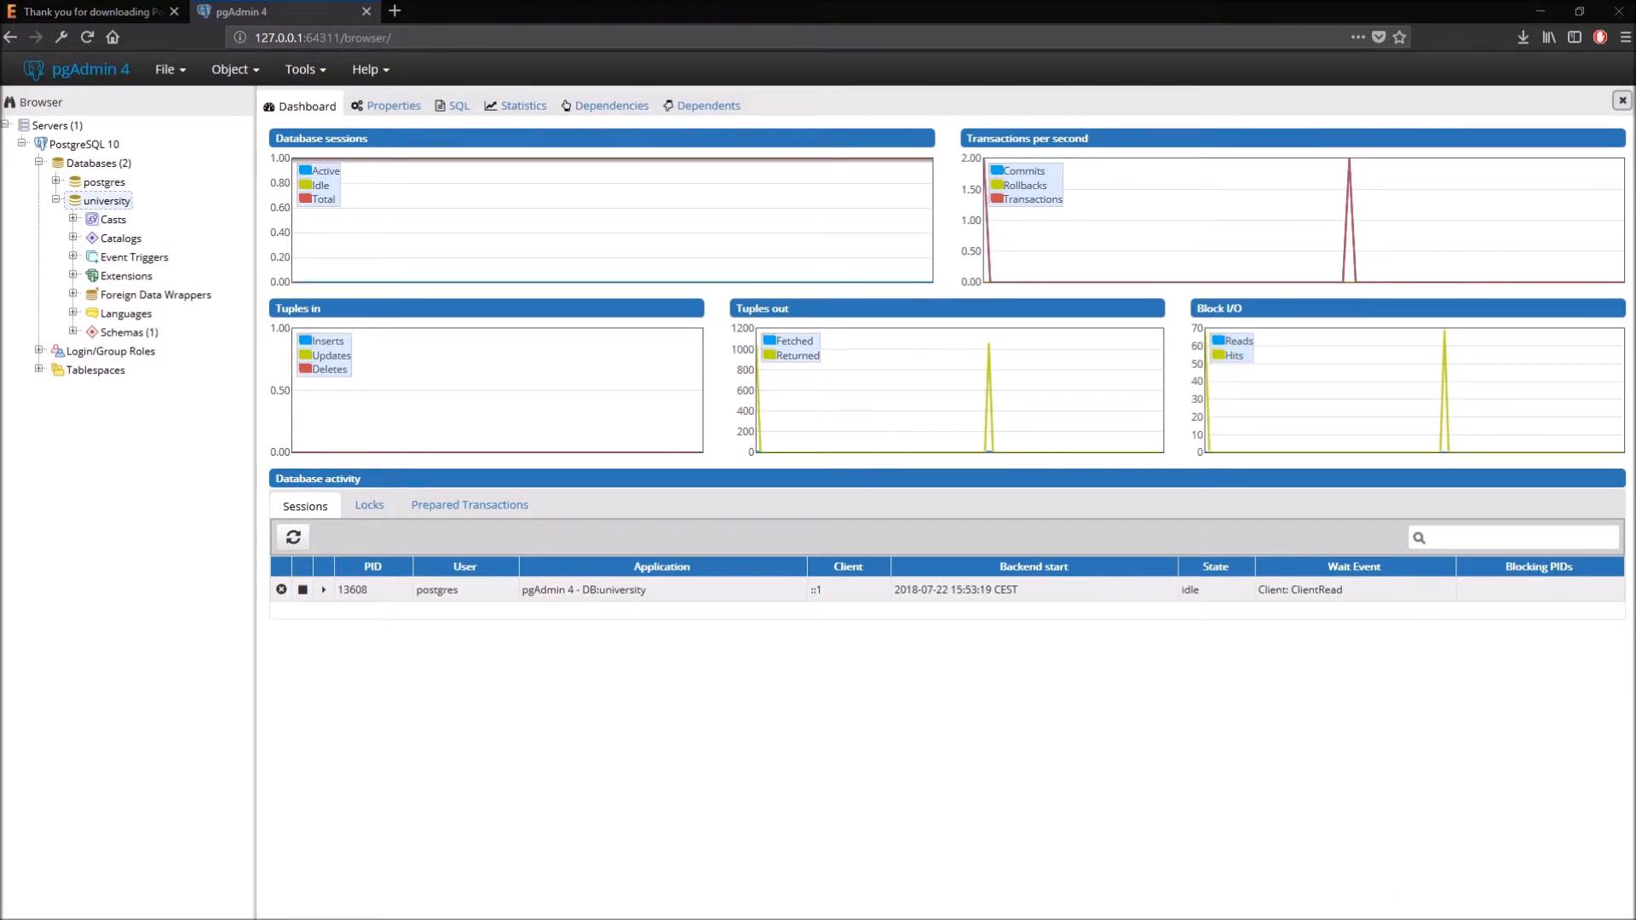
- Create a schema named community in university, checking its CREATE SCHEMA SQL before saving
{"action": "left_click", "coordinate": [74, 332]}
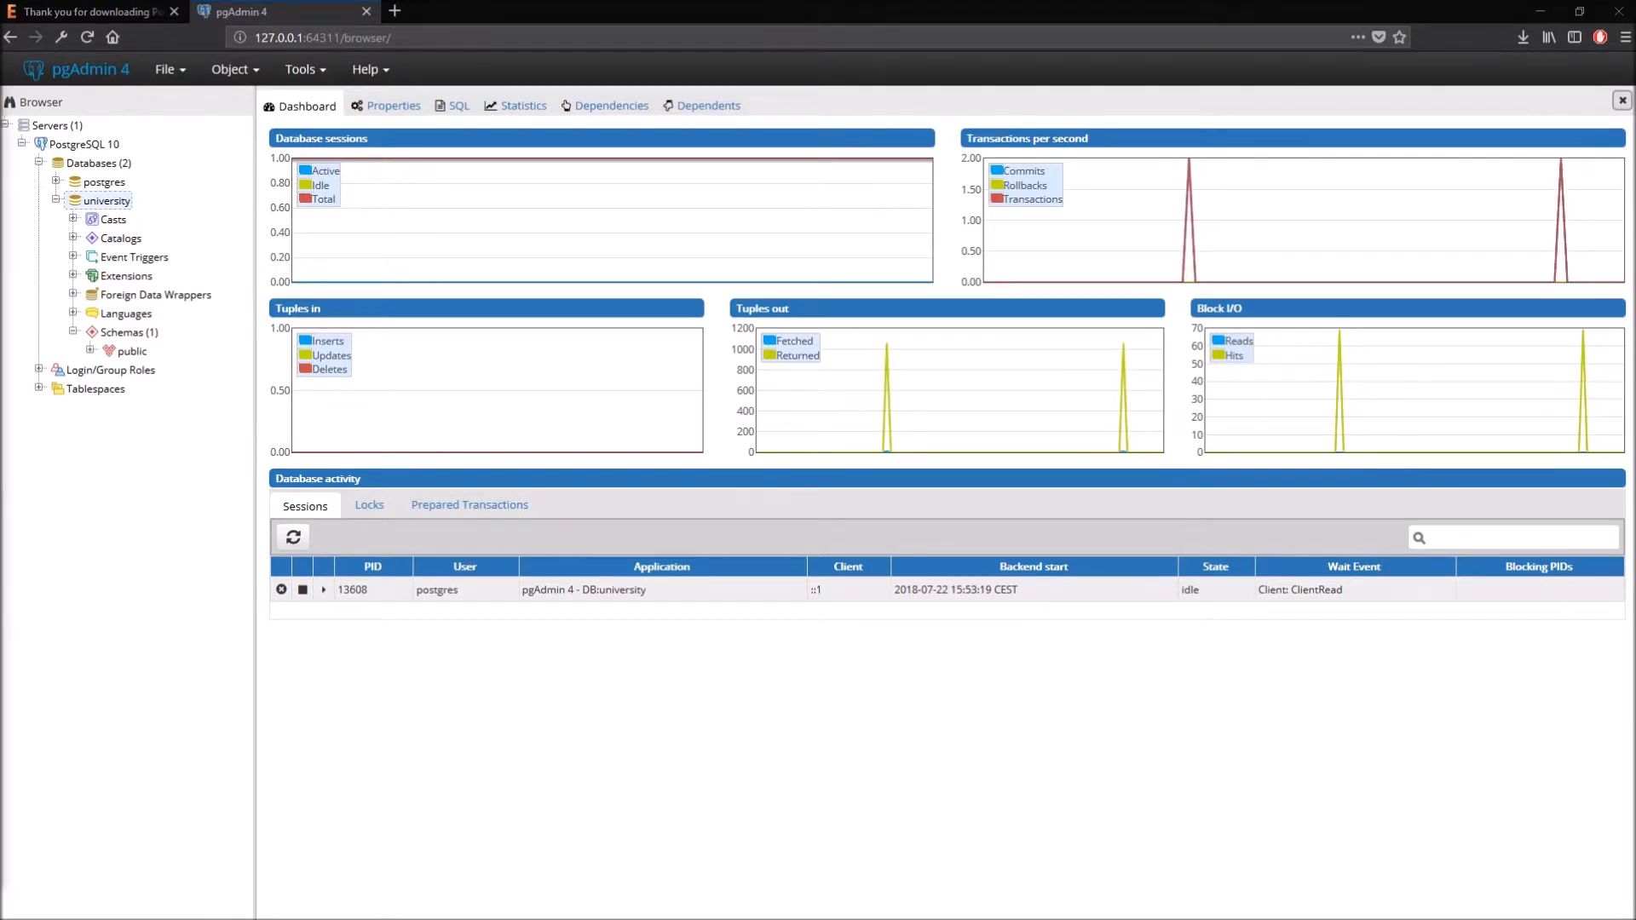
{"action": "right_click", "coordinate": [124, 334]}
{"action": "mouse_move", "coordinate": [177, 349]}
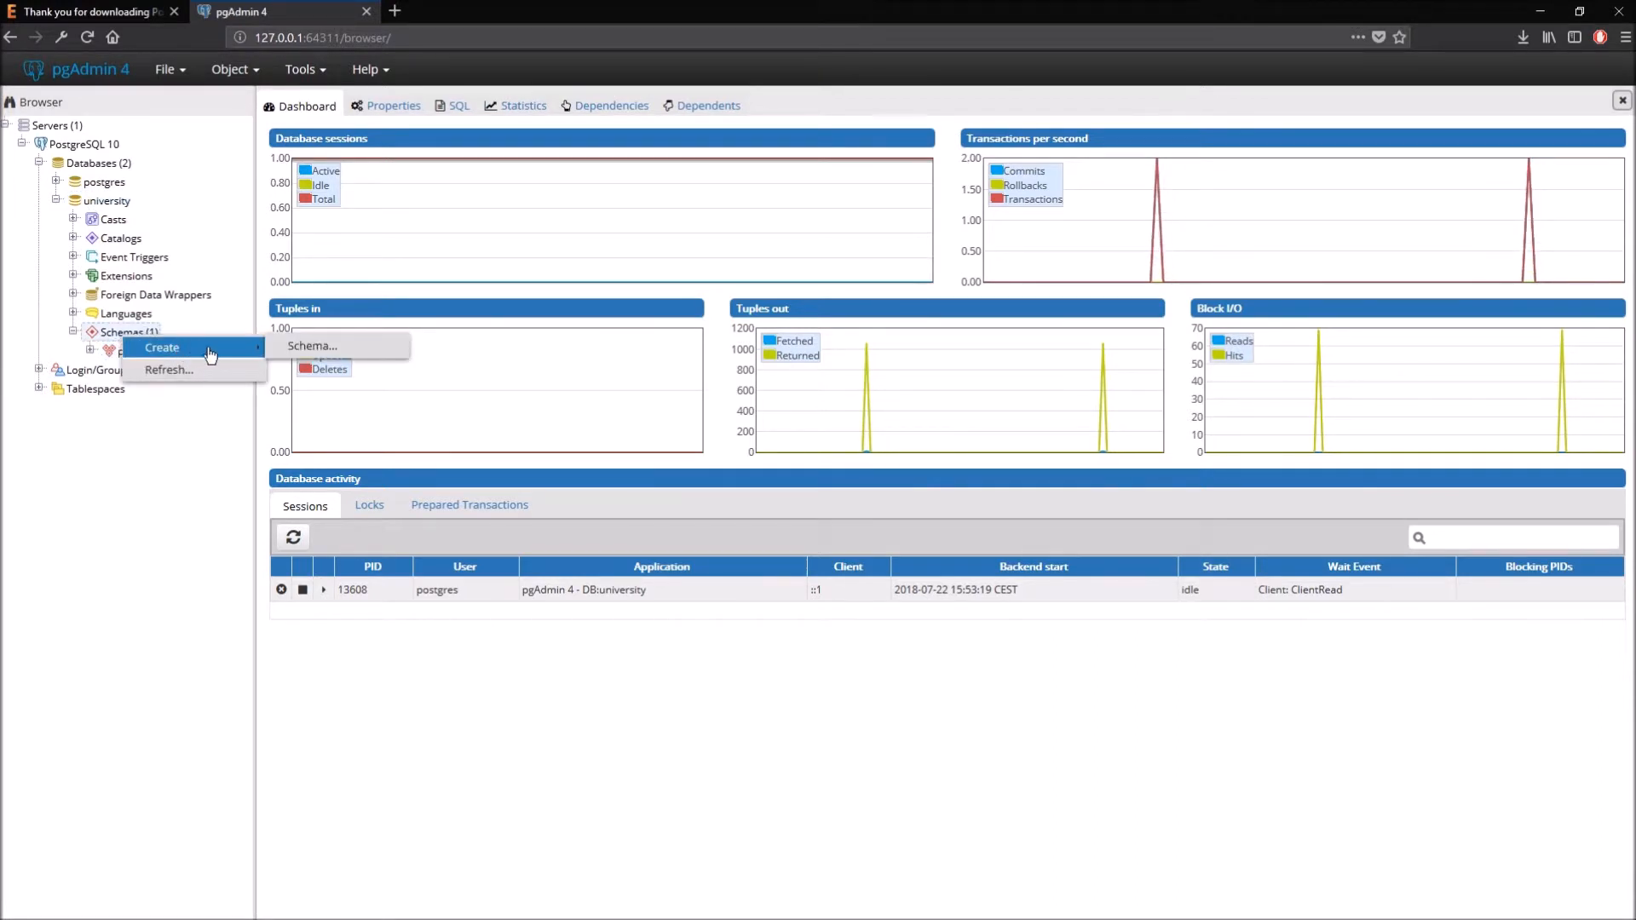
{"action": "left_click", "coordinate": [329, 347]}
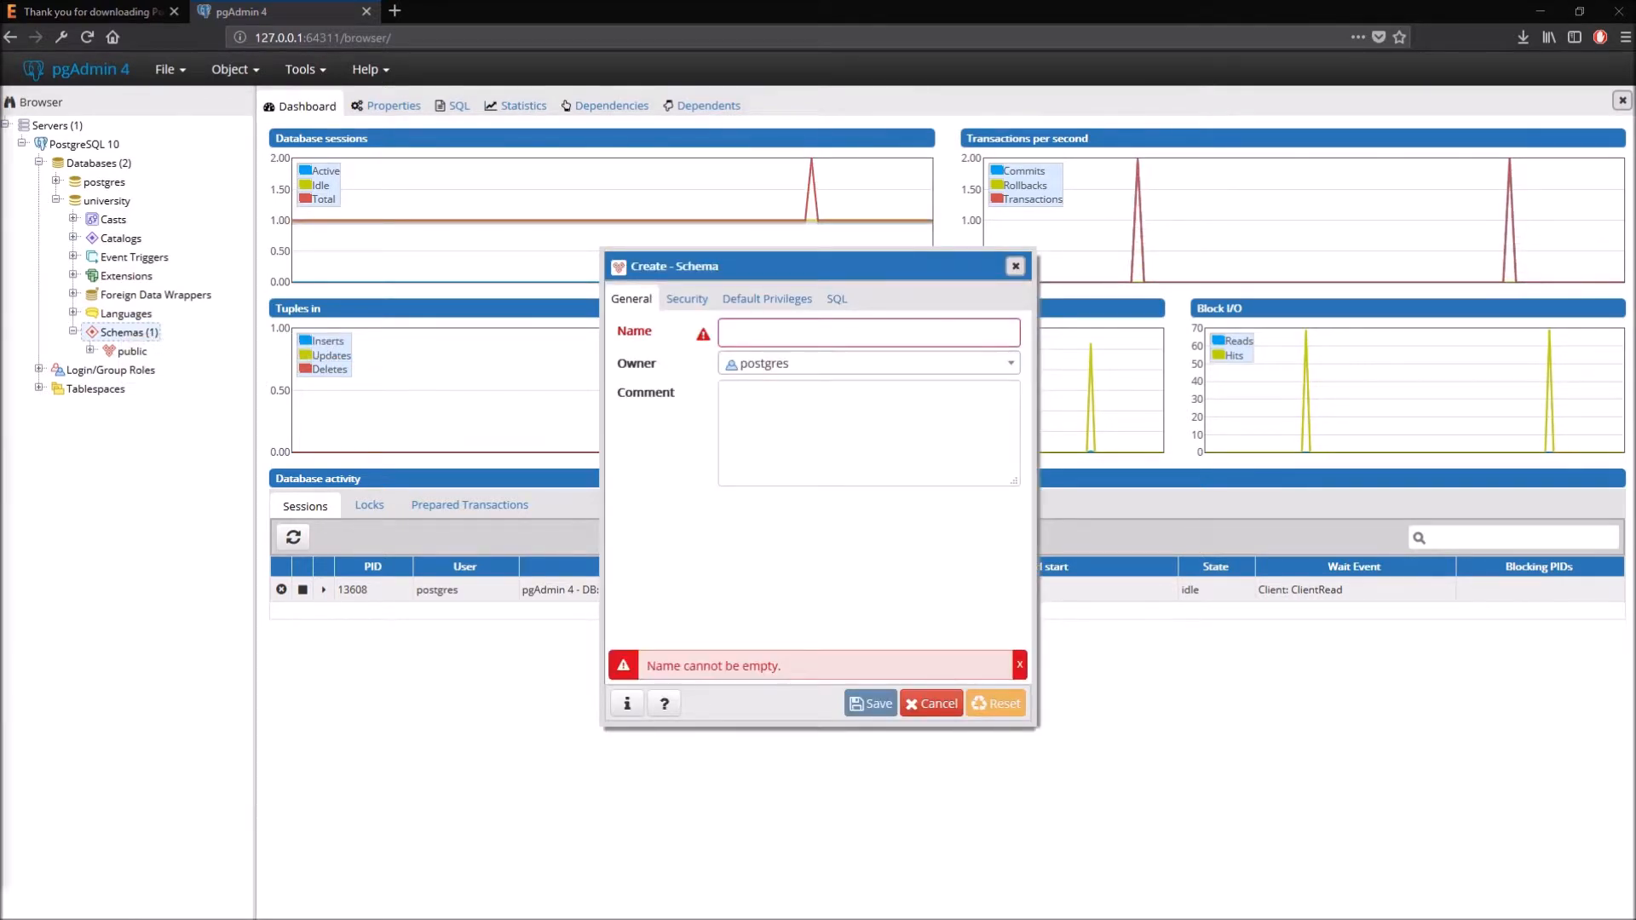
{"action": "left_click", "coordinate": [730, 334]}
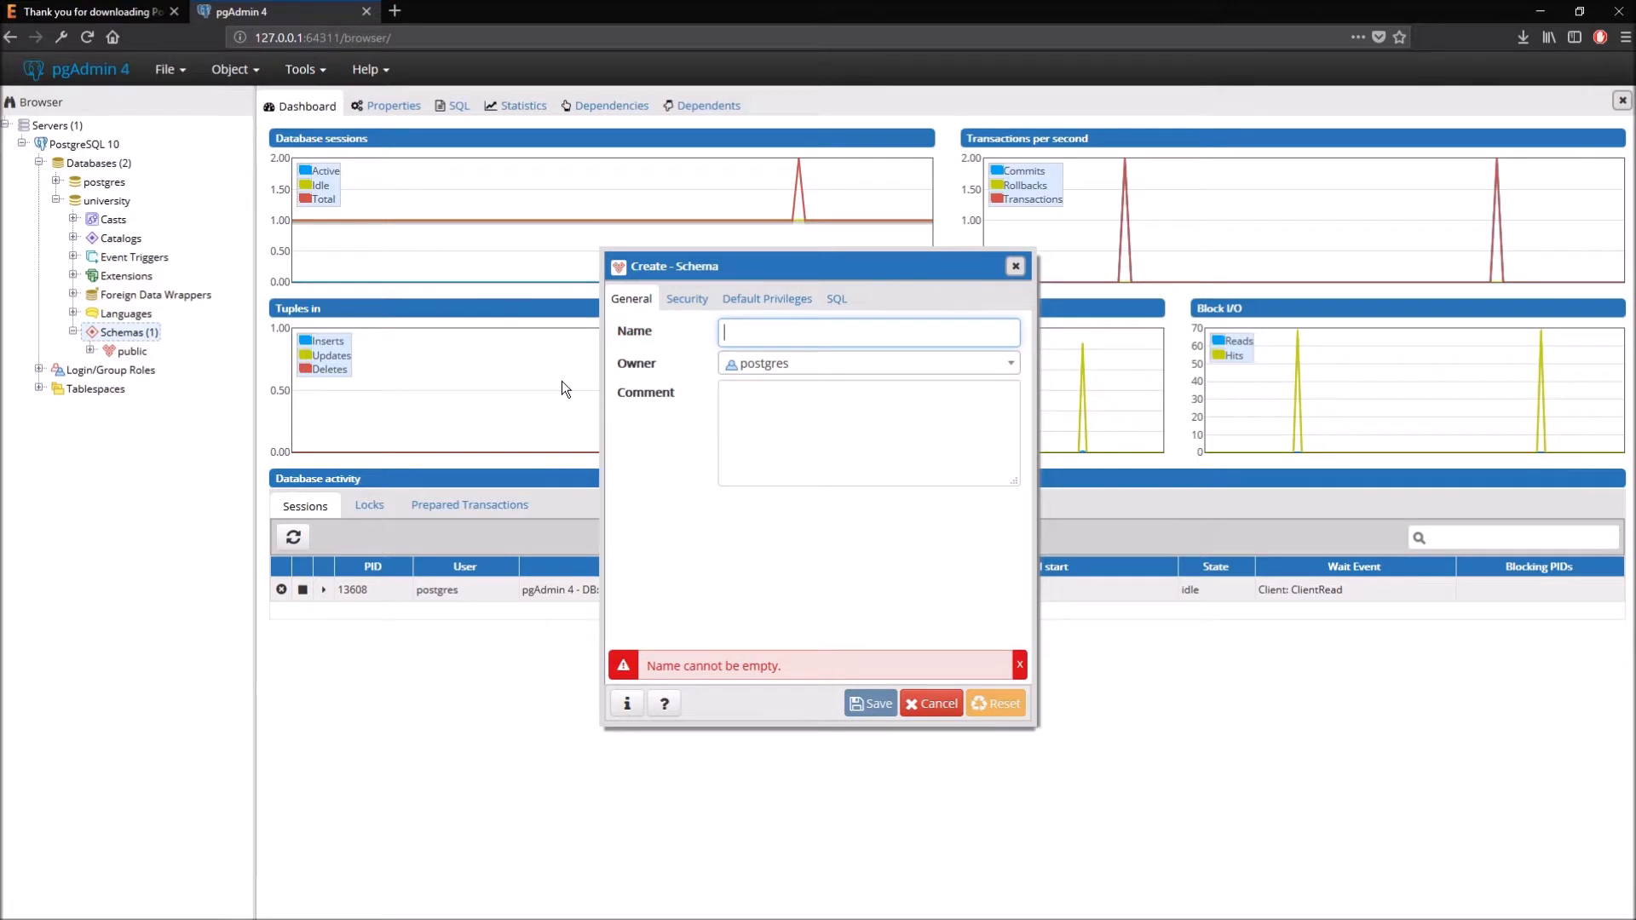
{"action": "type", "text": "commnu"}
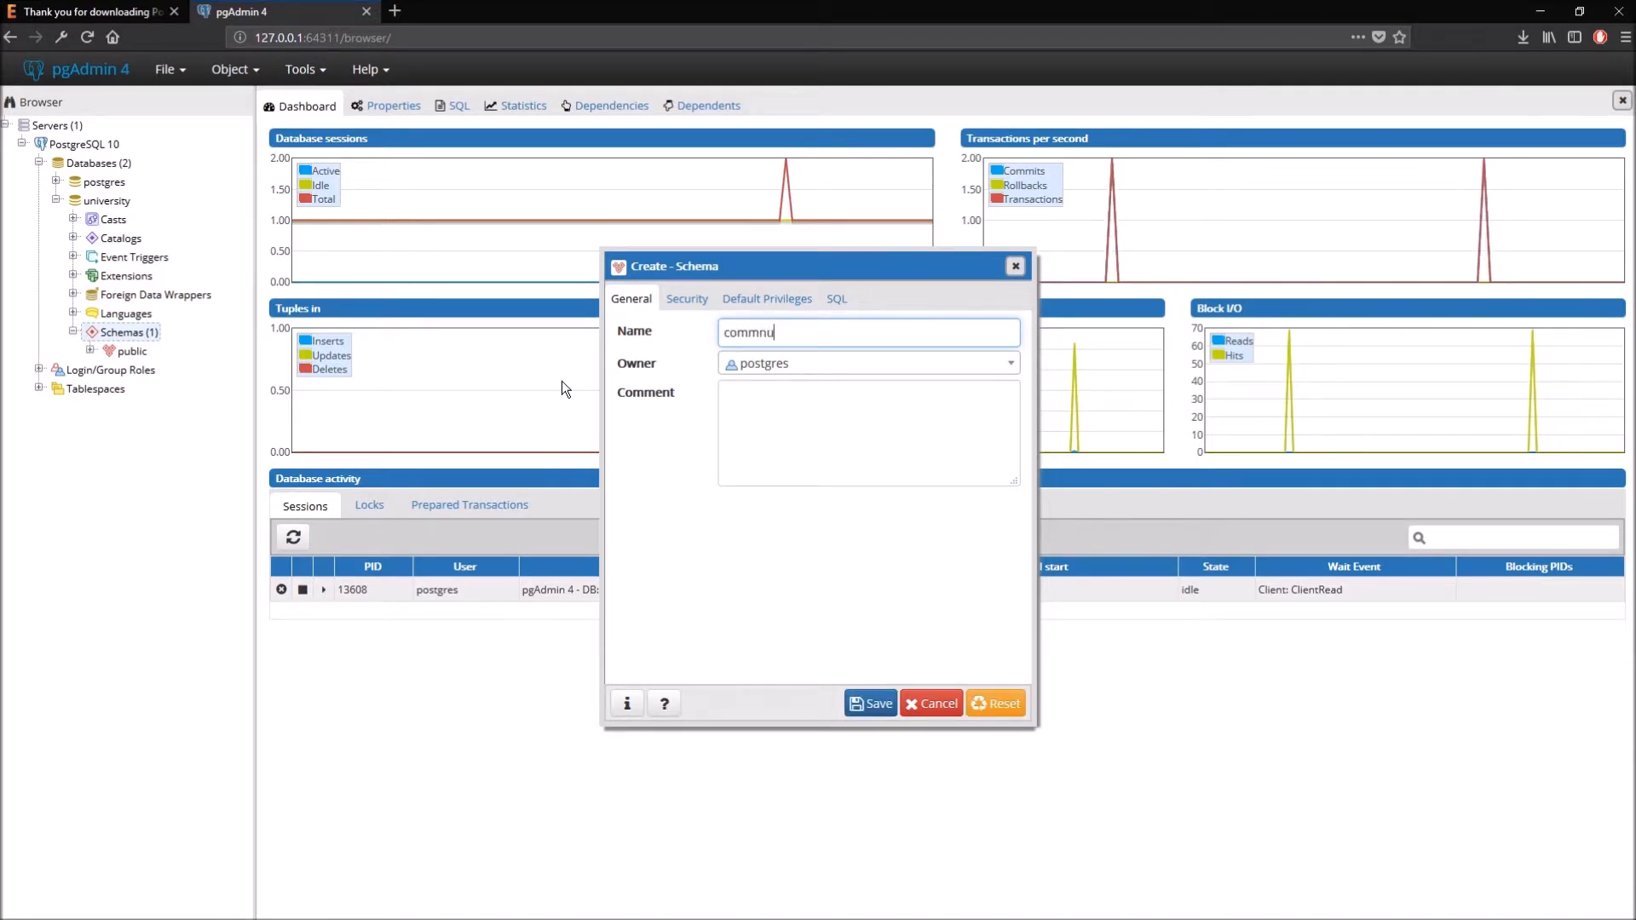
{"action": "key", "text": "BackSpace"}
{"action": "key", "text": "BackSpace"}
{"action": "type", "text": "unity"}
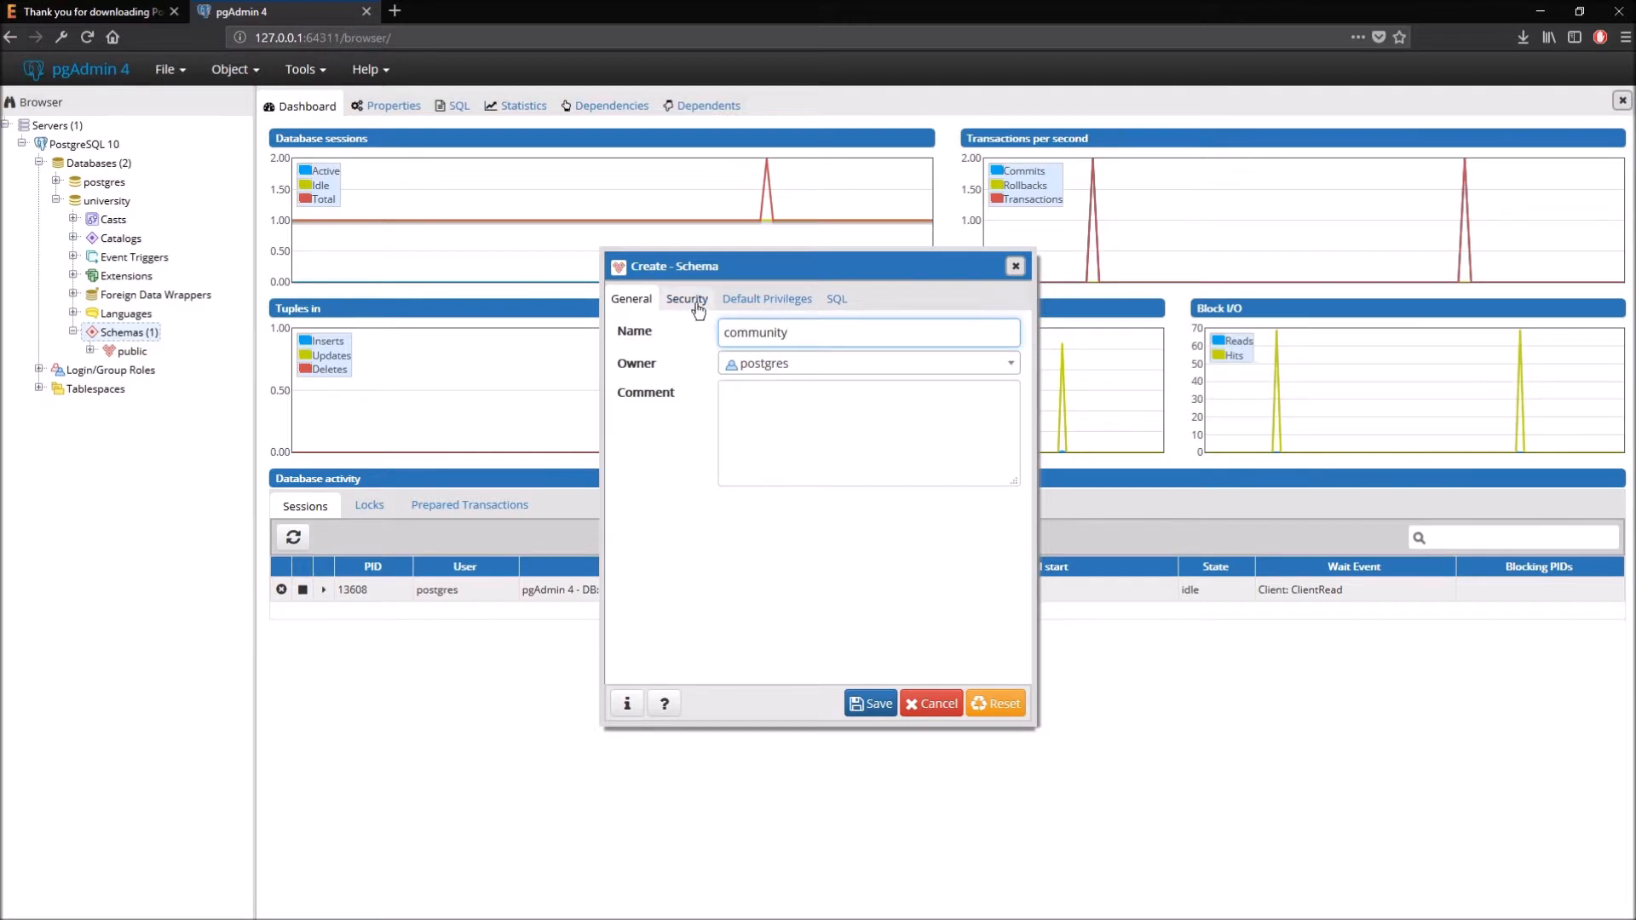
{"action": "left_click", "coordinate": [836, 301]}
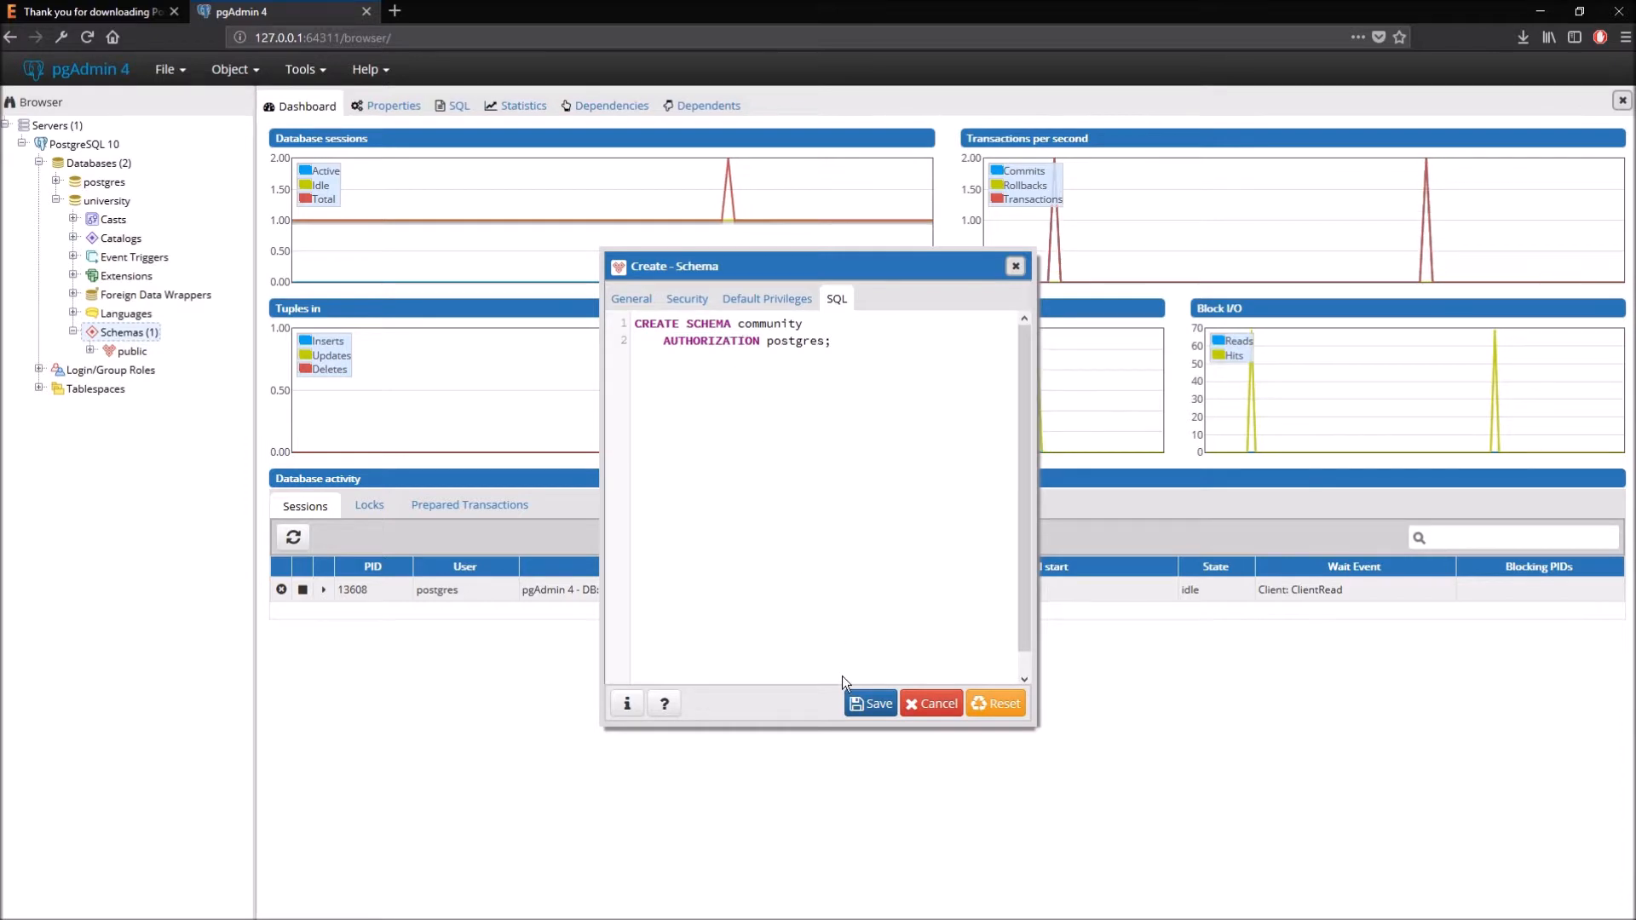
{"action": "left_click", "coordinate": [868, 704]}
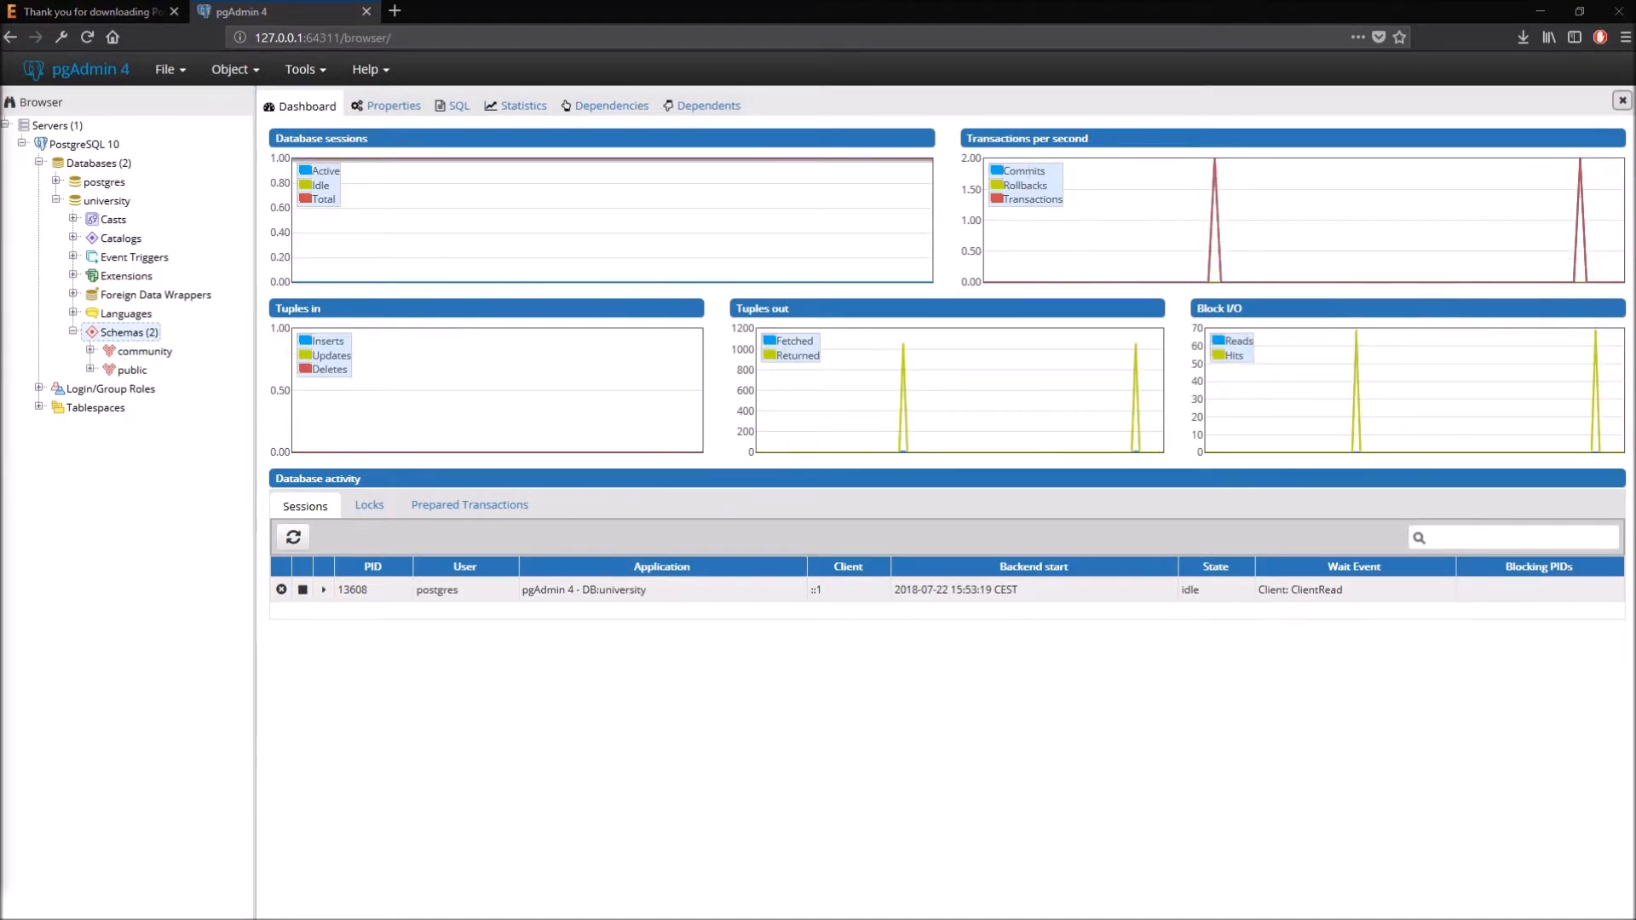
- Start a new table named students under community's Tables and switch to its empty Columns list
{"action": "left_click", "coordinate": [92, 351]}
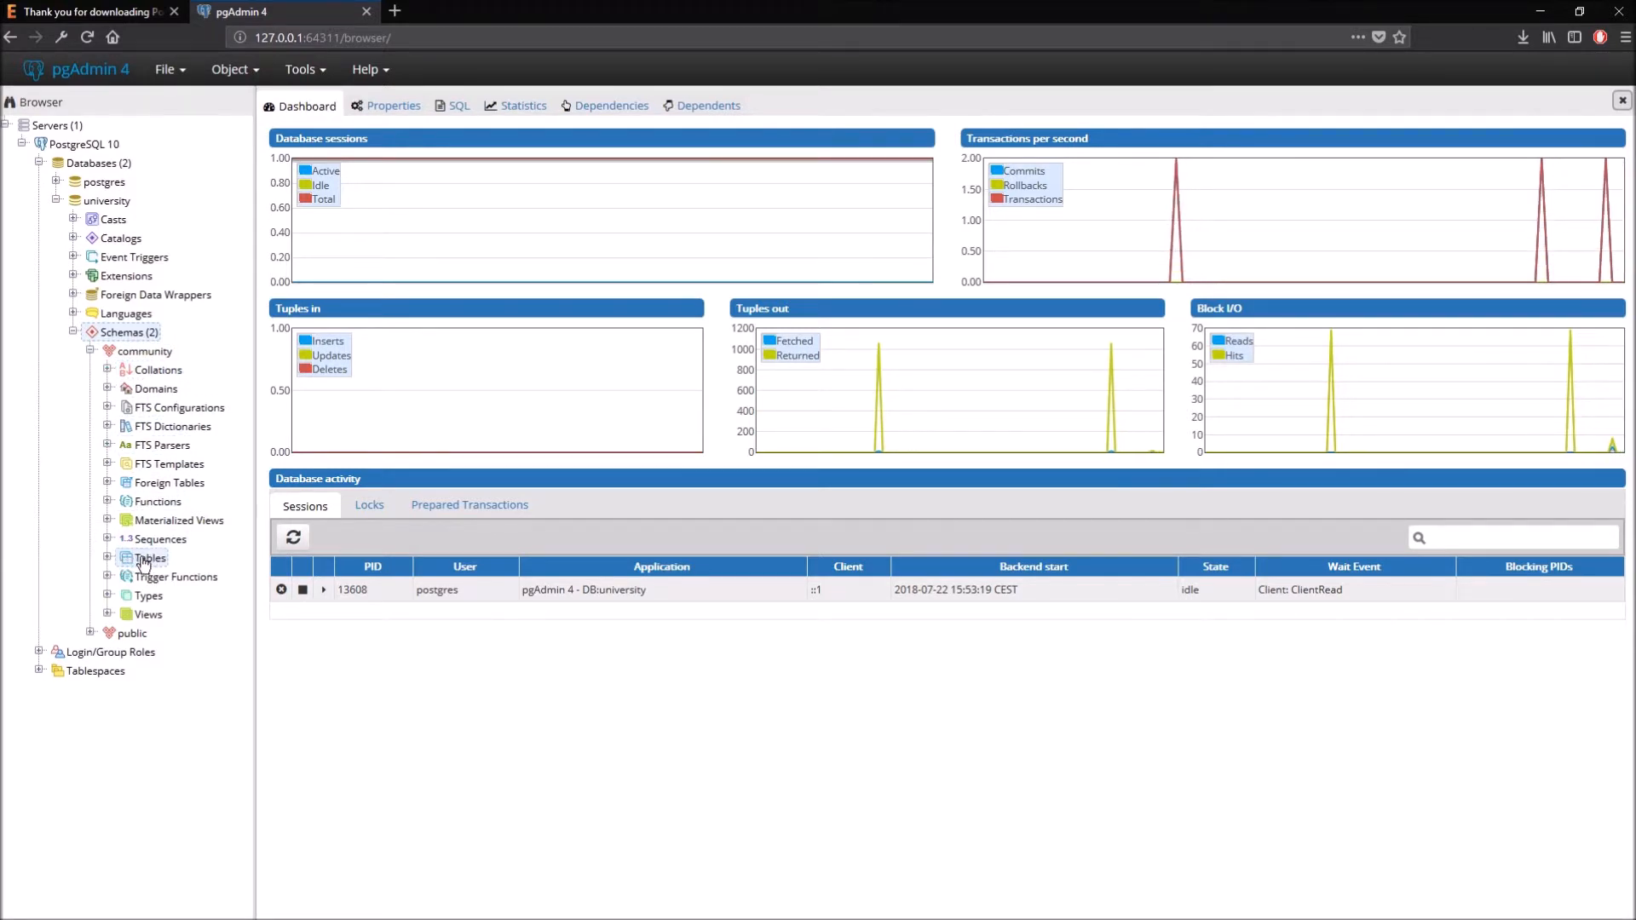
{"action": "right_click", "coordinate": [147, 560]}
{"action": "mouse_move", "coordinate": [183, 569]}
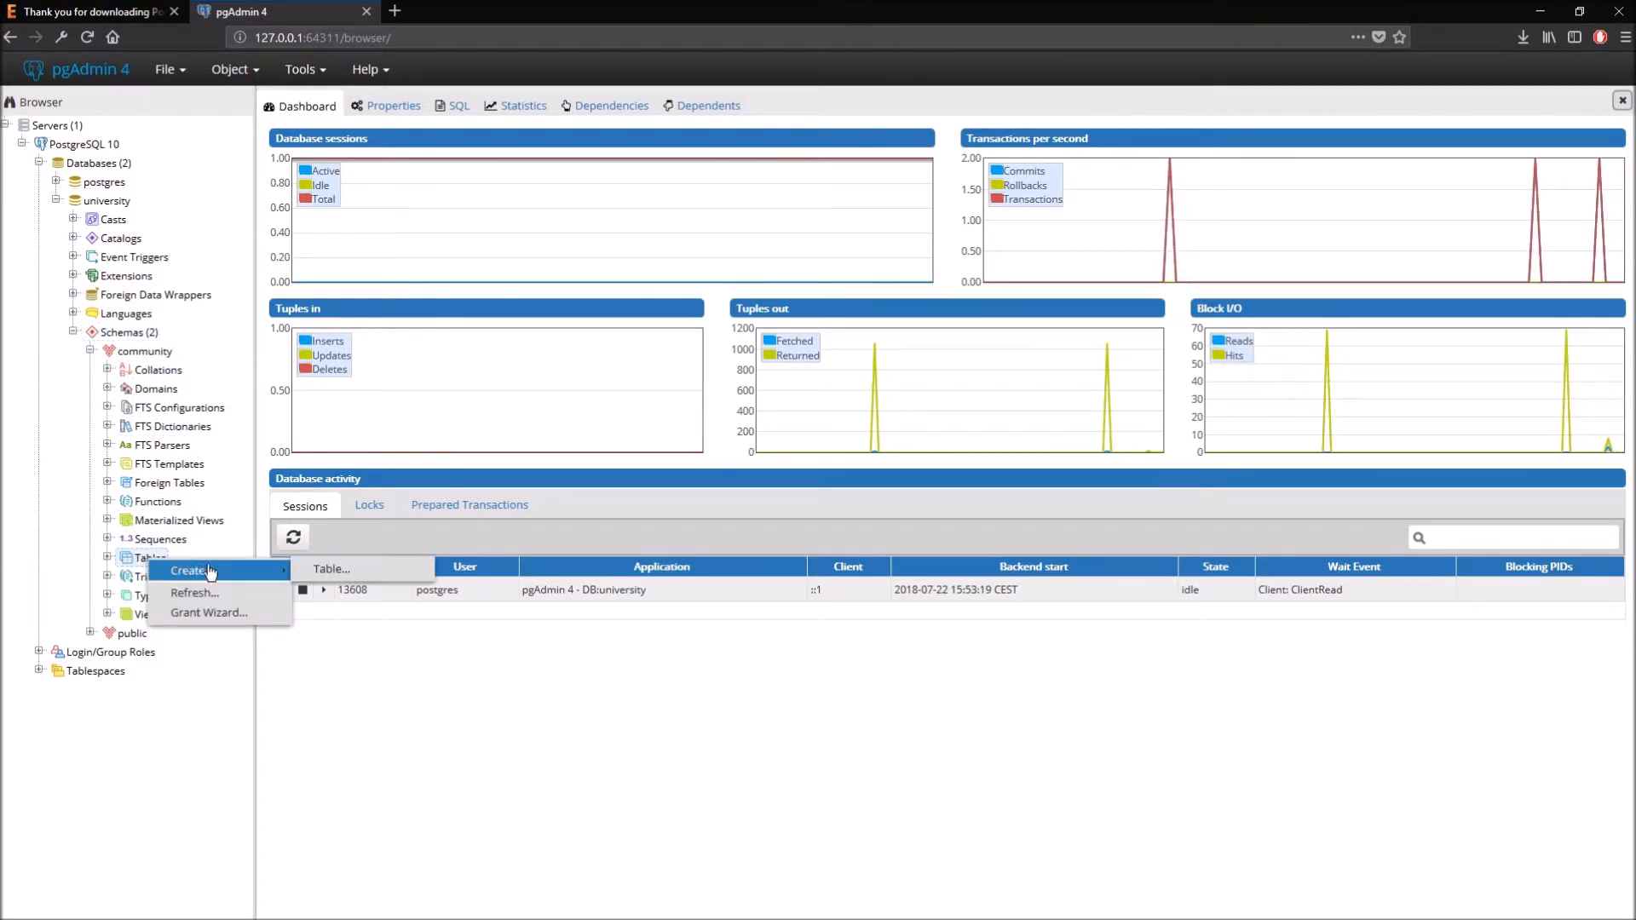
{"action": "left_click", "coordinate": [338, 574]}
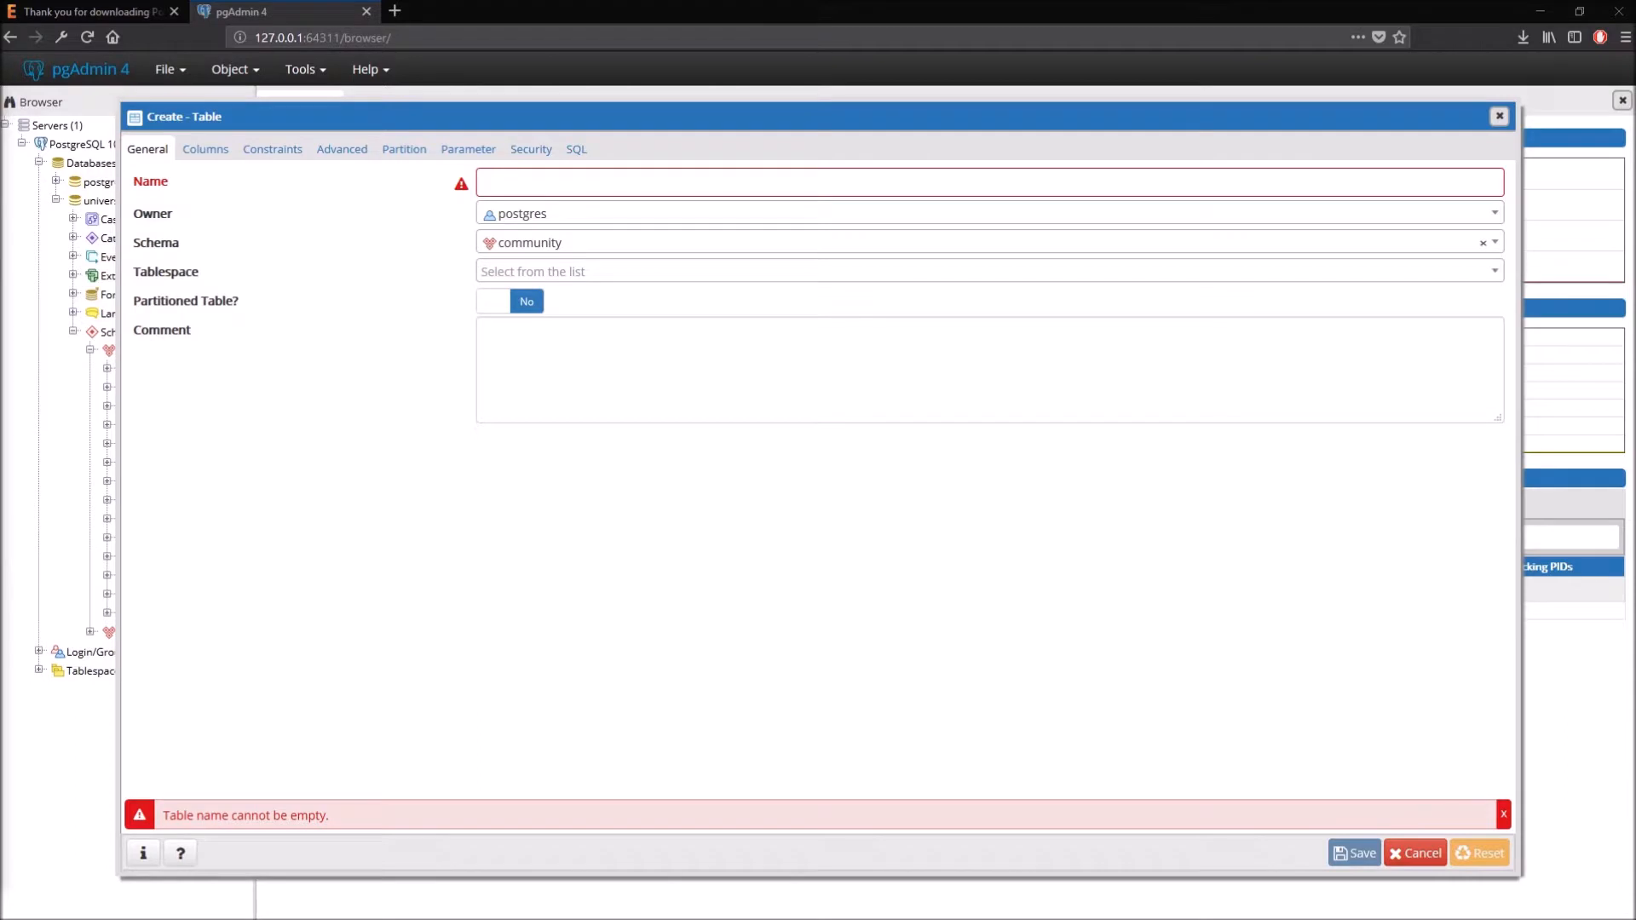
{"action": "left_click", "coordinate": [516, 184]}
{"action": "type", "text": "students"}
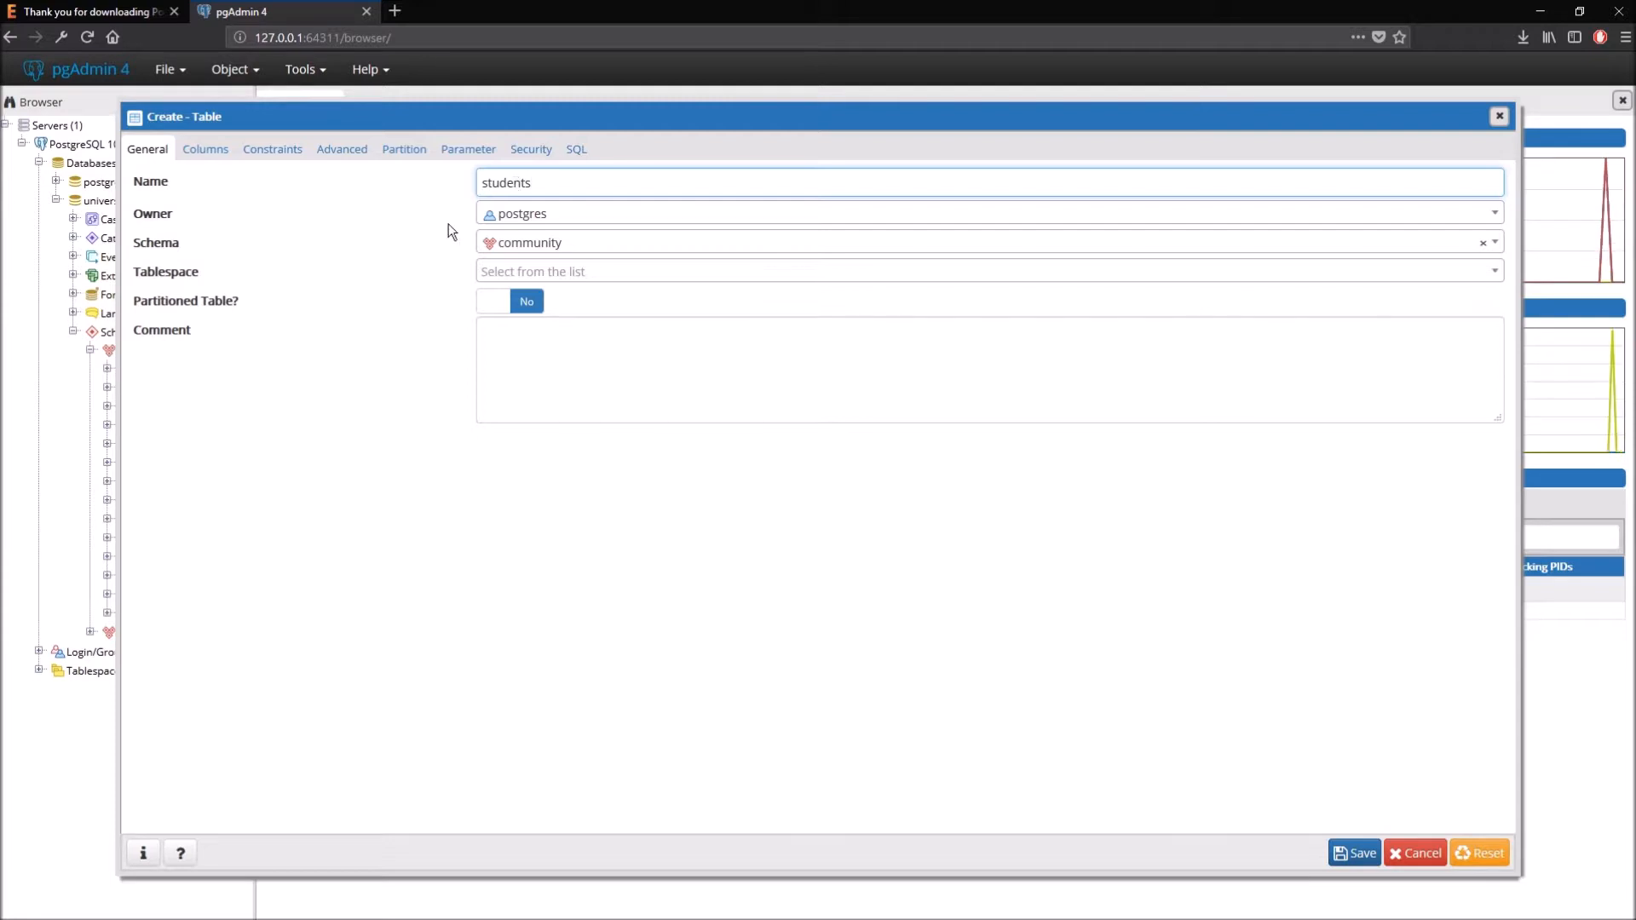
{"action": "left_click", "coordinate": [206, 149]}
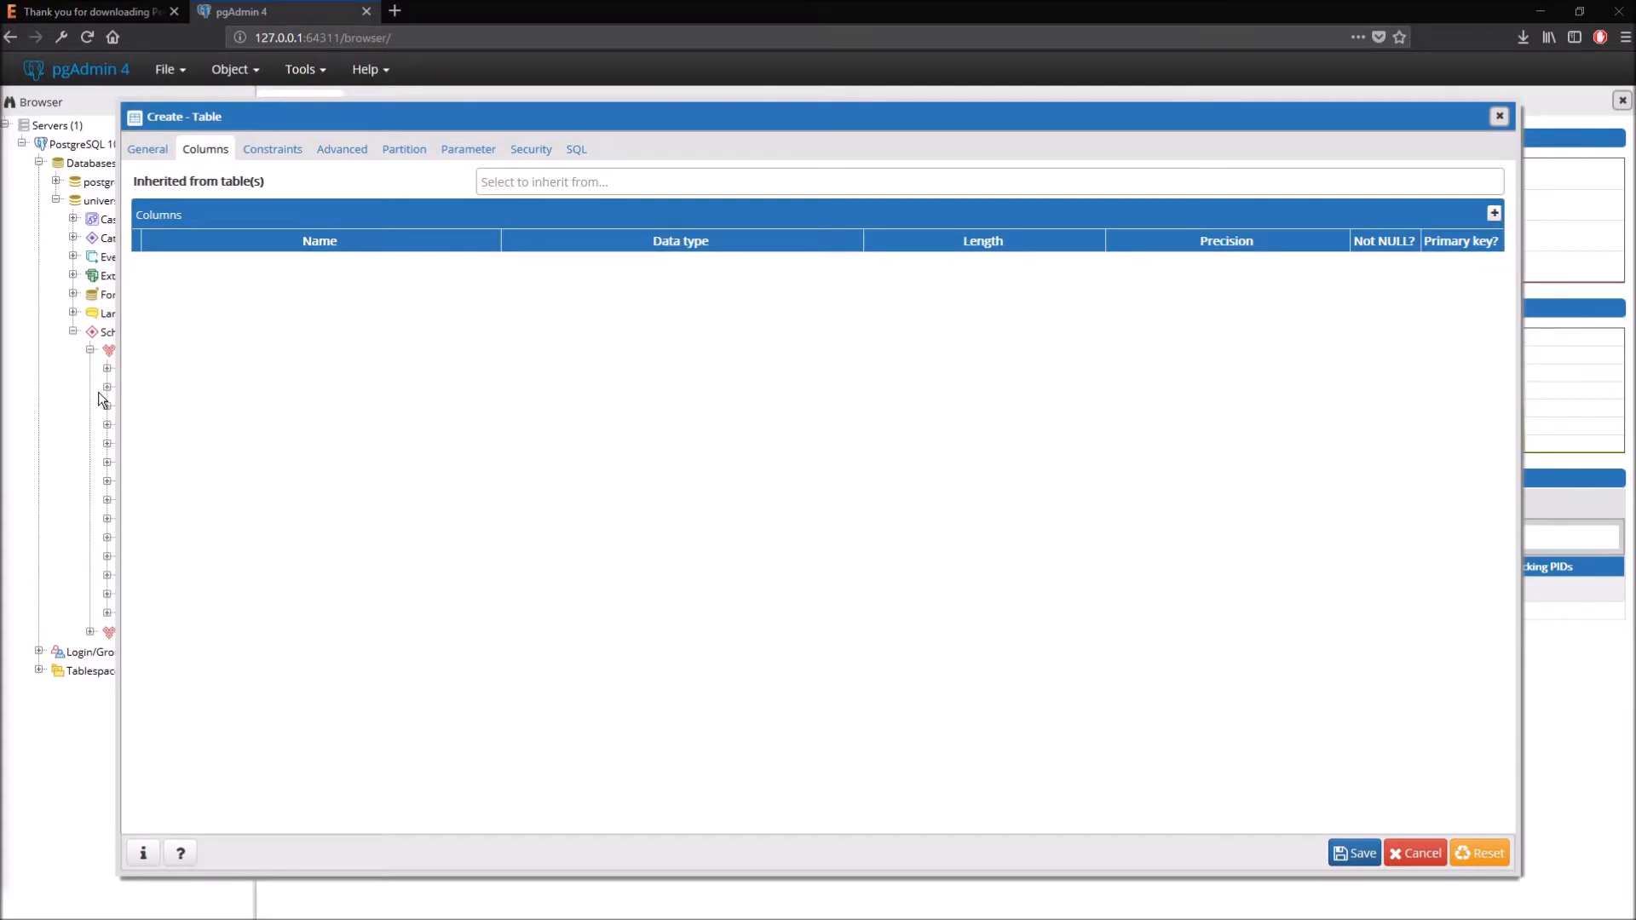
- Add an id column of type numeric and make it the primary key
{"action": "left_click", "coordinate": [1494, 214]}
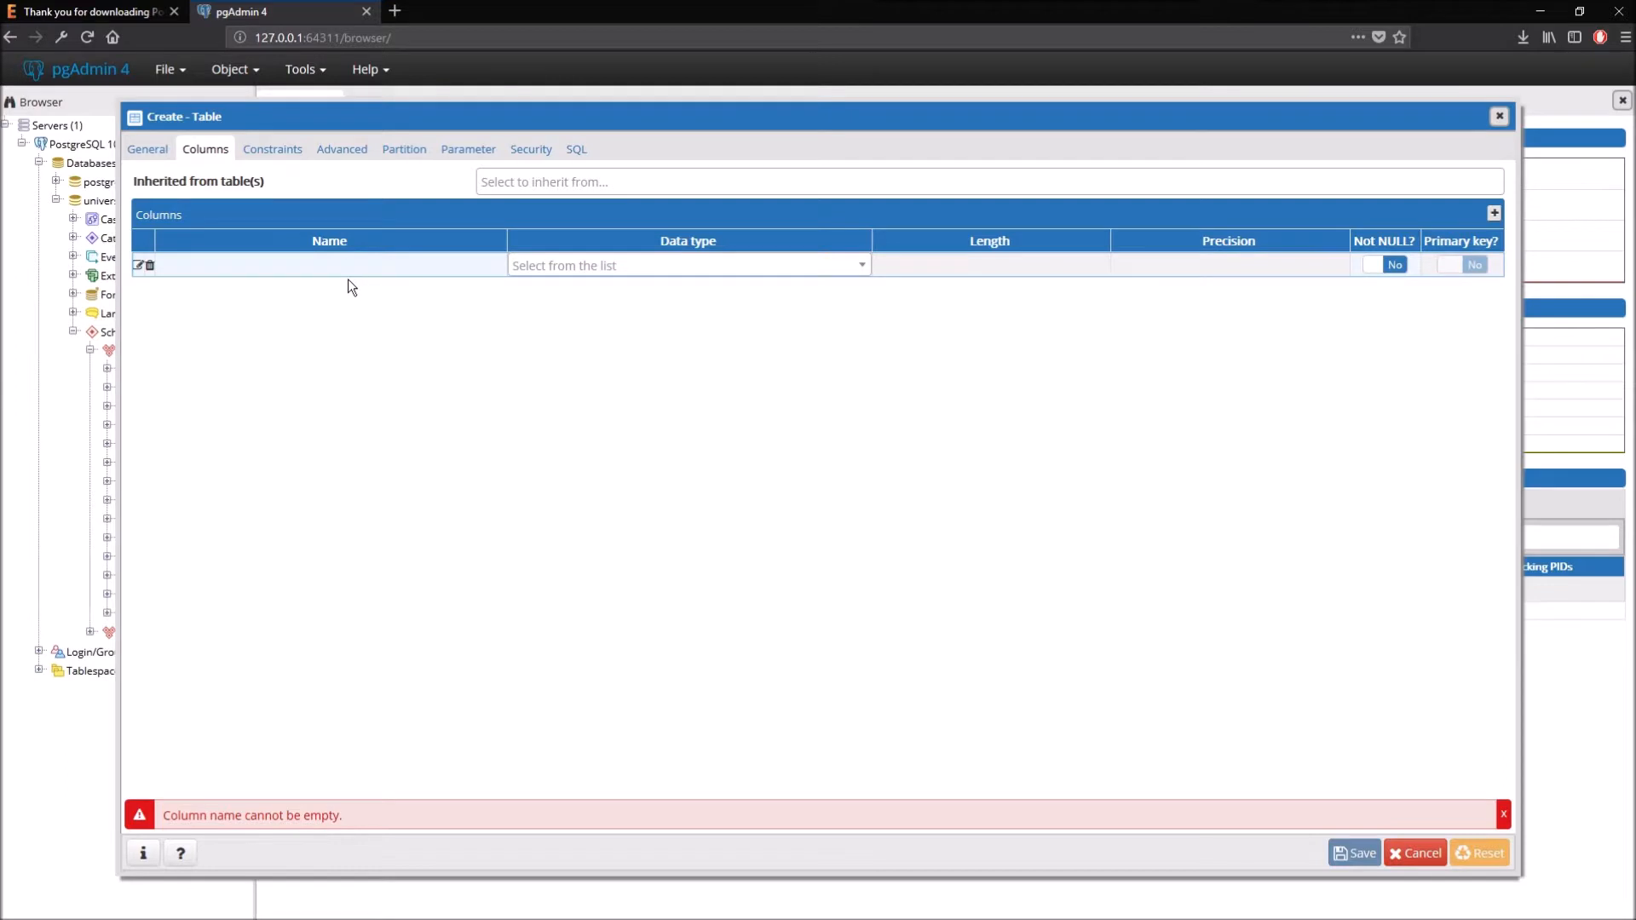
{"action": "left_click", "coordinate": [426, 267]}
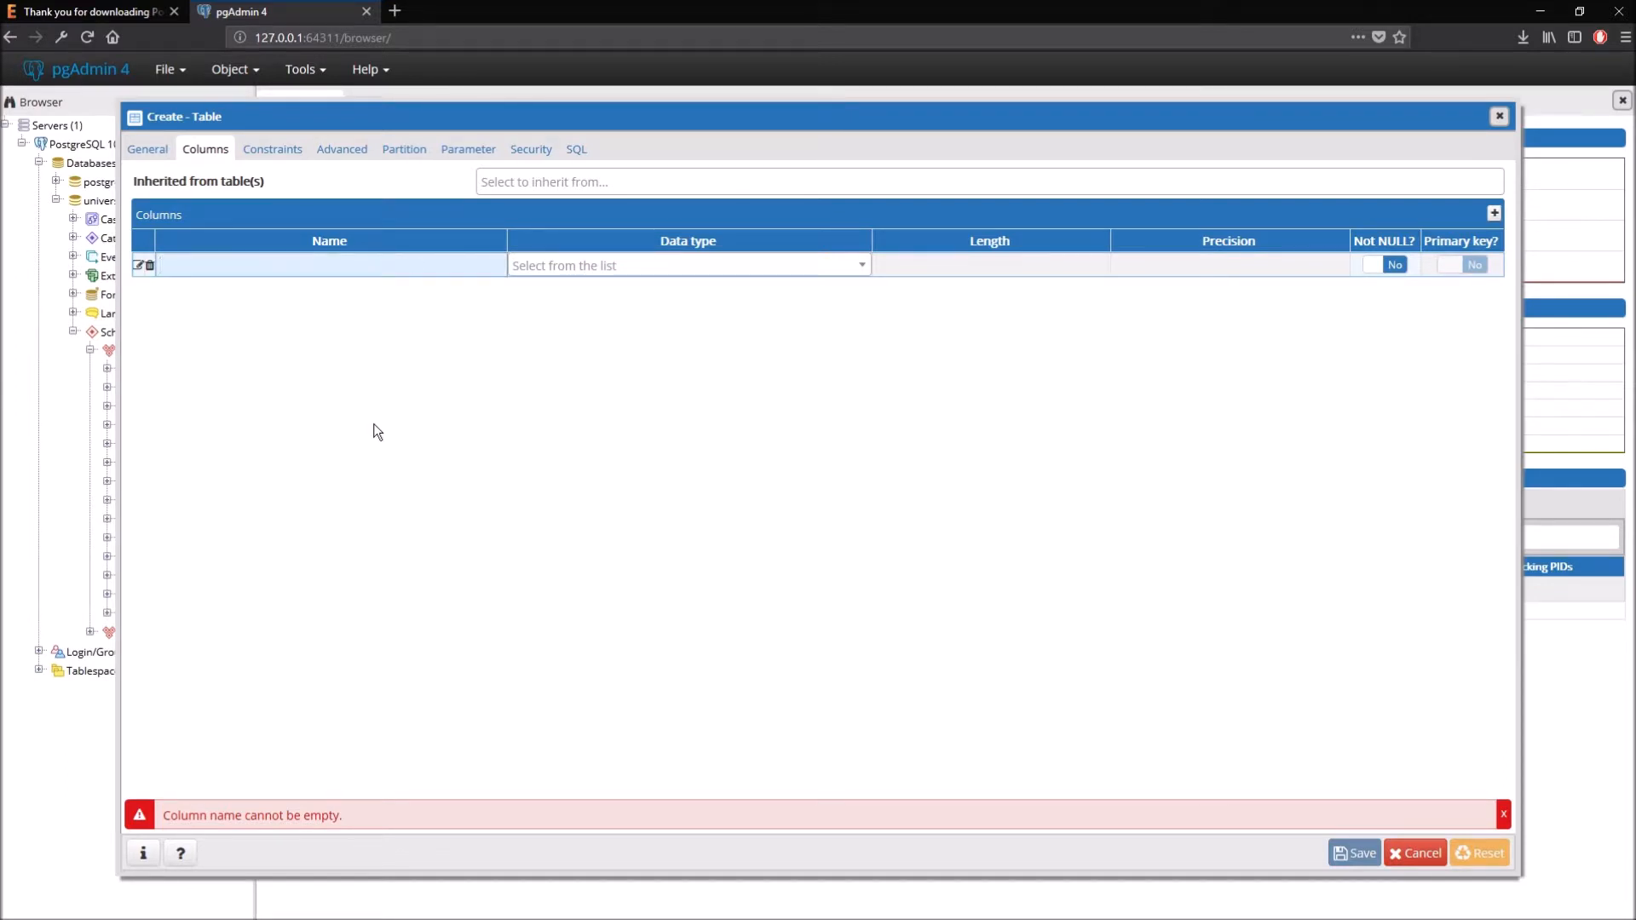
{"action": "type", "text": "id"}
{"action": "left_click", "coordinate": [635, 271]}
{"action": "type", "text": "numeric"}
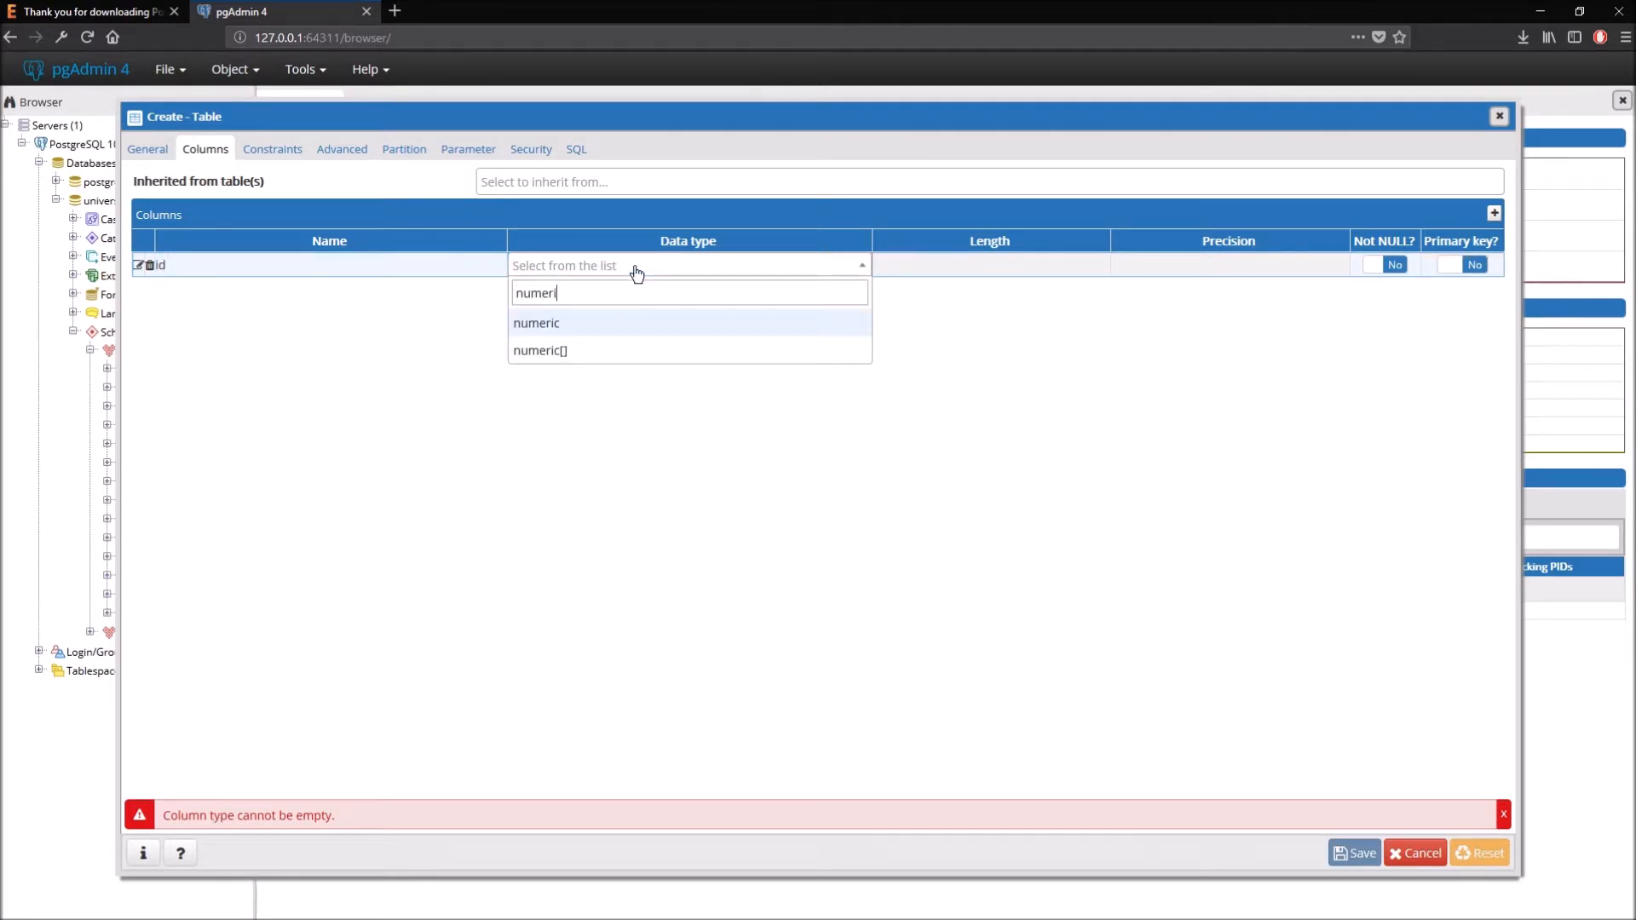
{"action": "key", "text": "Tab"}
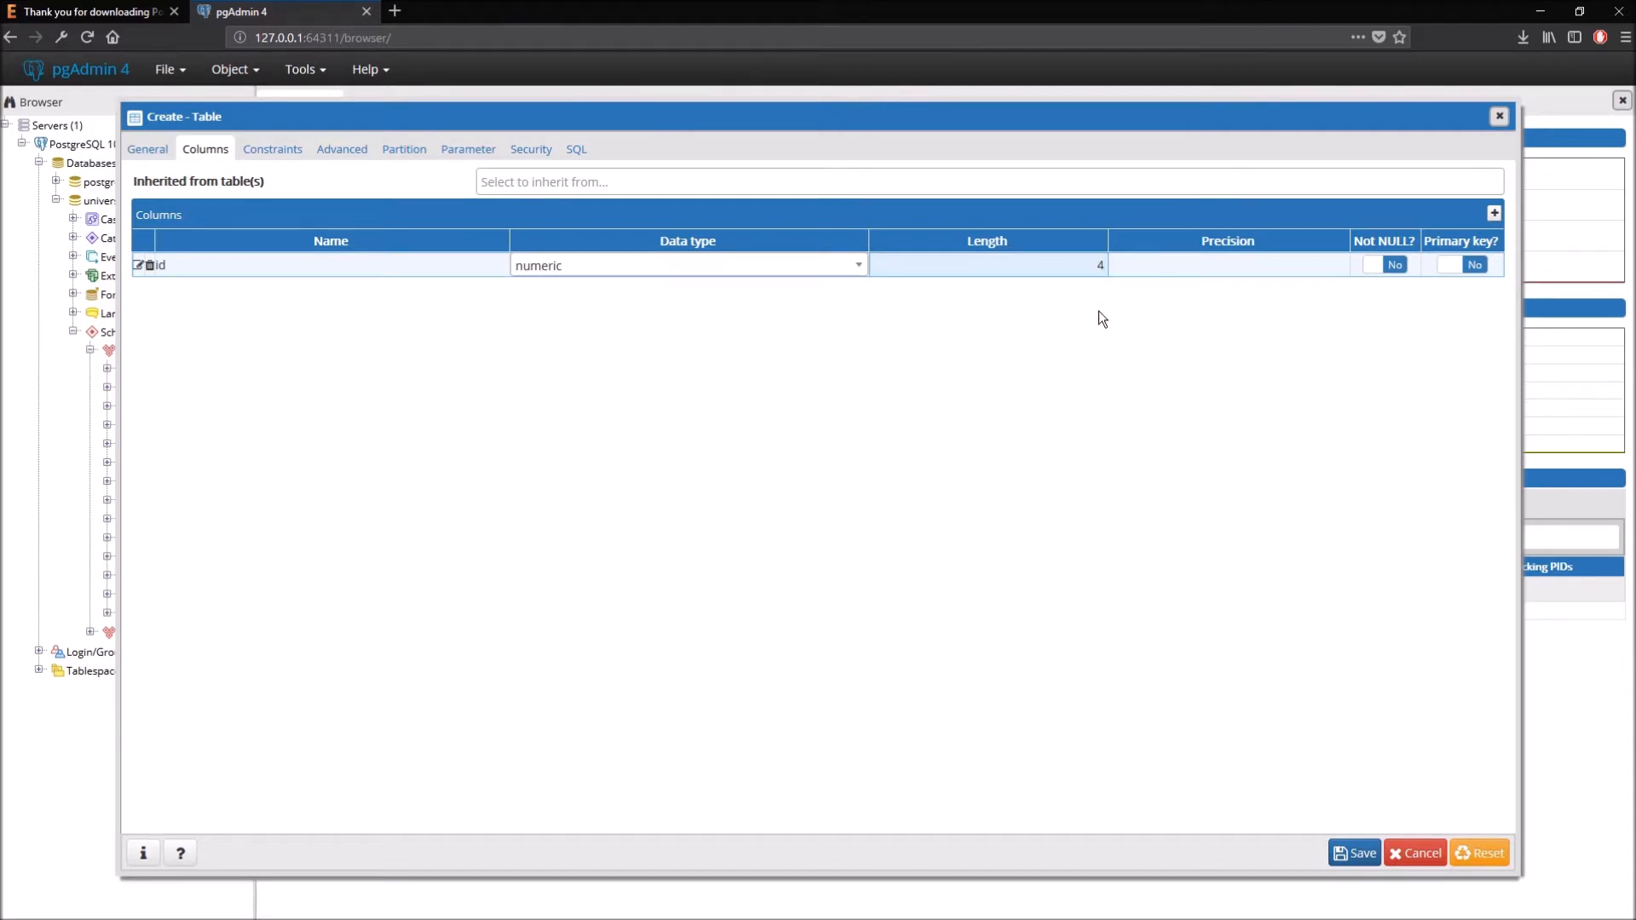
{"action": "left_click", "coordinate": [1462, 261]}
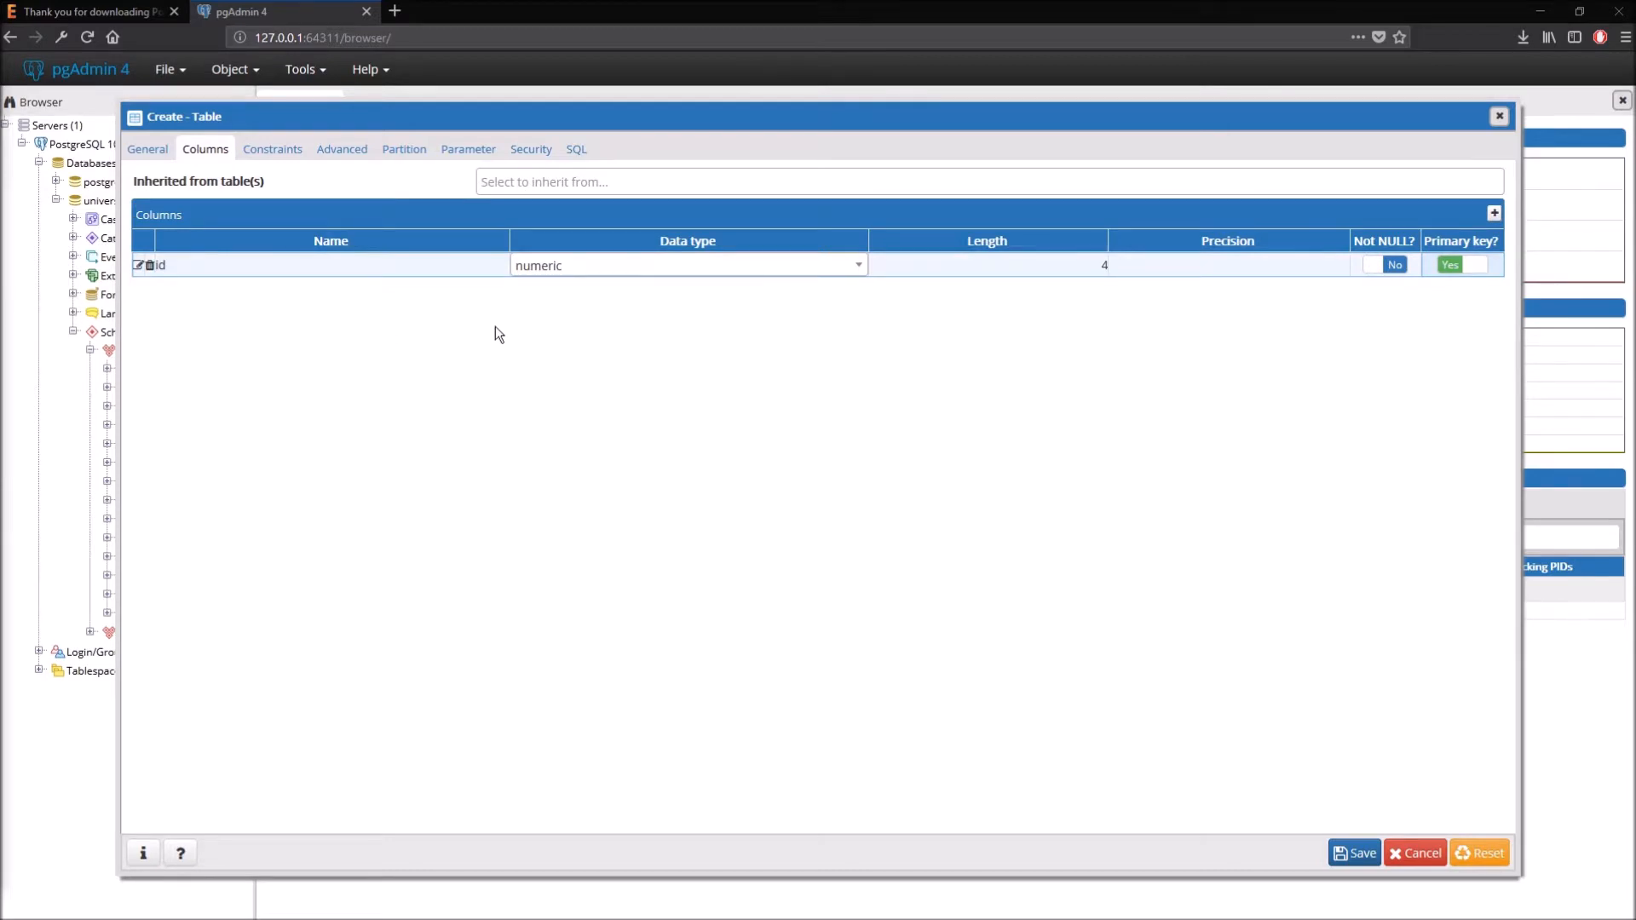
- Add a firstname column of type text
{"action": "left_click", "coordinate": [1495, 213]}
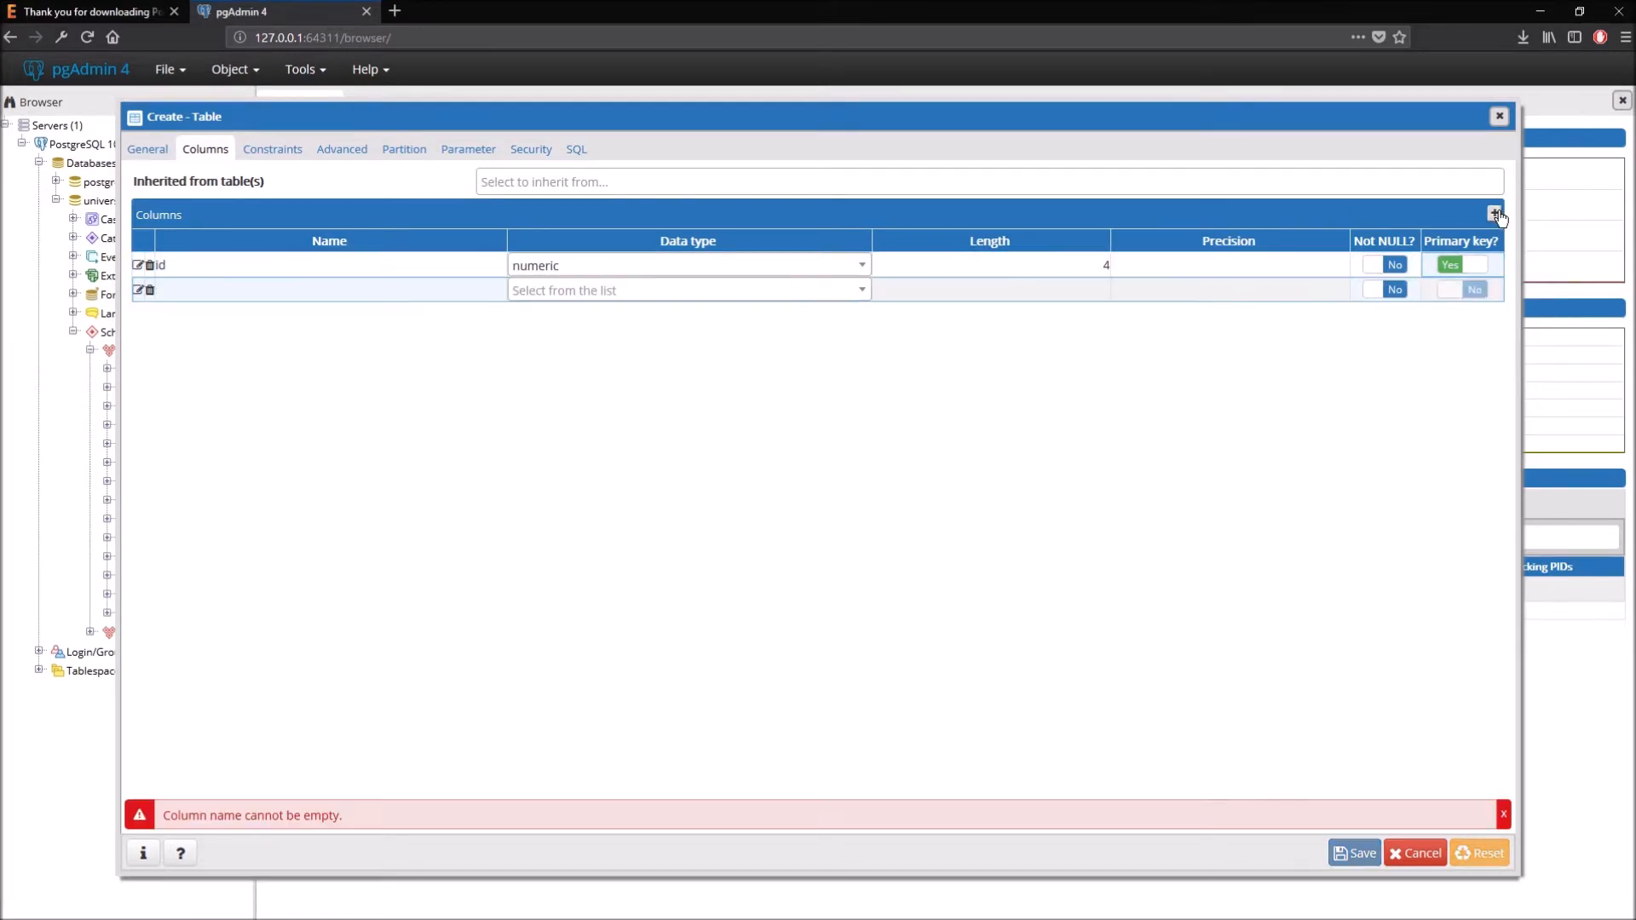
{"action": "left_click", "coordinate": [269, 290]}
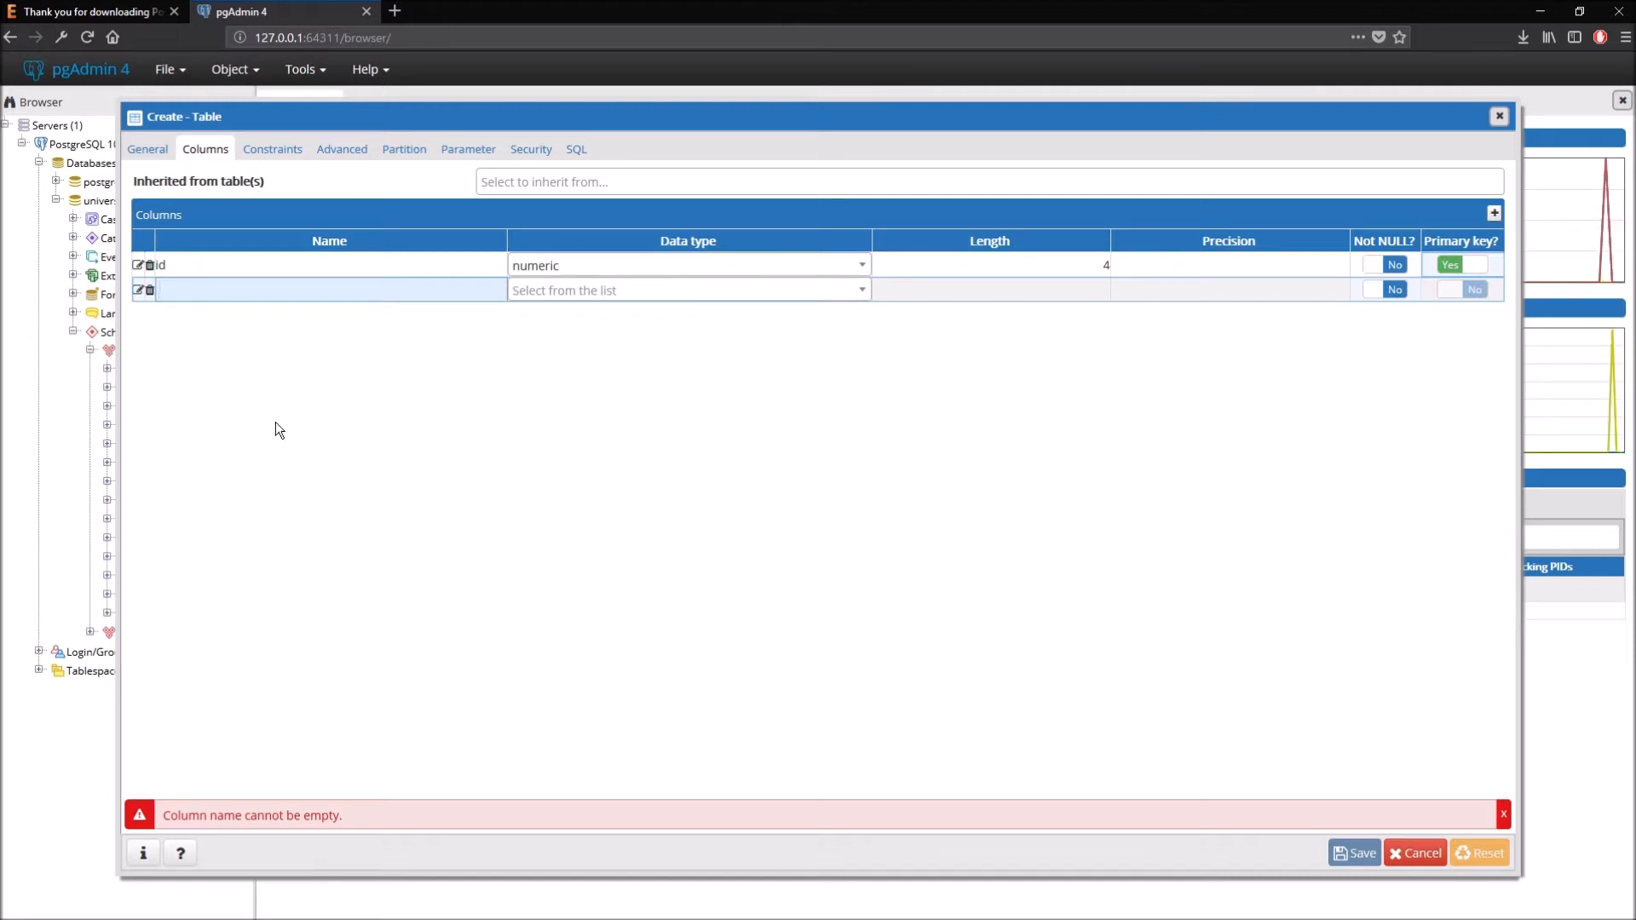
{"action": "type", "text": "firstname"}
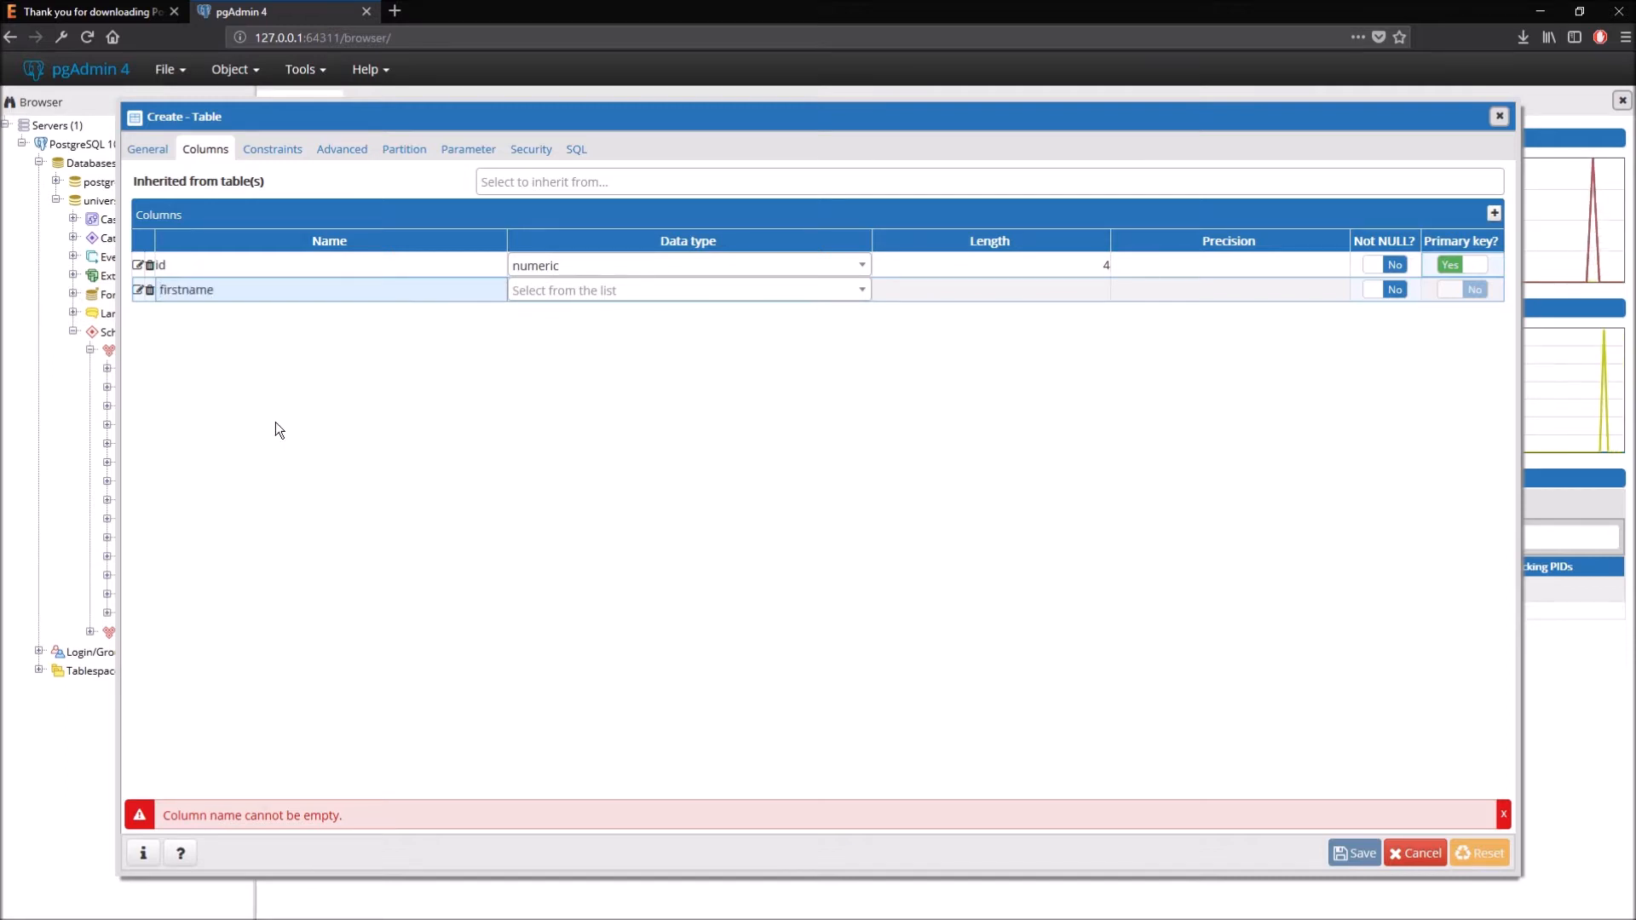
{"action": "left_click", "coordinate": [579, 290]}
{"action": "type", "text": "text"}
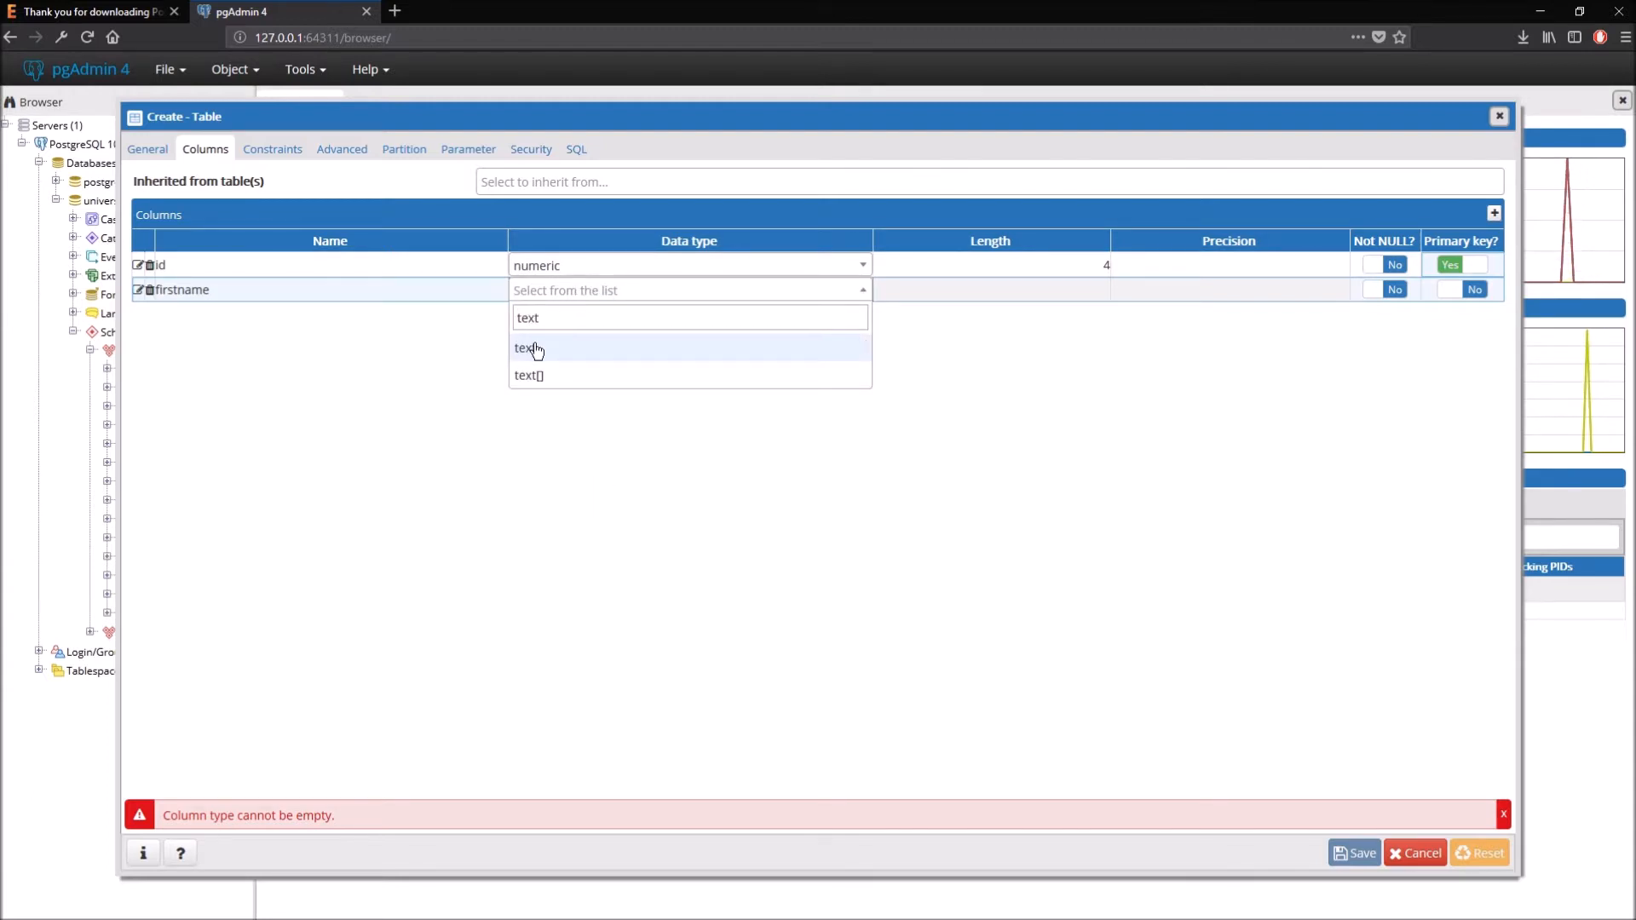
{"action": "left_click", "coordinate": [532, 348]}
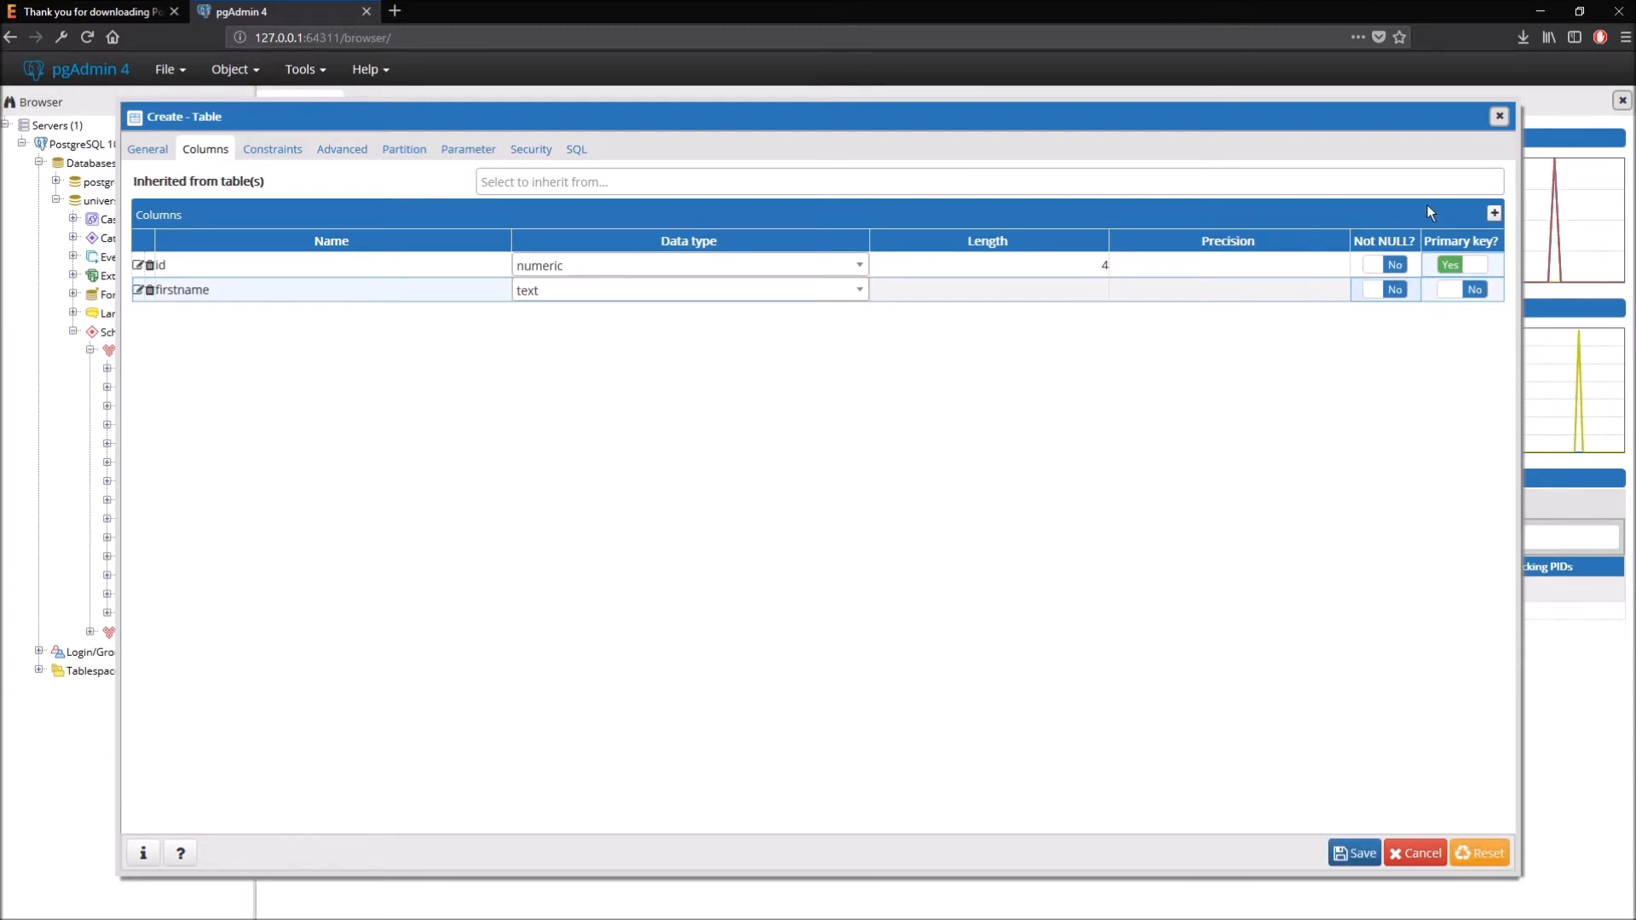
- Add a lastname column of type text and preview the CREATE TABLE SQL
{"action": "left_click", "coordinate": [1493, 214]}
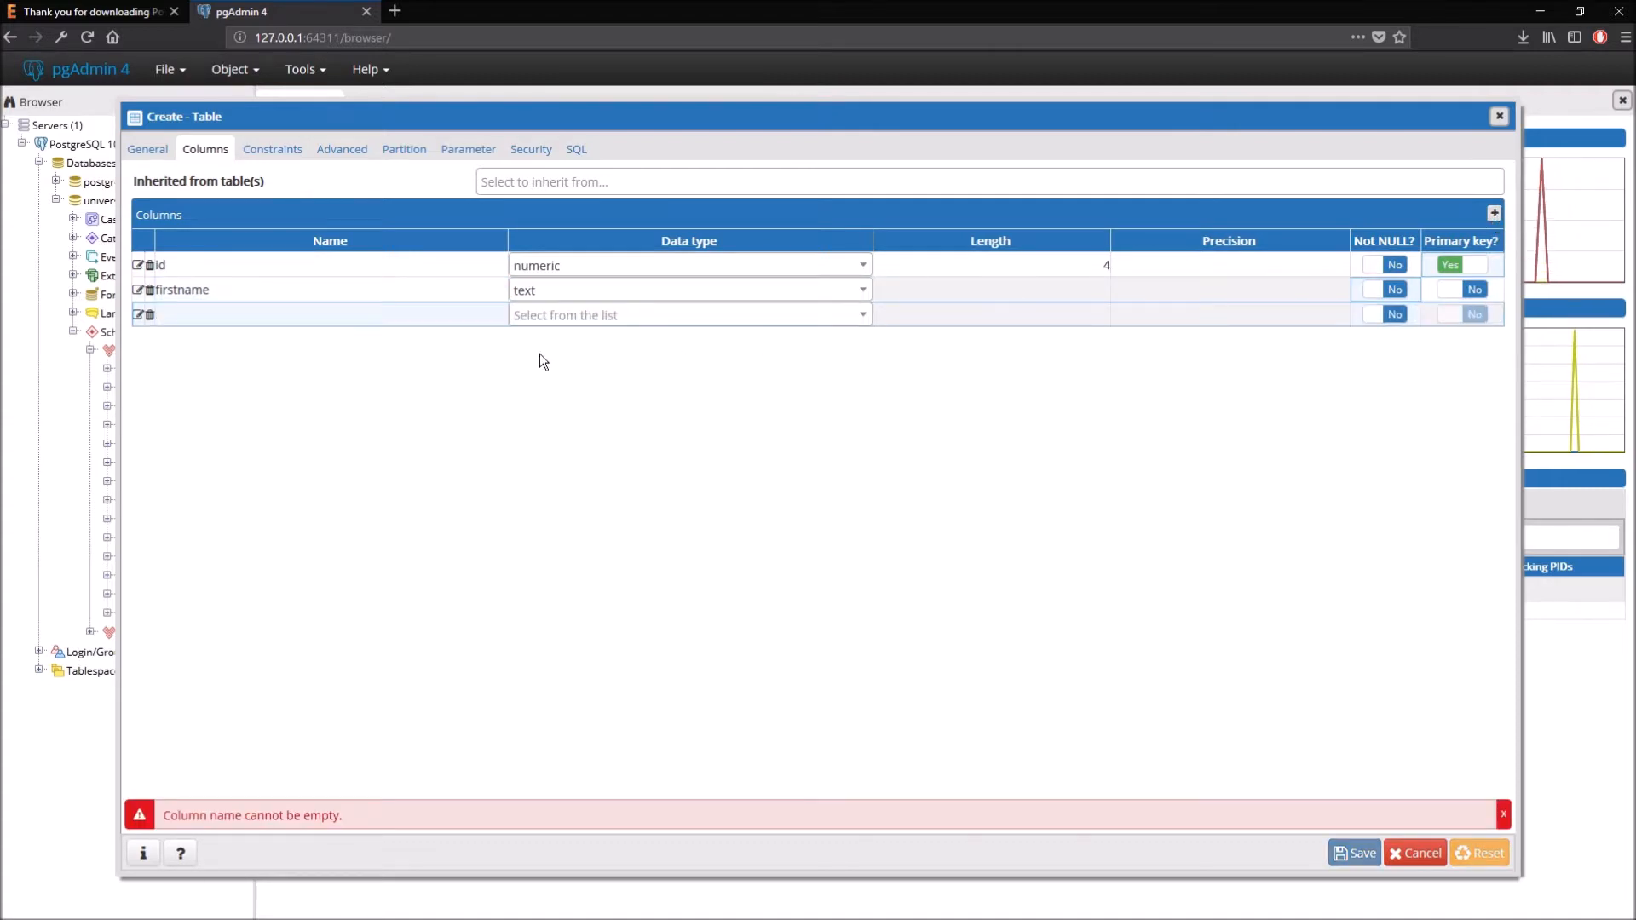
{"action": "left_click", "coordinate": [253, 312]}
{"action": "type", "text": "last"}
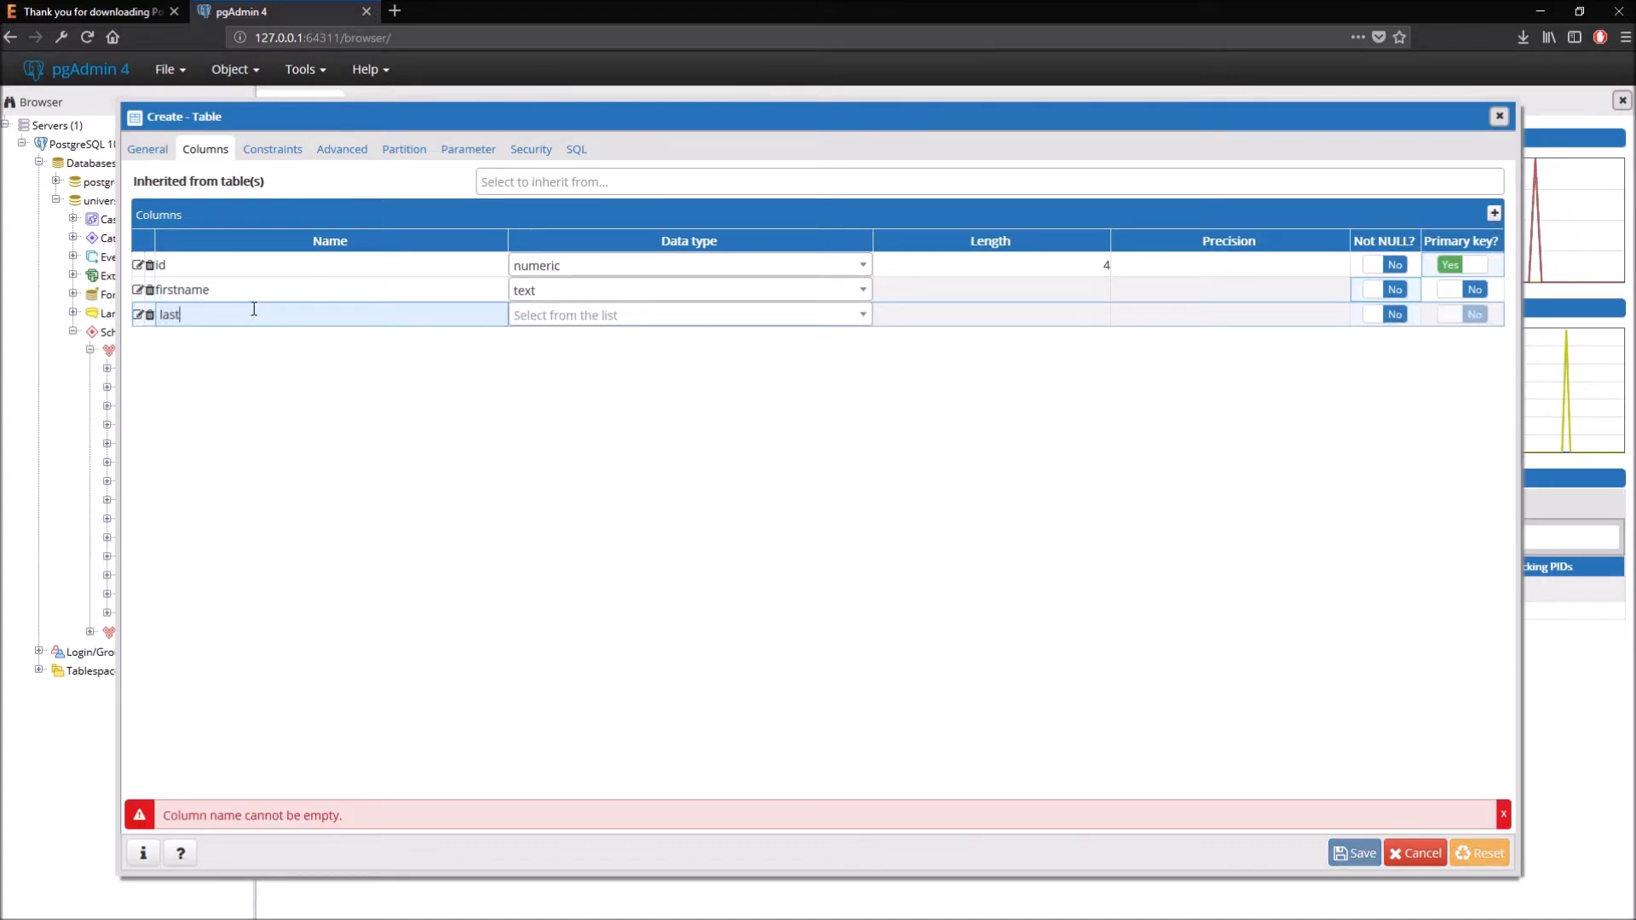
{"action": "type", "text": "name"}
{"action": "left_click", "coordinate": [534, 319]}
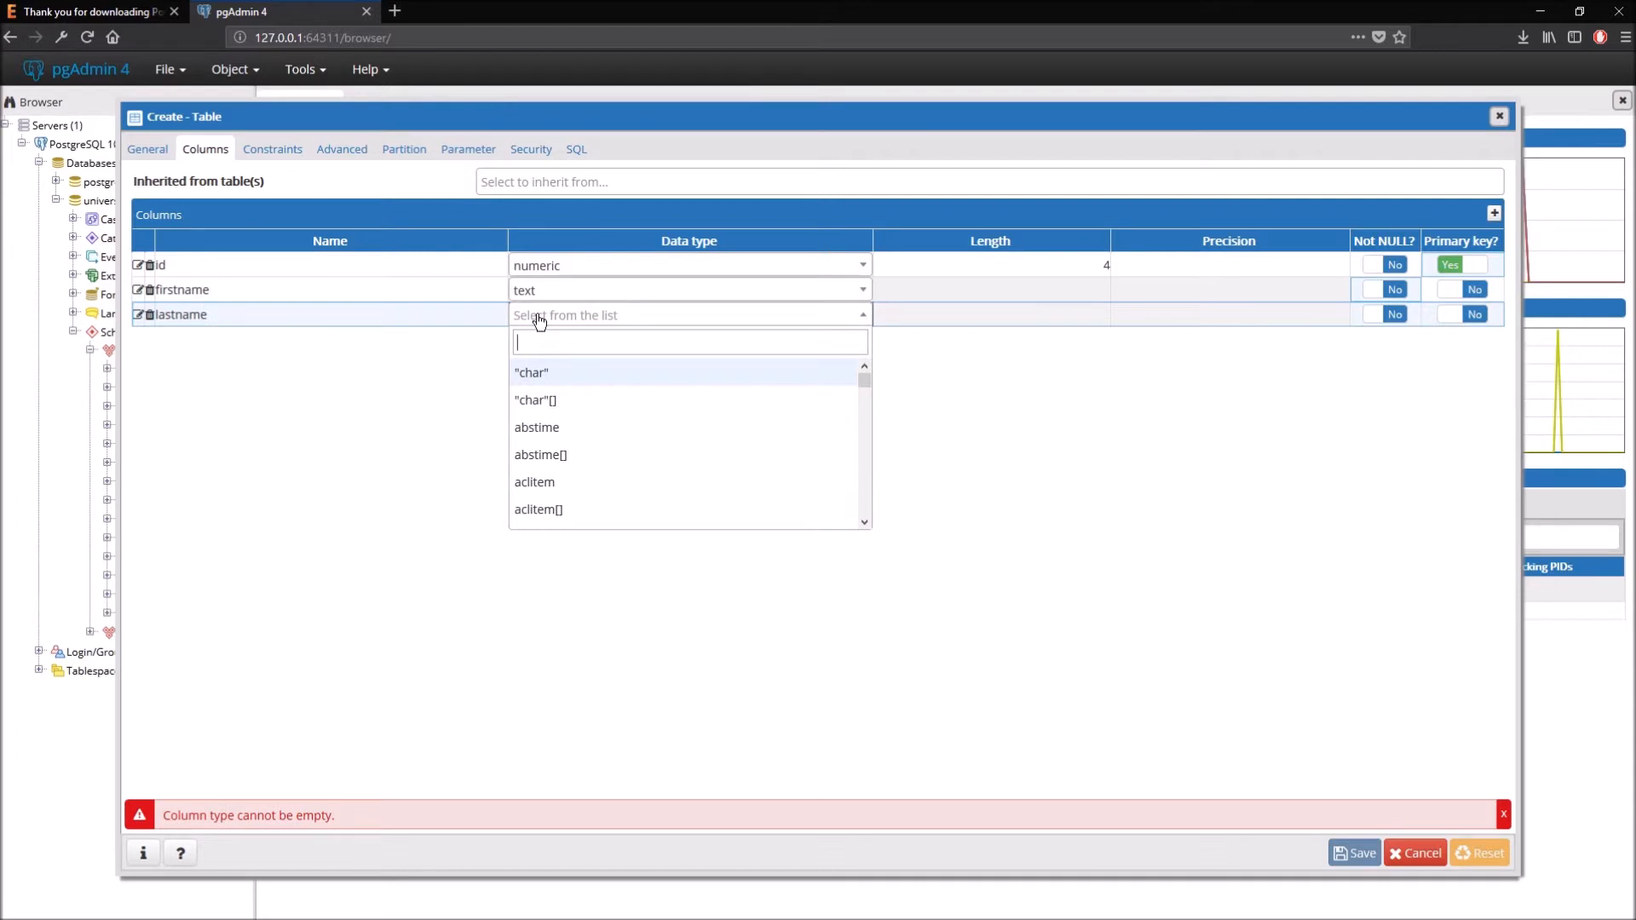
{"action": "type", "text": "text"}
{"action": "key", "text": "Return"}
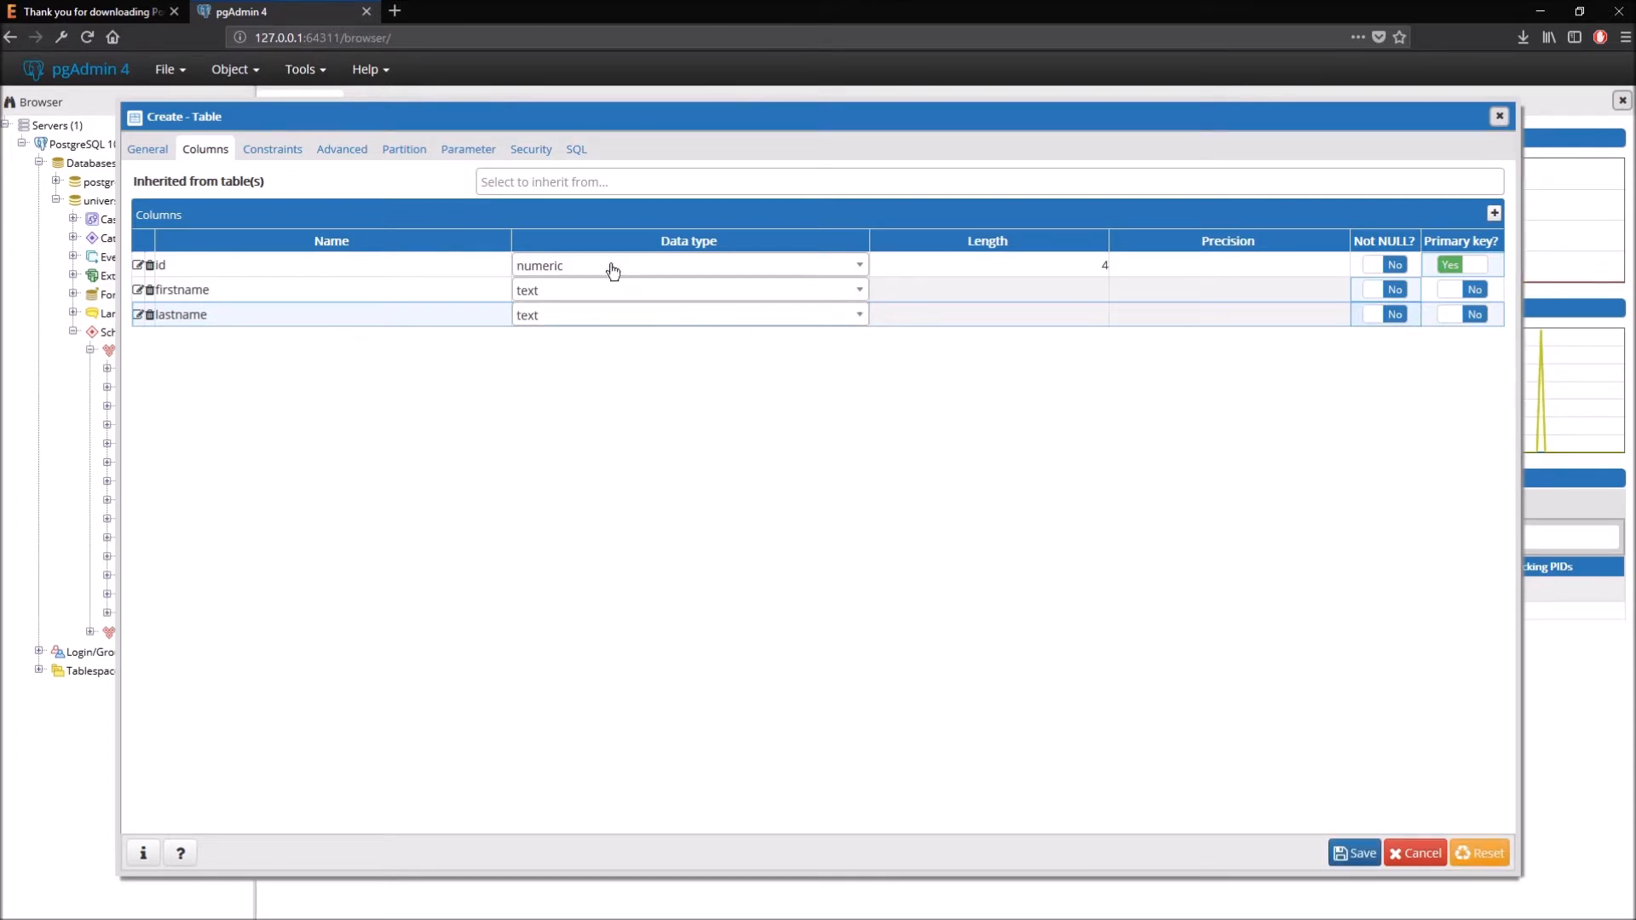
{"action": "left_click", "coordinate": [576, 151]}
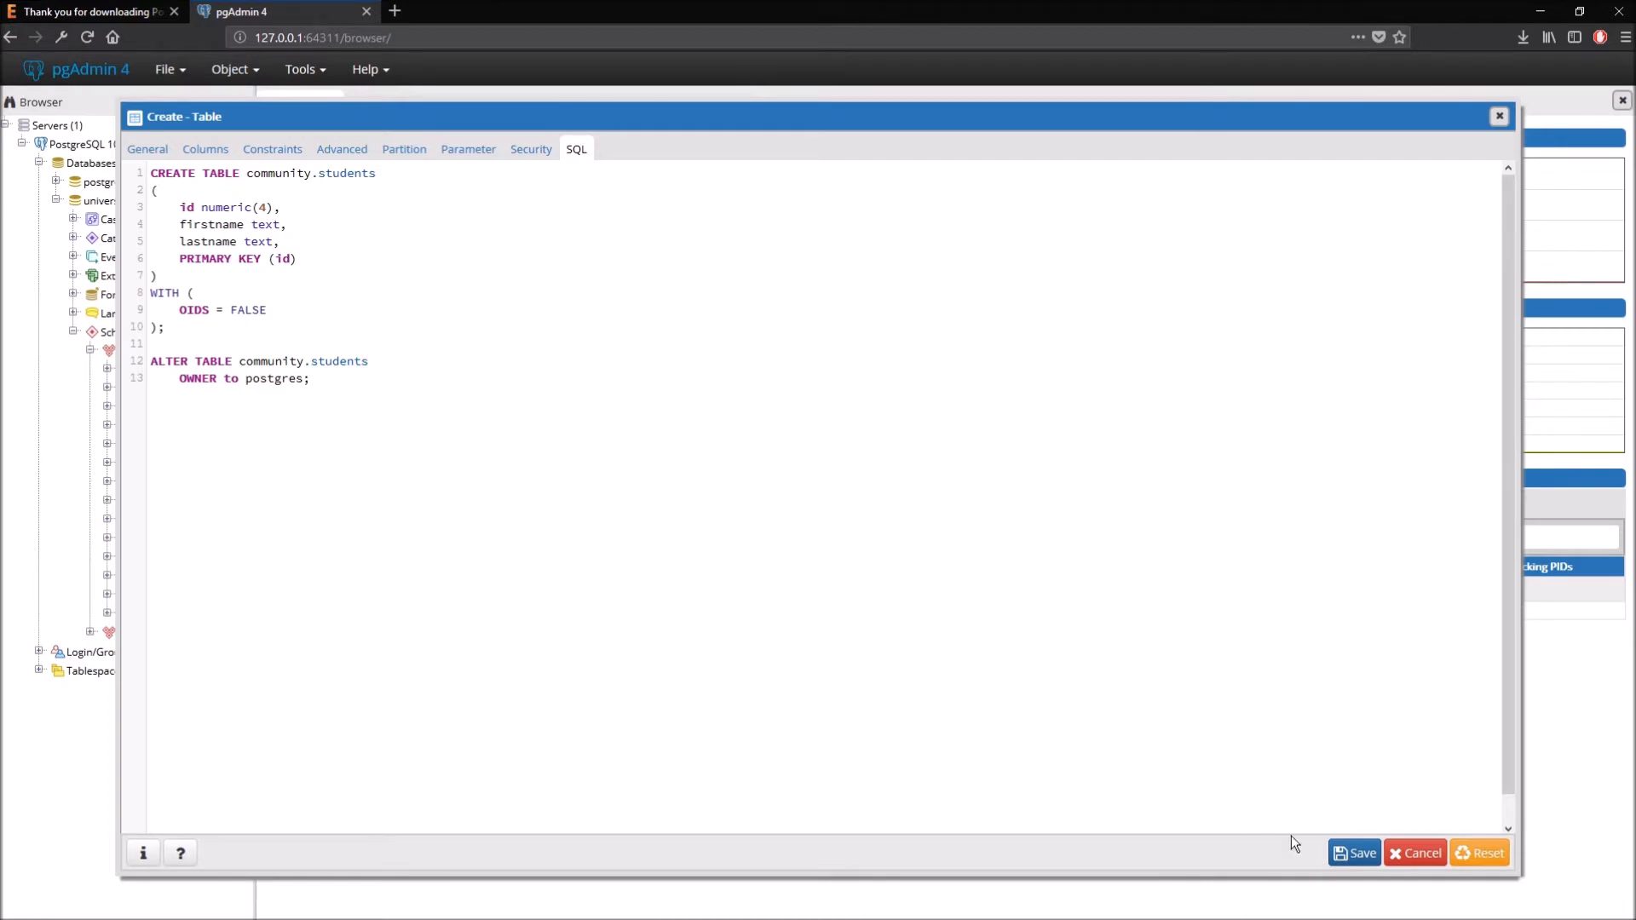
- Save the students table and expand it to show id, firstname, lastname and students_pkey
{"action": "left_click", "coordinate": [1355, 853]}
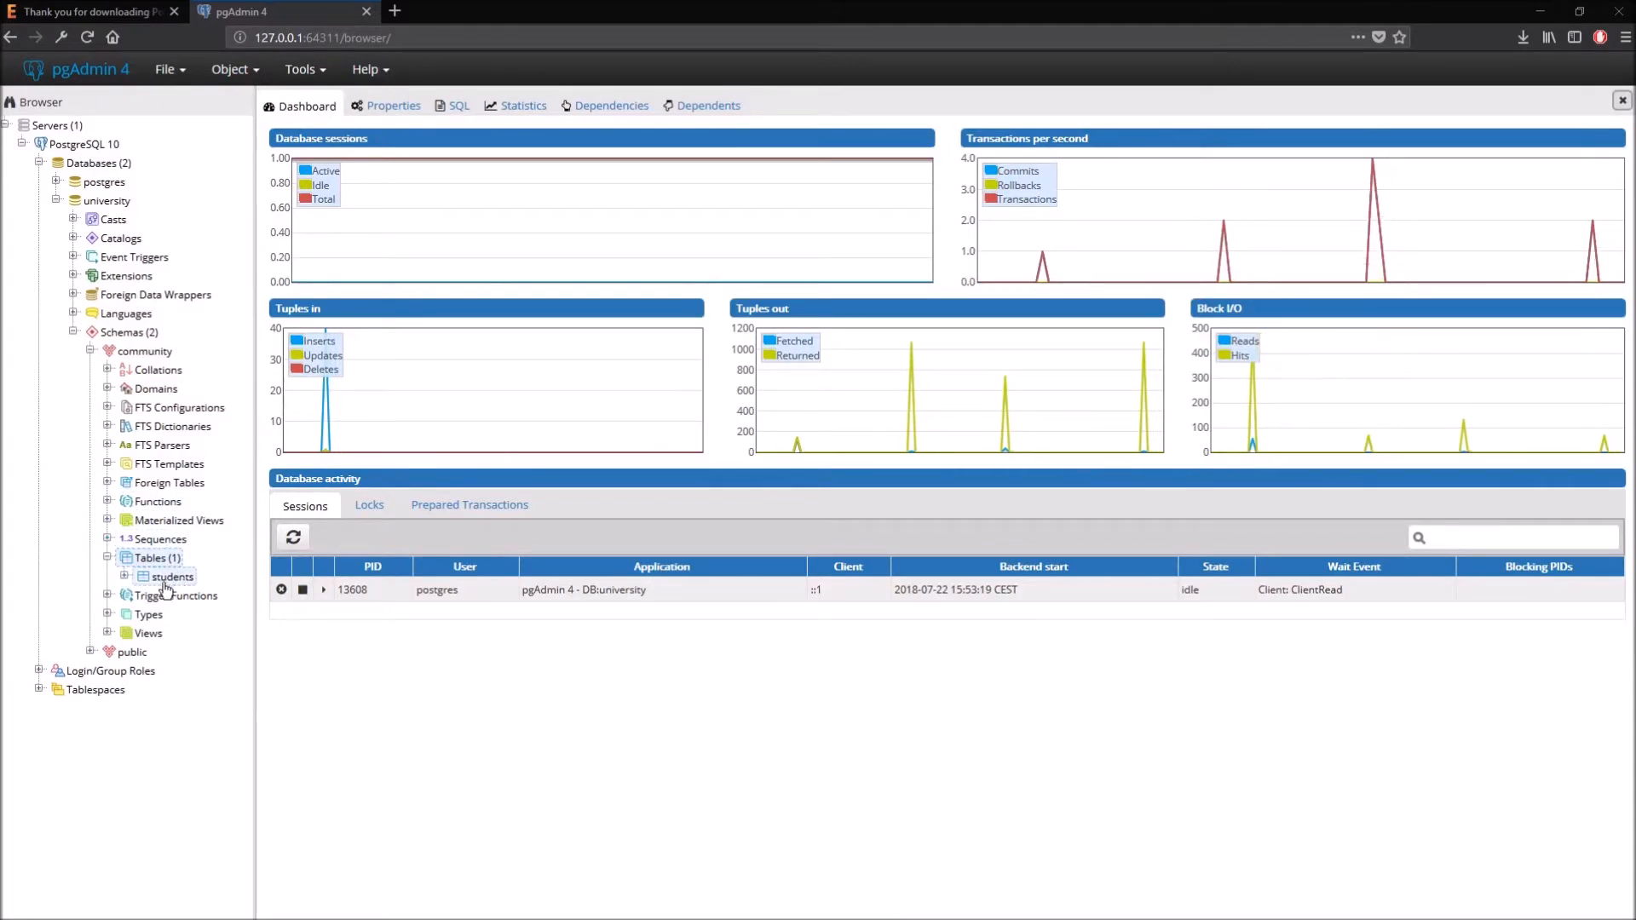
{"action": "left_click", "coordinate": [125, 577]}
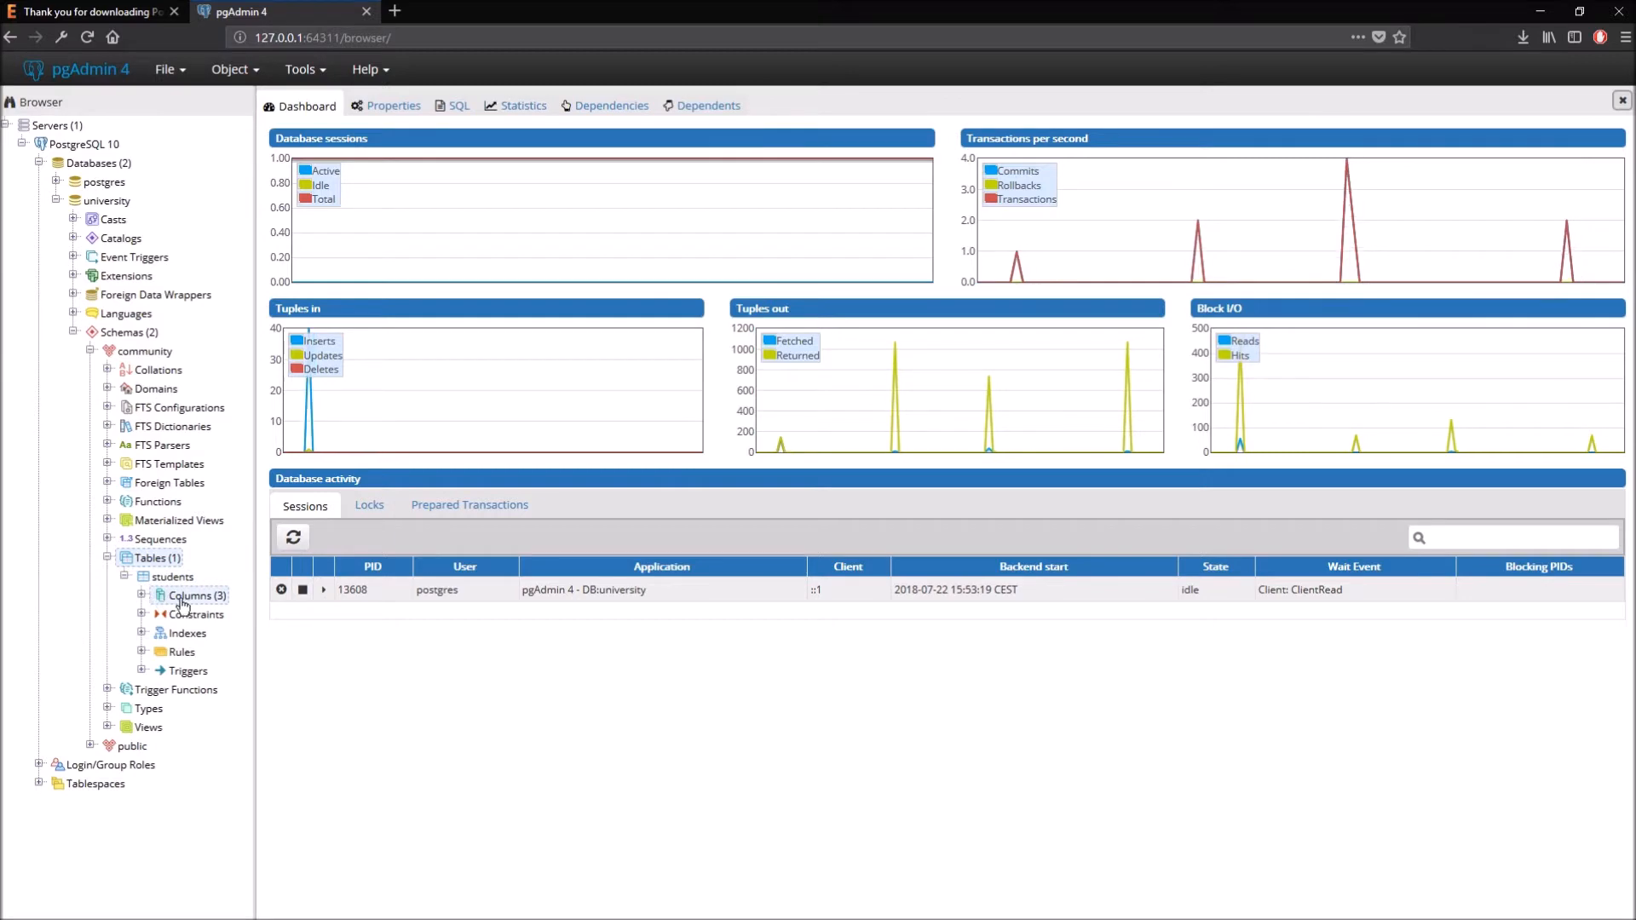
{"action": "left_click", "coordinate": [143, 597]}
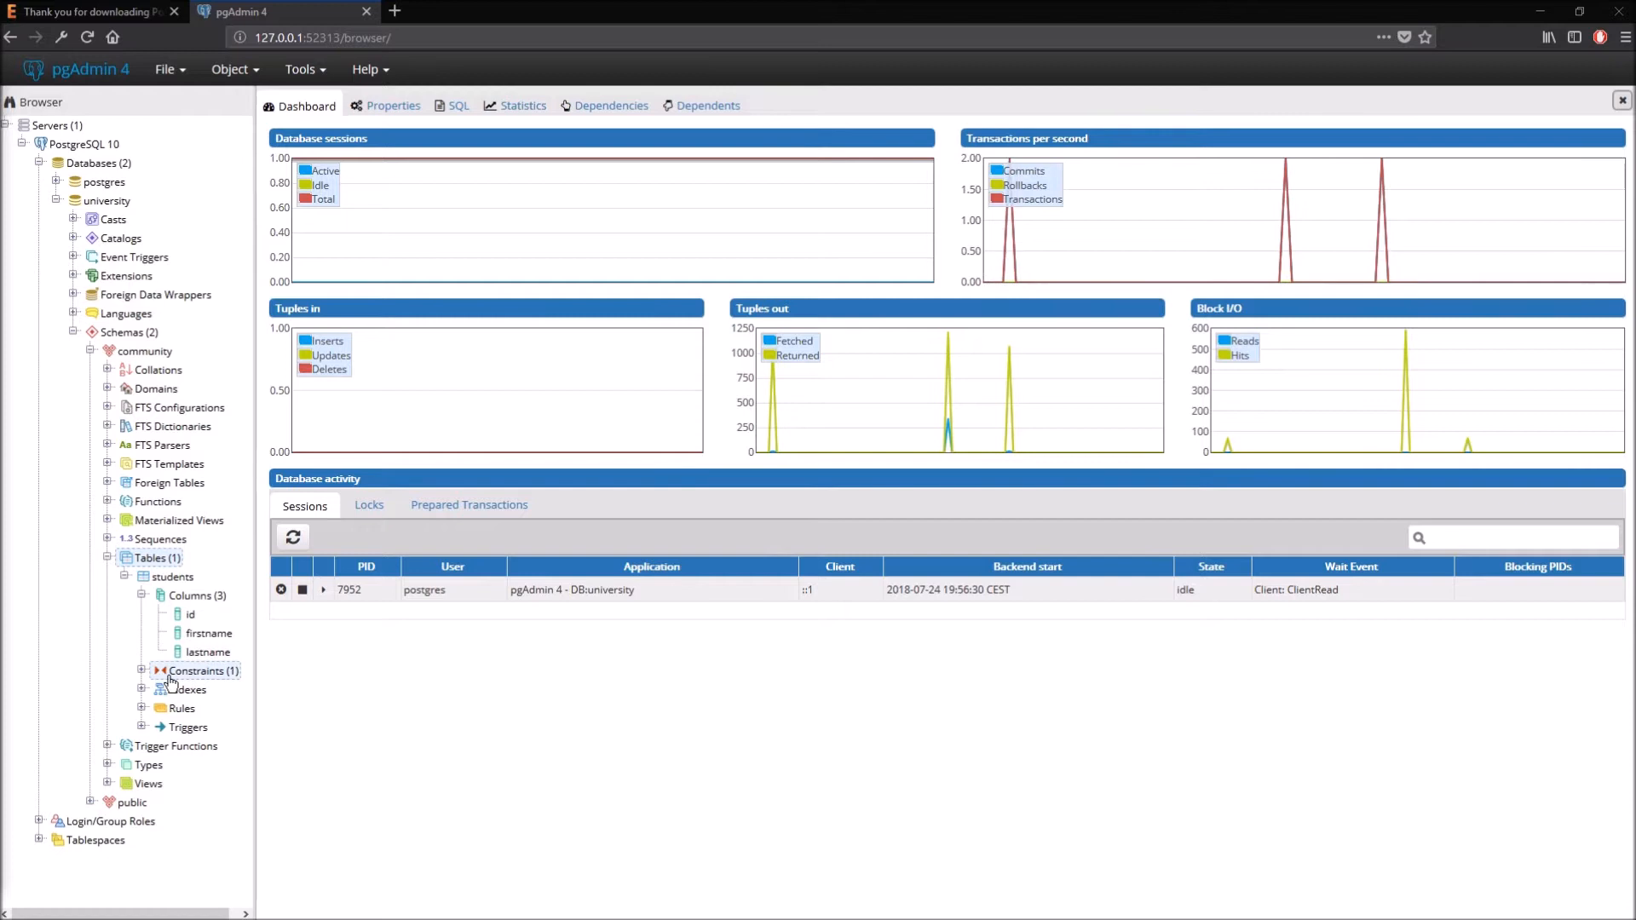
{"action": "left_click", "coordinate": [141, 672]}
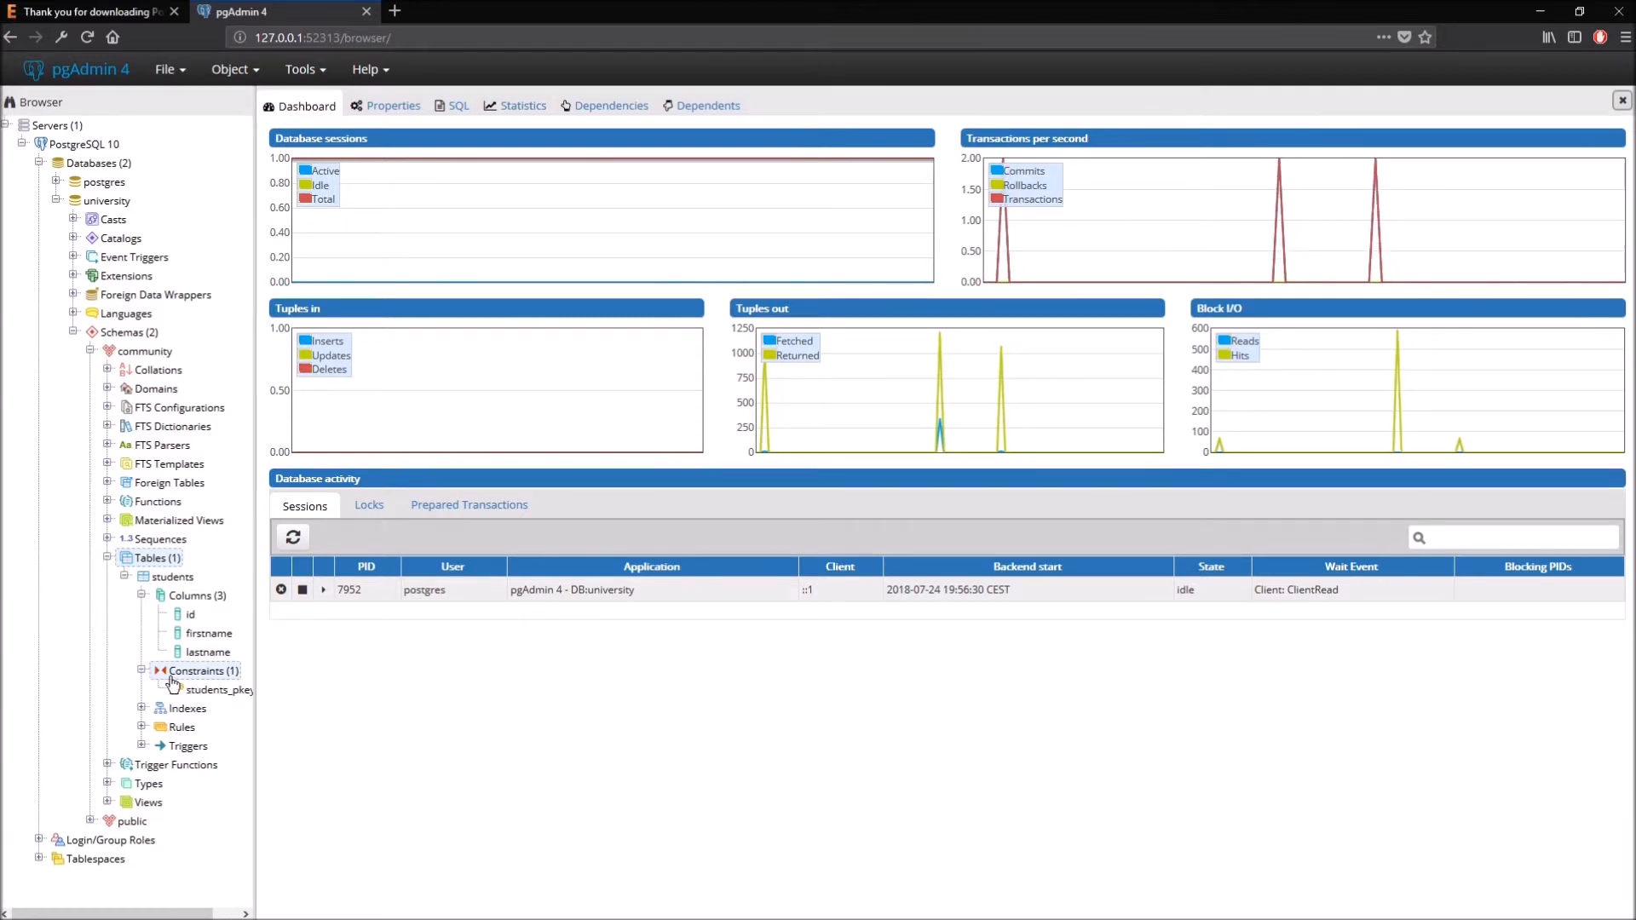
{"action": "left_click_drag", "start_coordinate": [255, 700], "coordinate": [261, 700]}
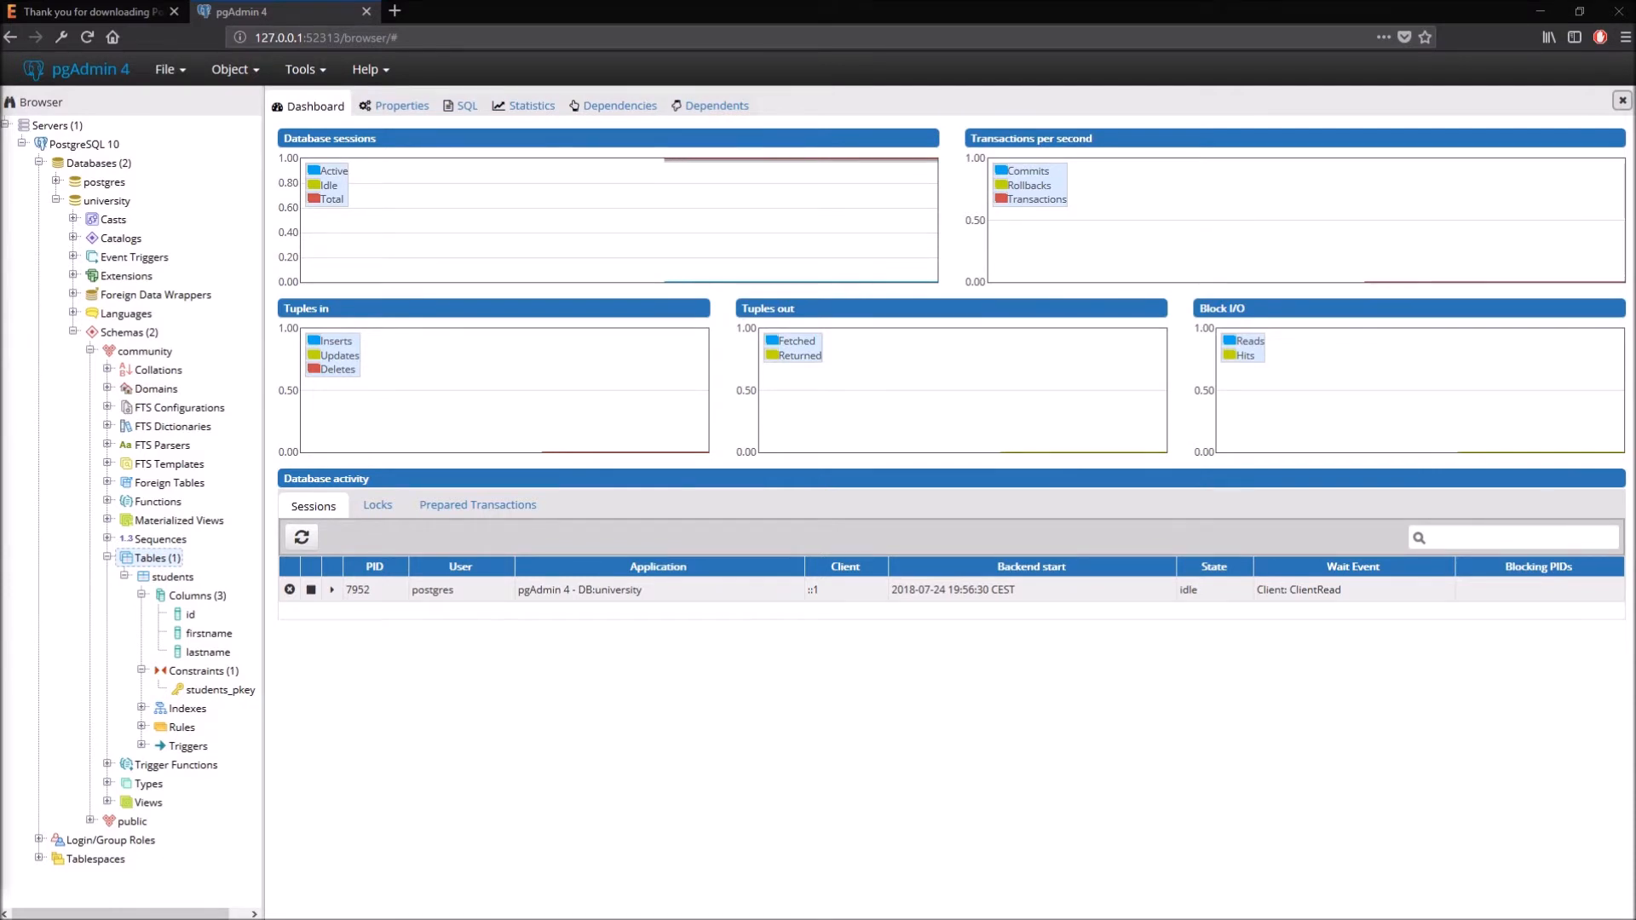
- Open a Query Tool from the students table and begin 'insert into "community".students'
{"action": "right_click", "coordinate": [176, 578]}
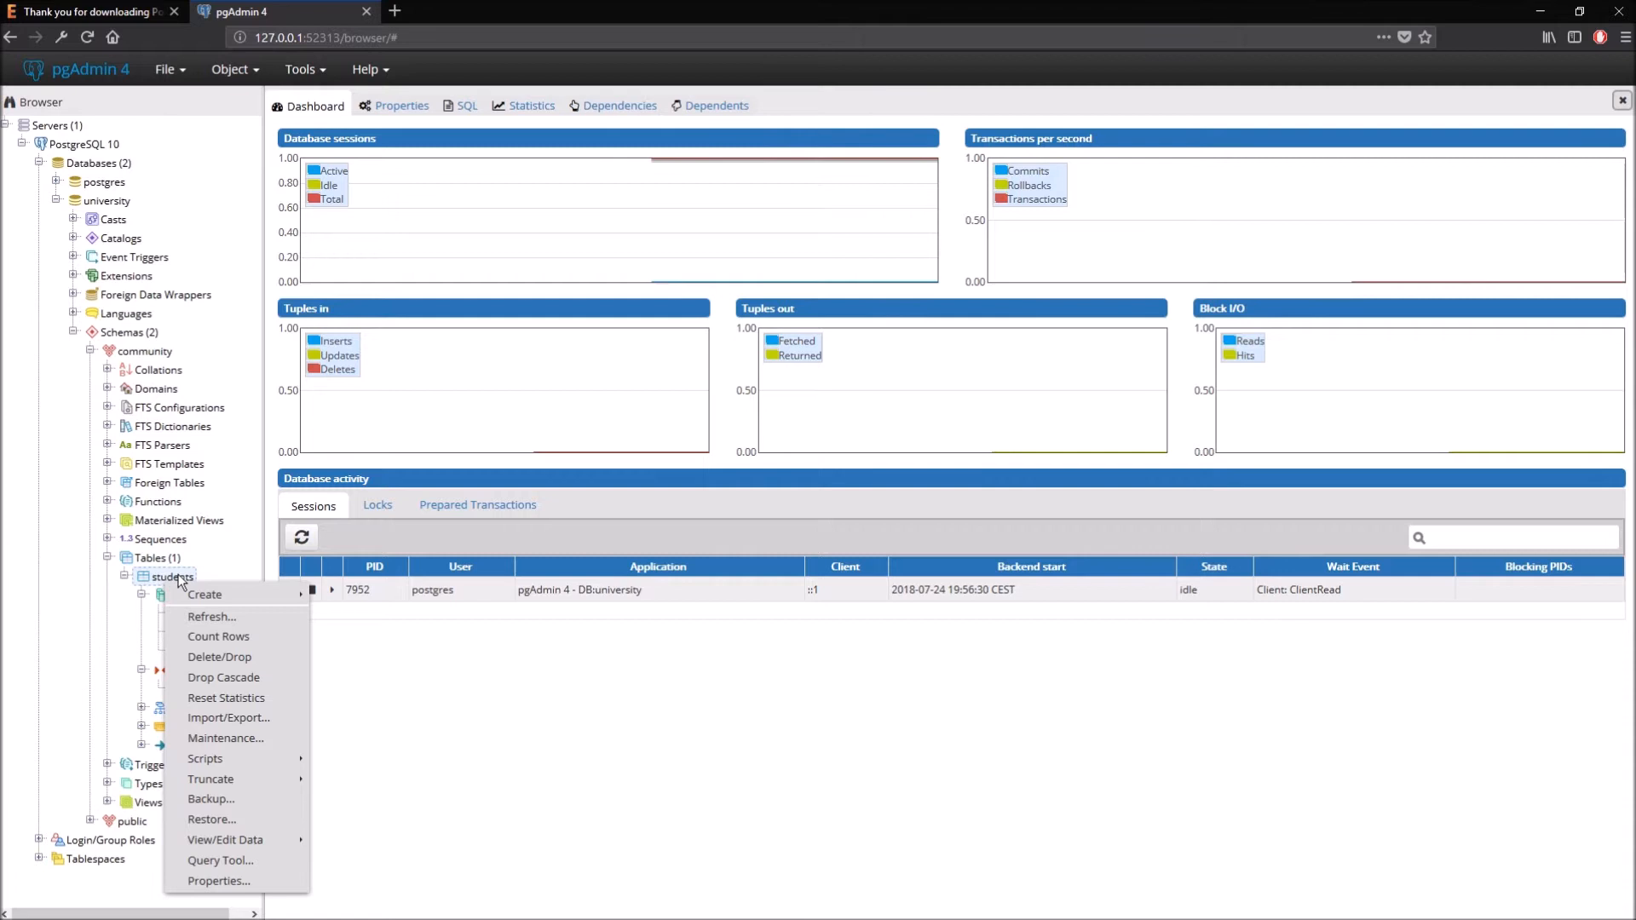
{"action": "left_click", "coordinate": [247, 861]}
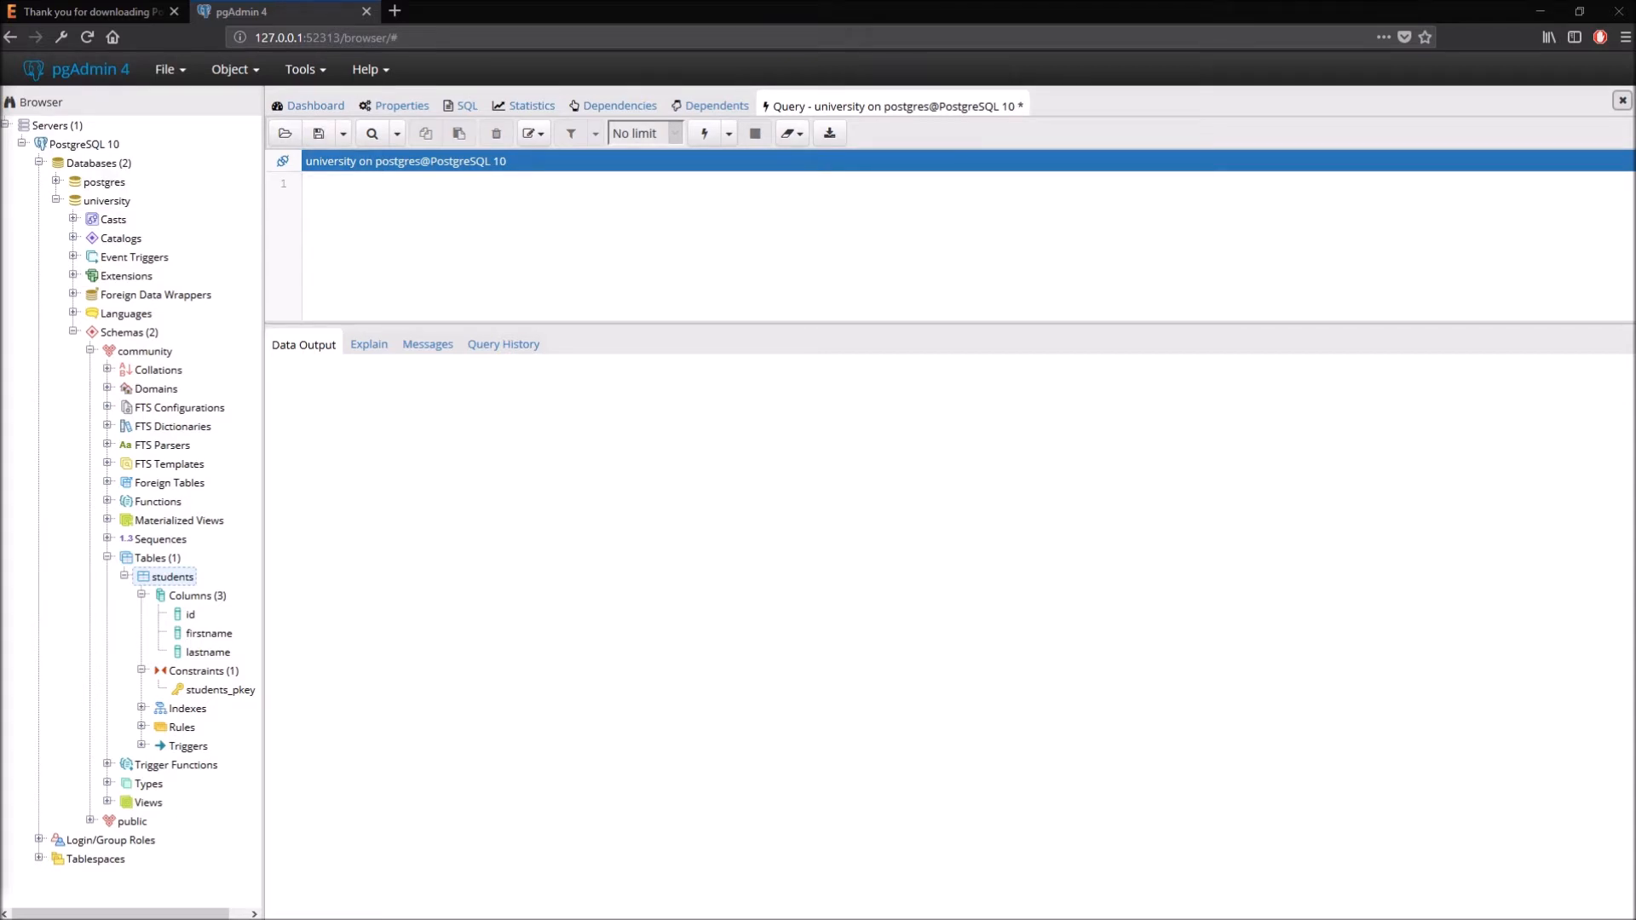
{"action": "type", "text": "inset"}
{"action": "key", "text": "BackSpace"}
{"action": "type", "text": "rt into"}
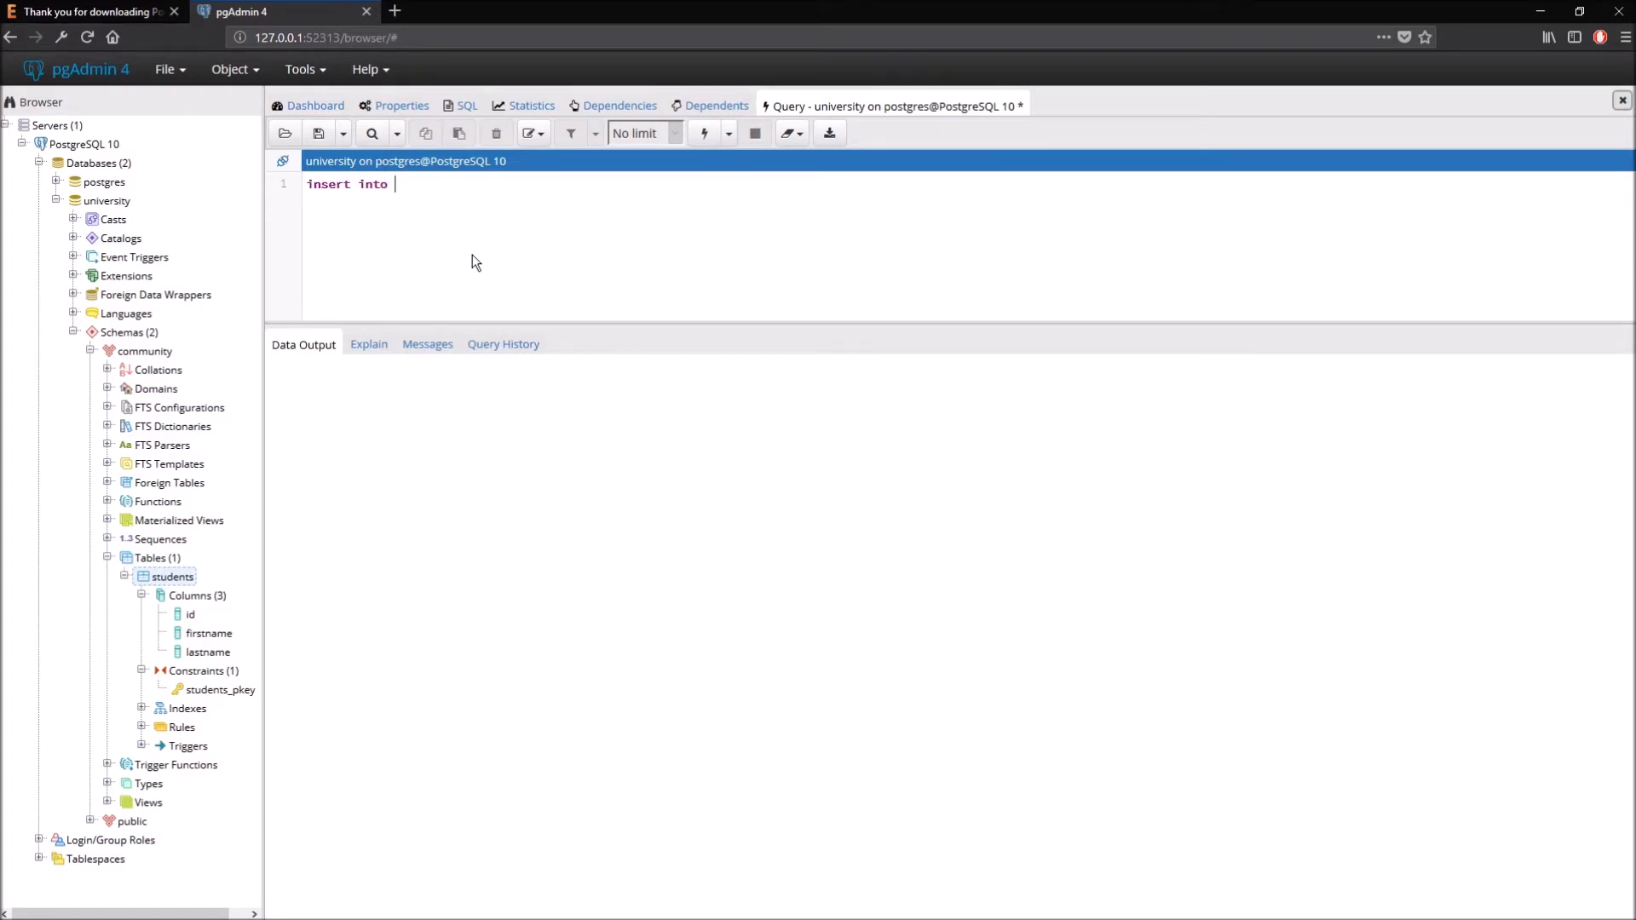
{"action": "type", "text": " \""}
{"action": "type", "text": "communi"}
{"action": "type", "text": "ty\""}
{"action": "type", "text": ".st"}
{"action": "type", "text": "udents"}
- Complete the insert with (id, firstname, lastname) values 0001 and a sample first and last name
{"action": "type", "text": "("}
{"action": "type", "text": "id, firs"}
{"action": "type", "text": "tname, las"}
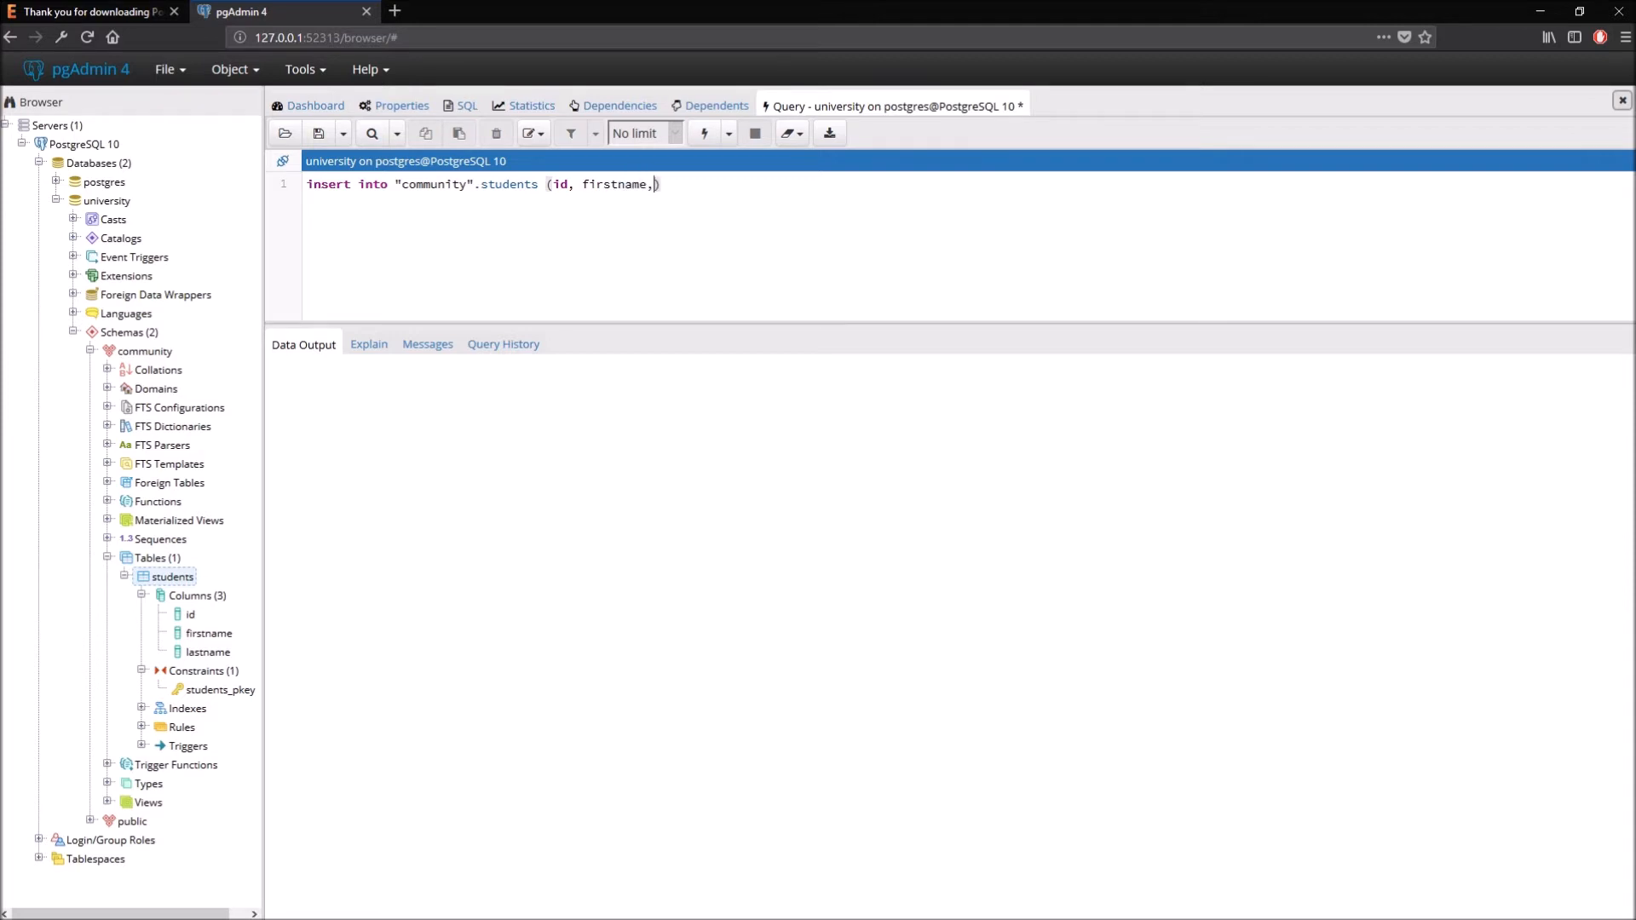
{"action": "type", "text": "tname) values (0001"}
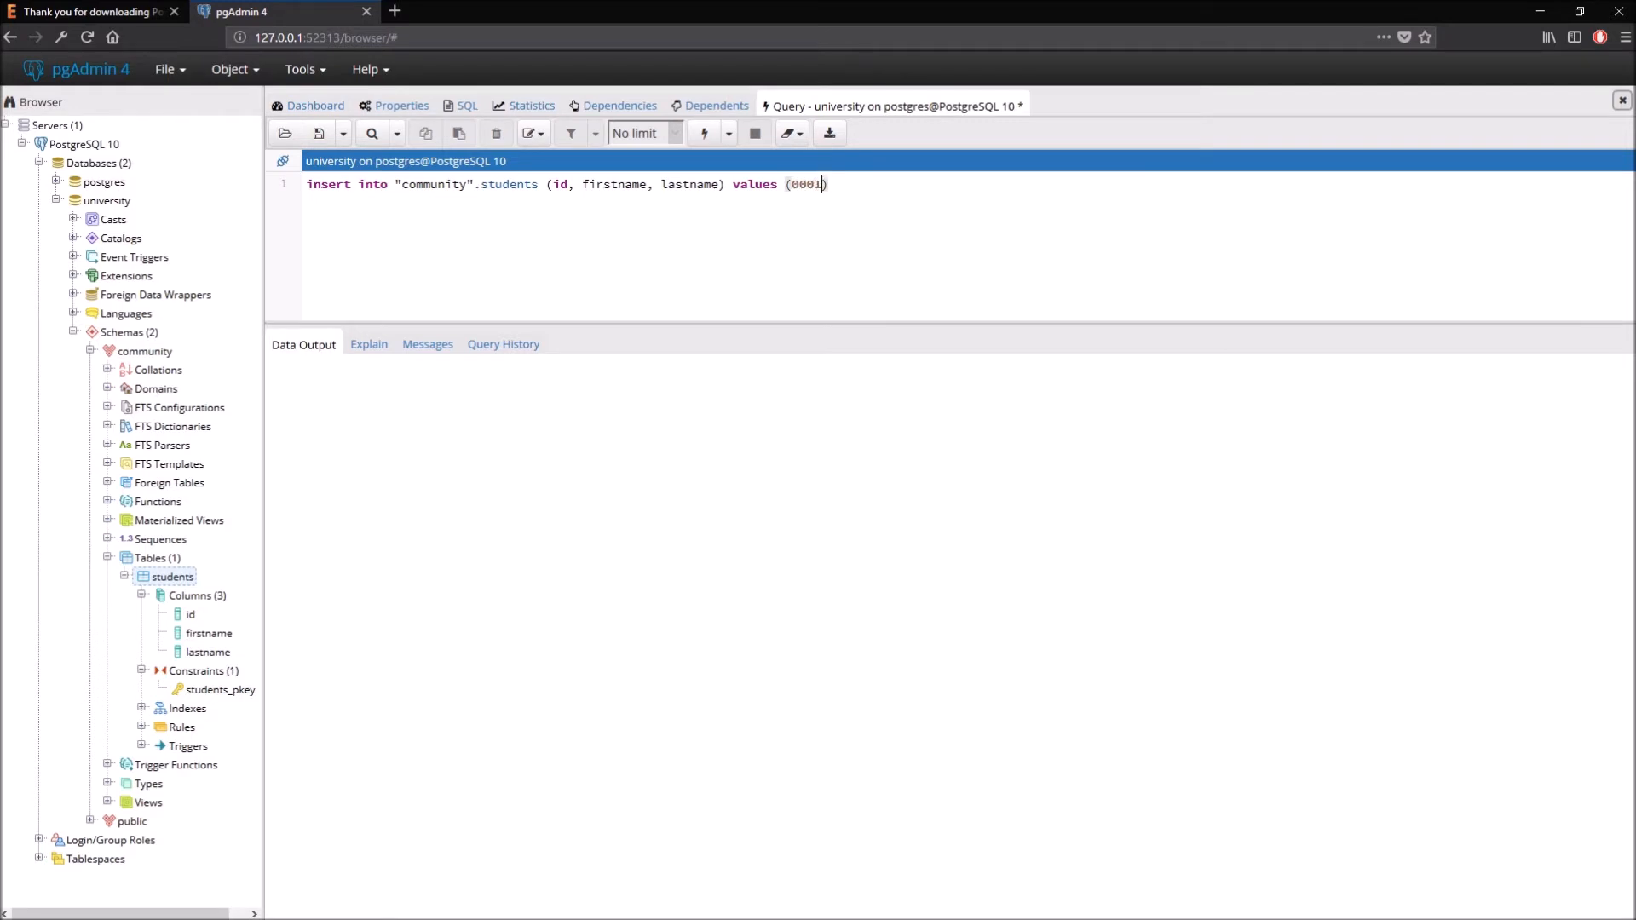
{"action": "type", "text": ", '"}
{"action": "key", "text": "Left"}
{"action": "type", "text": "John"}
{"action": "key", "text": "Right"}
{"action": "type", "text": ", 'Test"}
{"action": "key", "text": "End"}
{"action": "type", "text": ";"}
- Execute the INSERT to add one row, then comment out the statement with Ctrl+/
{"action": "left_click", "coordinate": [706, 139]}
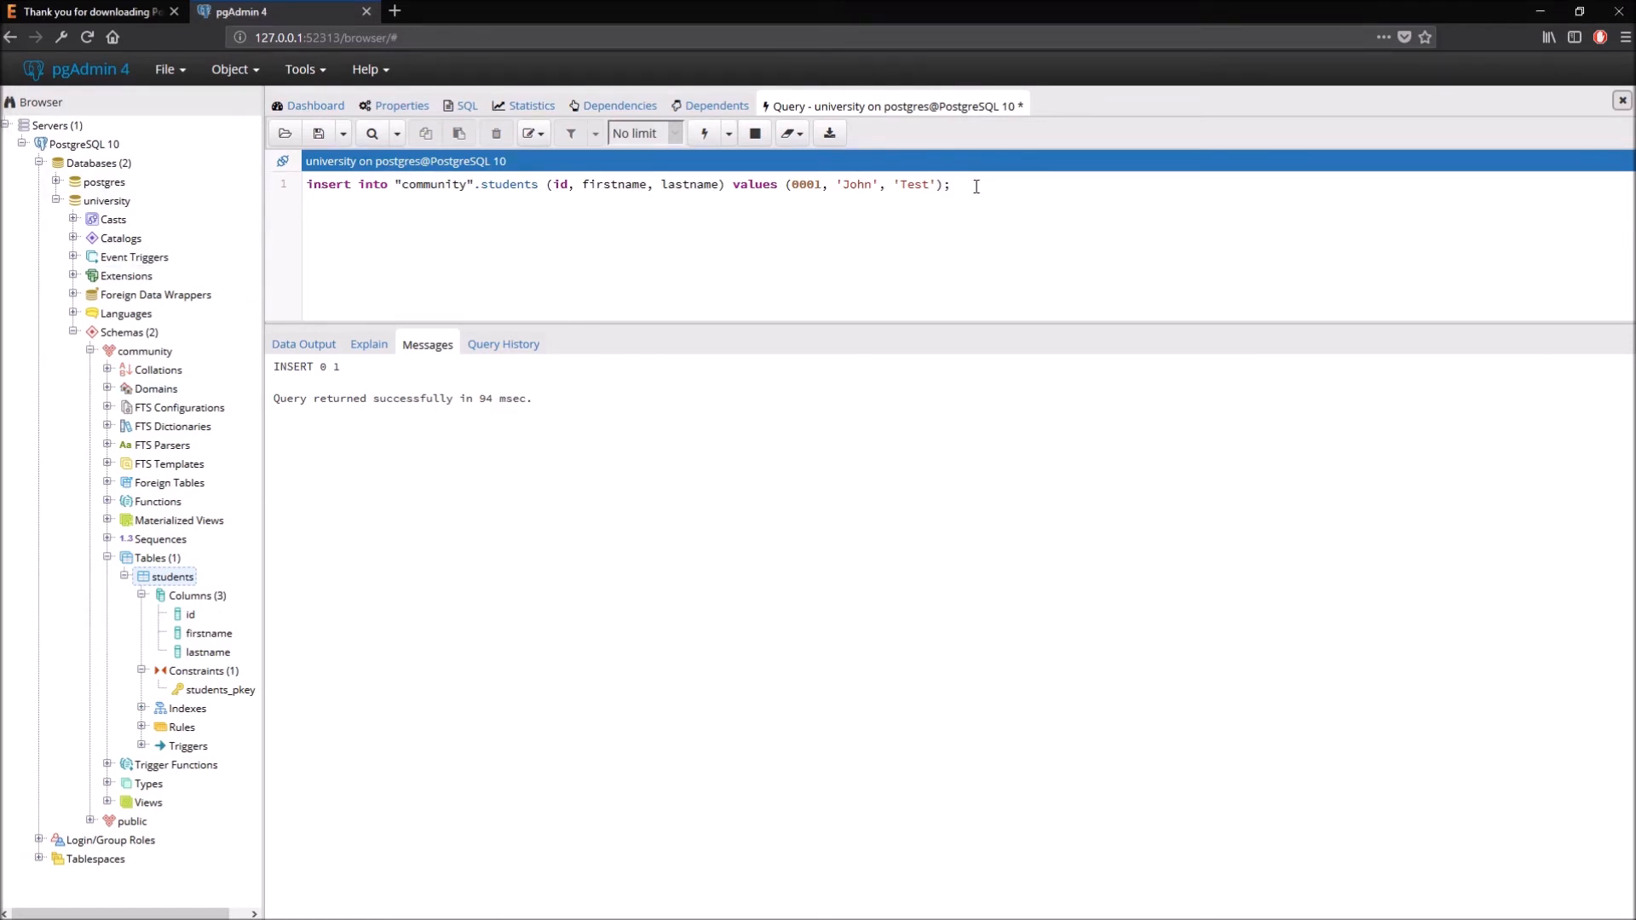
{"action": "key", "text": "ctrl+slash"}
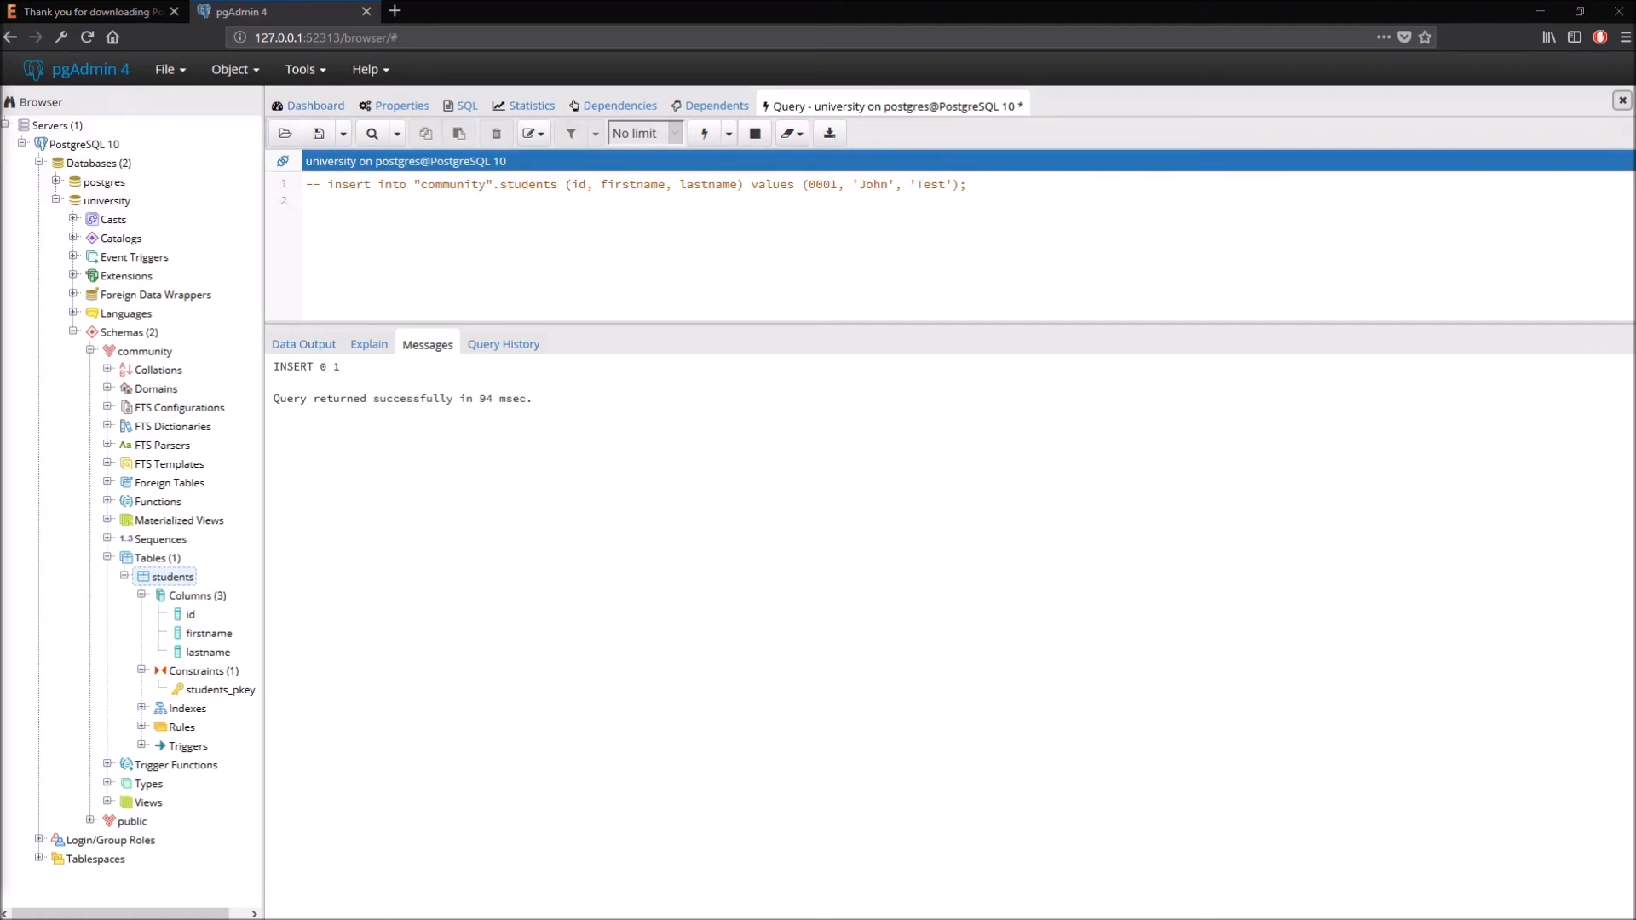
- Run 'select * from "community".students;' with F5 to see the row with id 1
{"action": "type", "text": "select"}
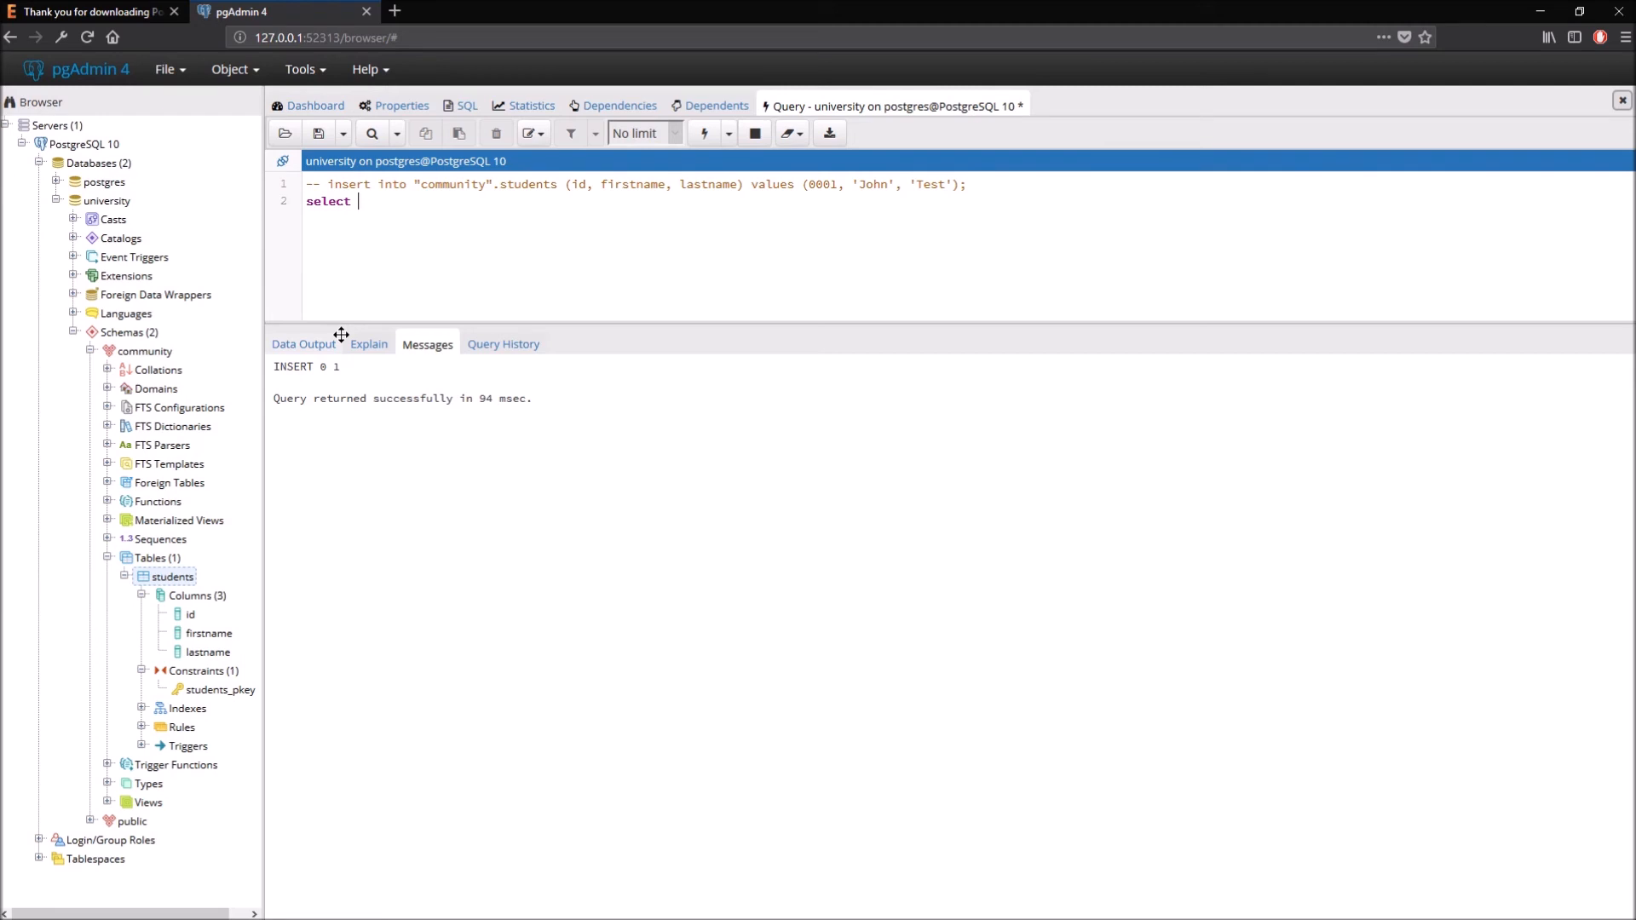
{"action": "type", "text": " * from \"community"}
{"action": "key", "text": "Right"}
{"action": "type", "text": ".students;"}
{"action": "key", "text": "F5"}
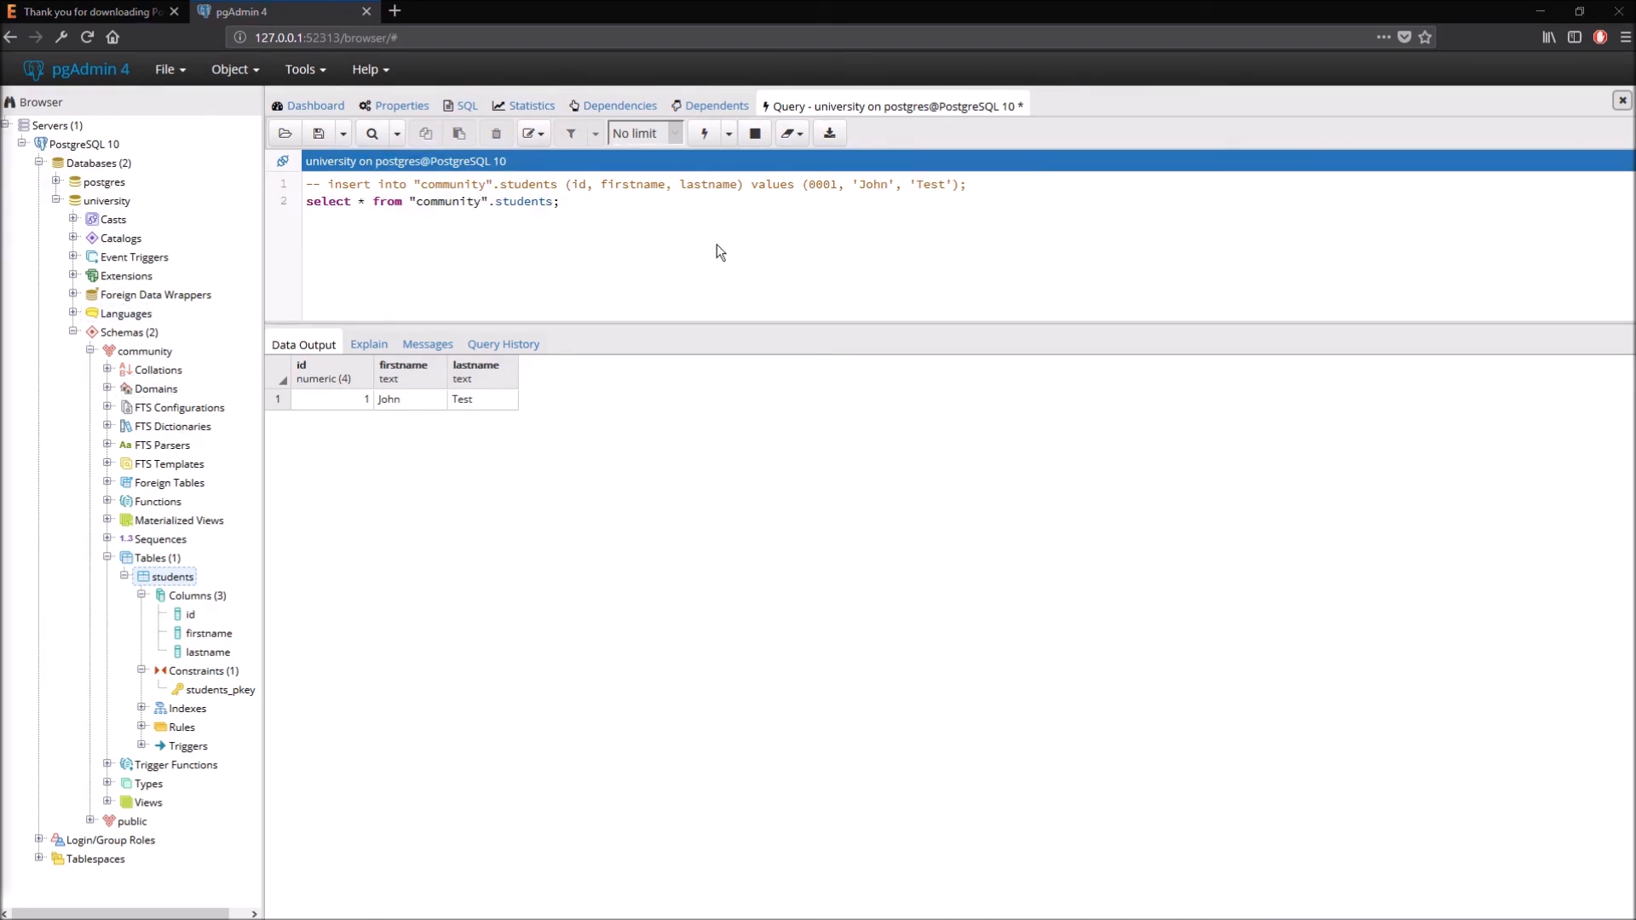
{"action": "left_click_drag", "start_coordinate": [971, 185], "coordinate": [309, 185]}
{"action": "left_click", "coordinate": [584, 201]}
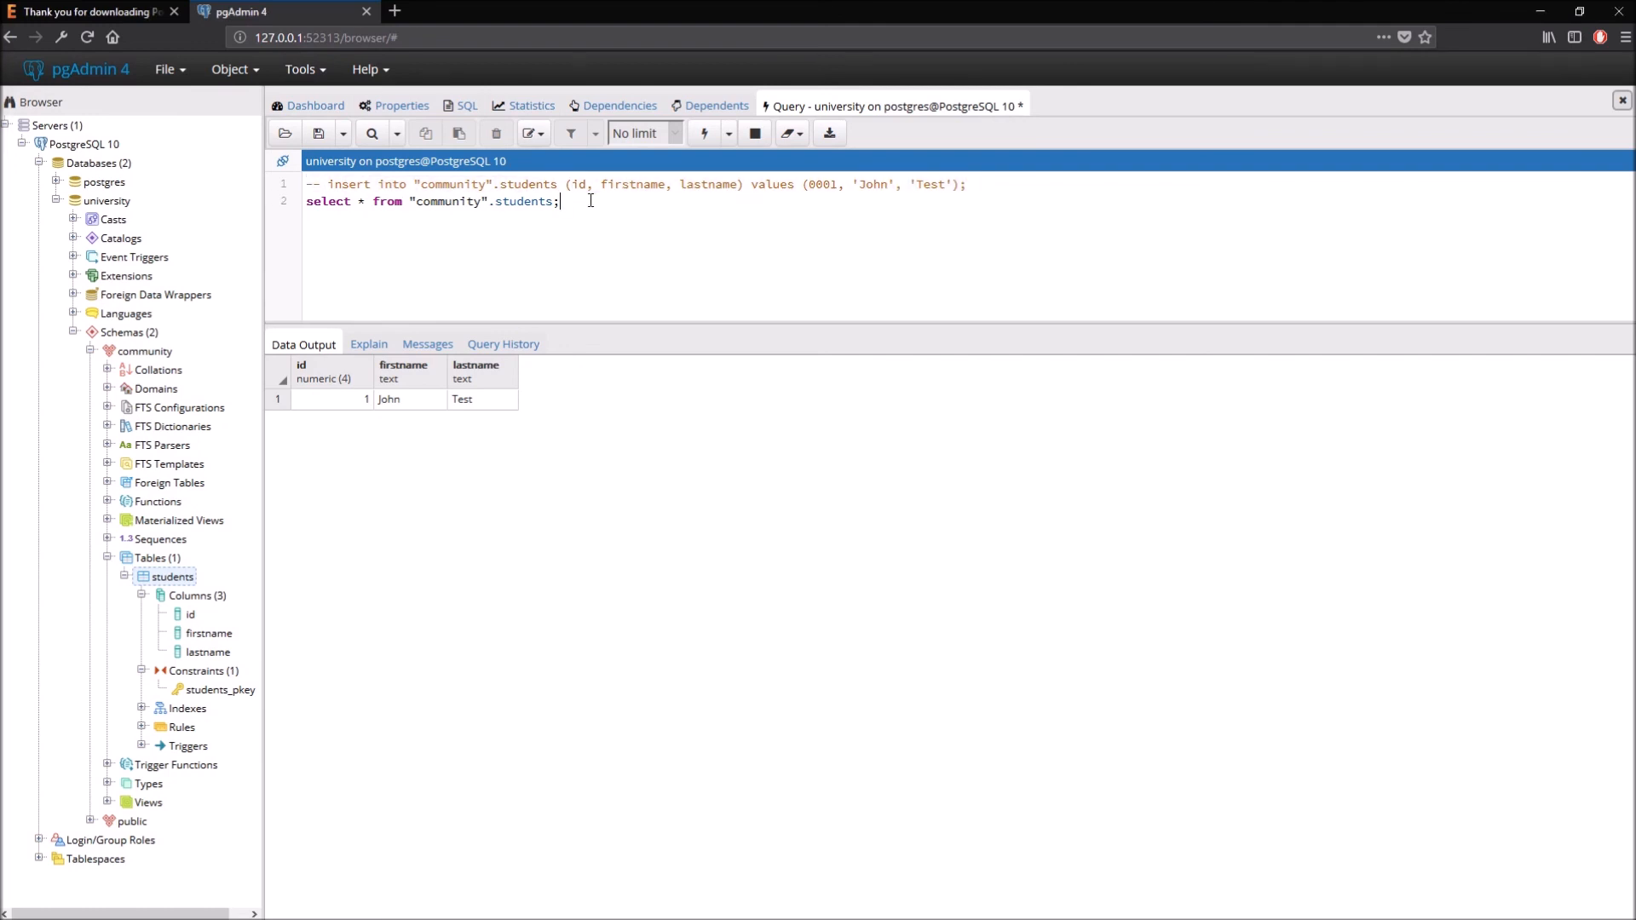